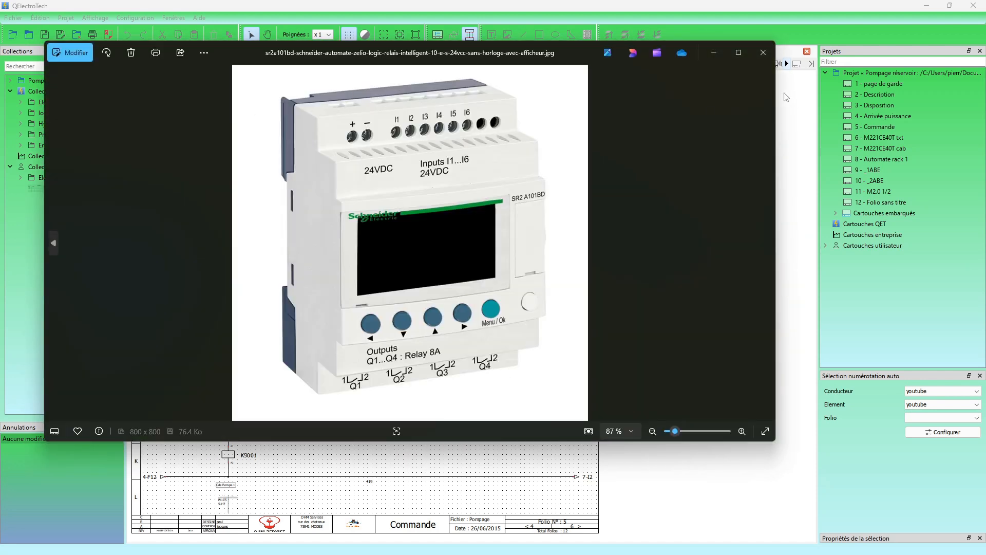
Browse the photos of the Zelio, M172 and Allen-Bradley automation controllers at full-screen size, and close the image viewer.
left_click(738, 53)
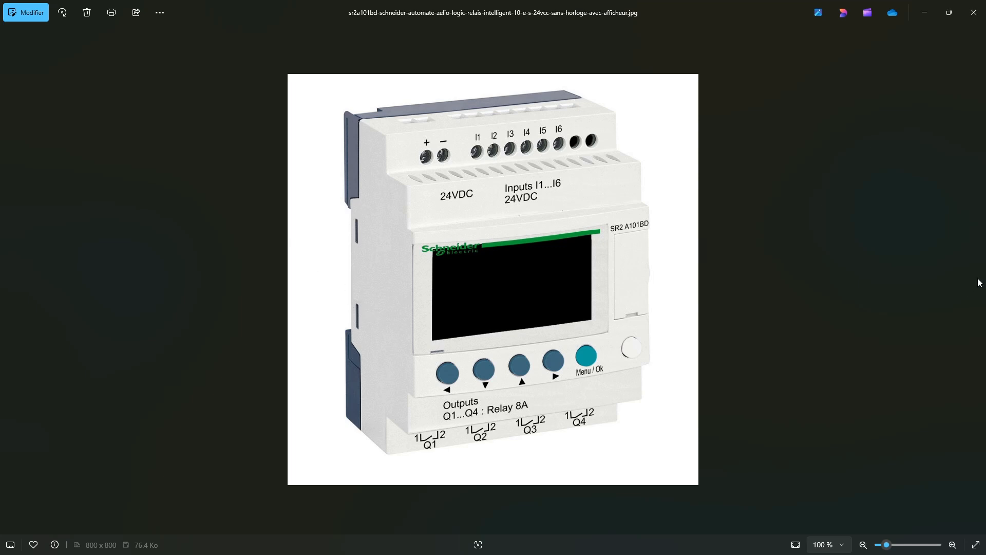
left_click(9, 280)
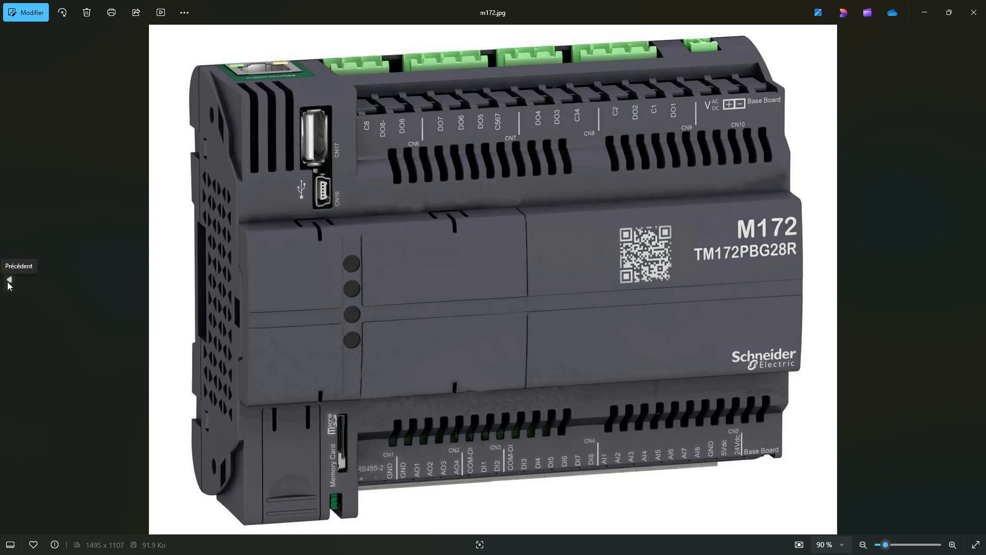
left_click(8, 281)
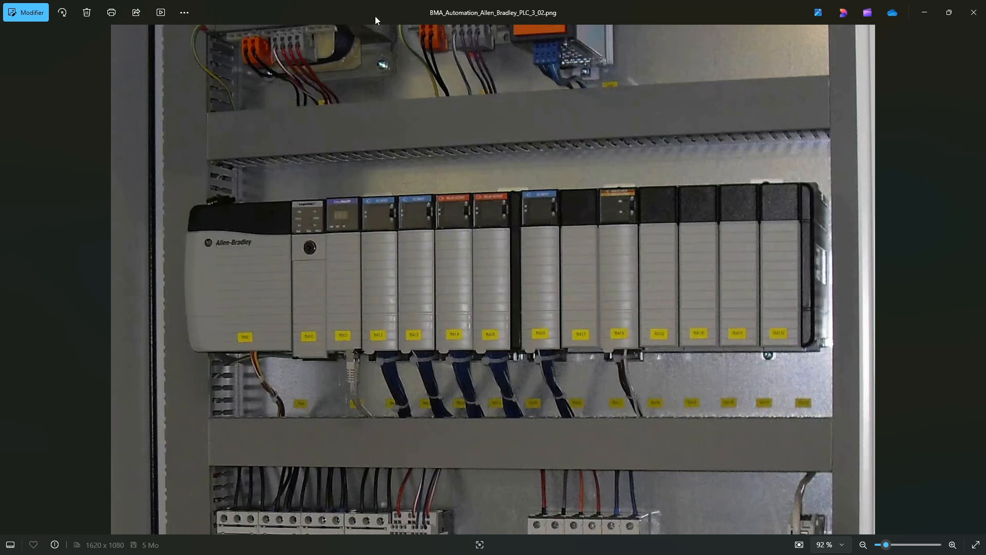
left_click(973, 13)
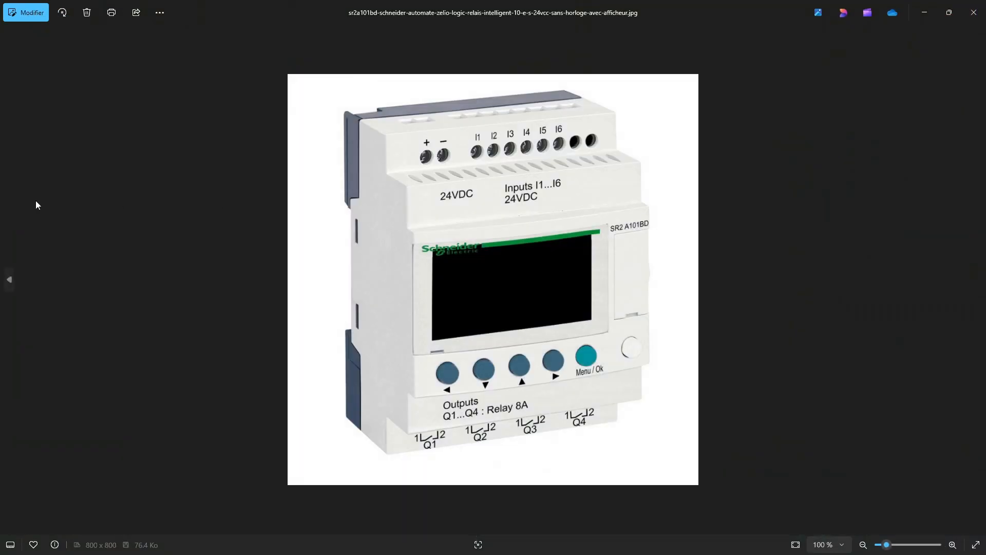
left_click(974, 12)
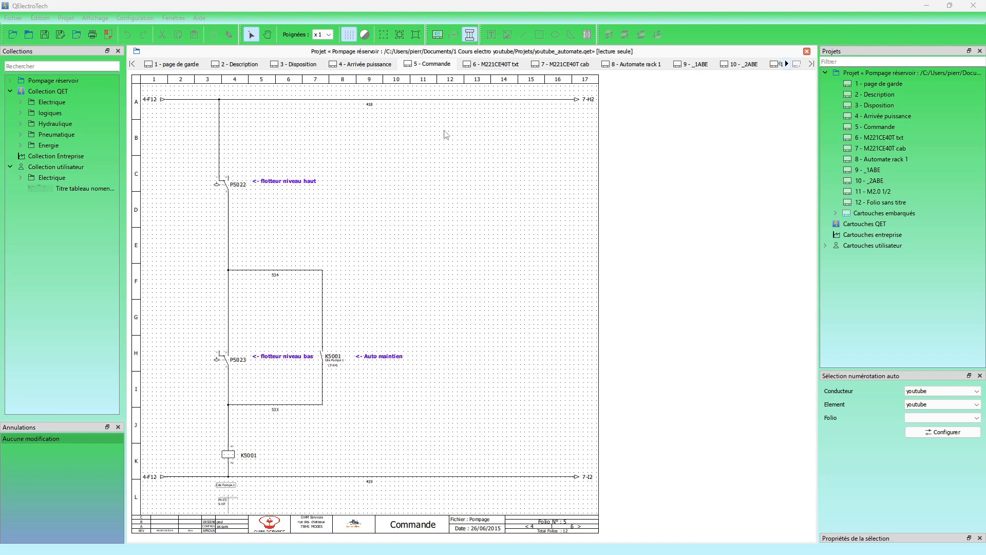
Search the element collections for "automate".
left_click(75, 66)
type("a")
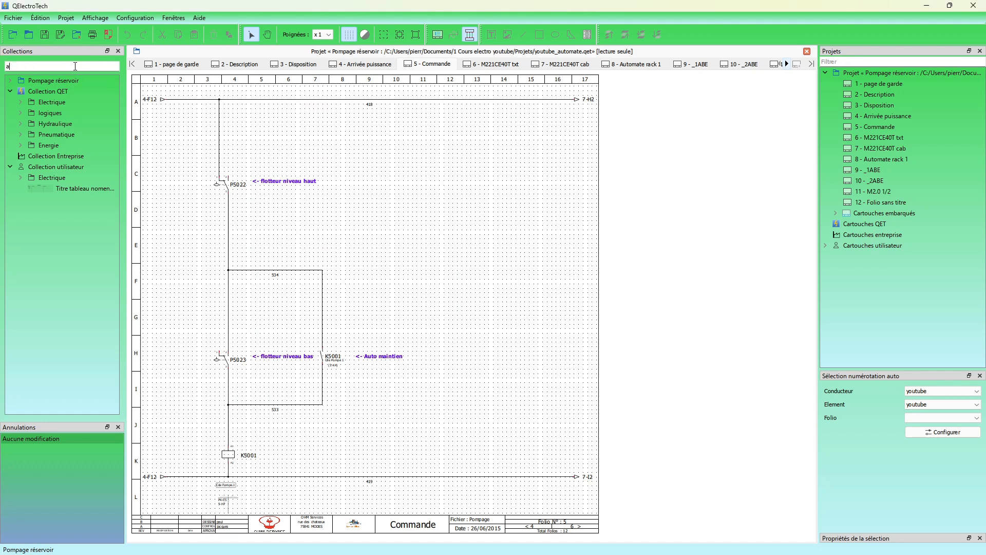
type("utomate")
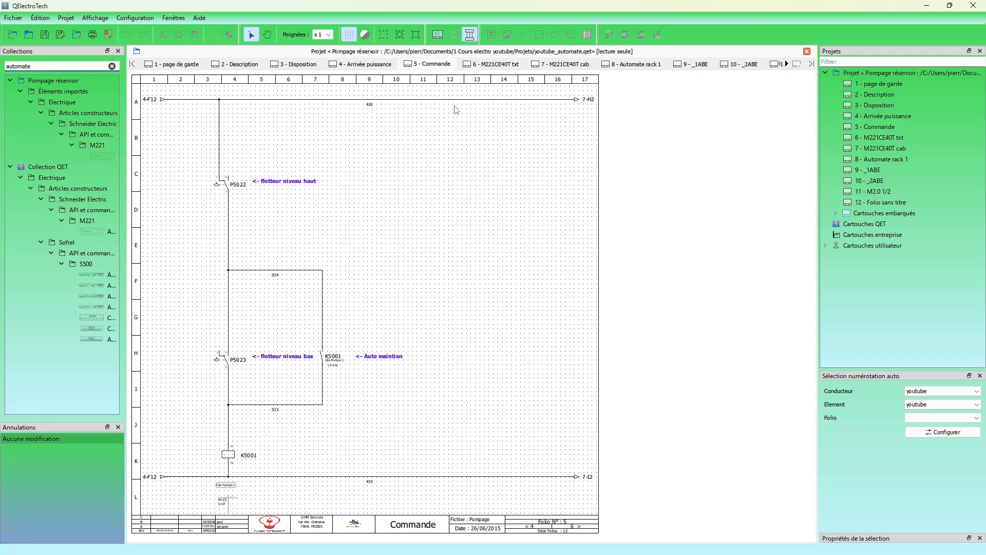
Examine the annotated inputs, outputs and ports on folio 6 - M221CE40T txt, and close the m172.jpg photo.
left_click(491, 66)
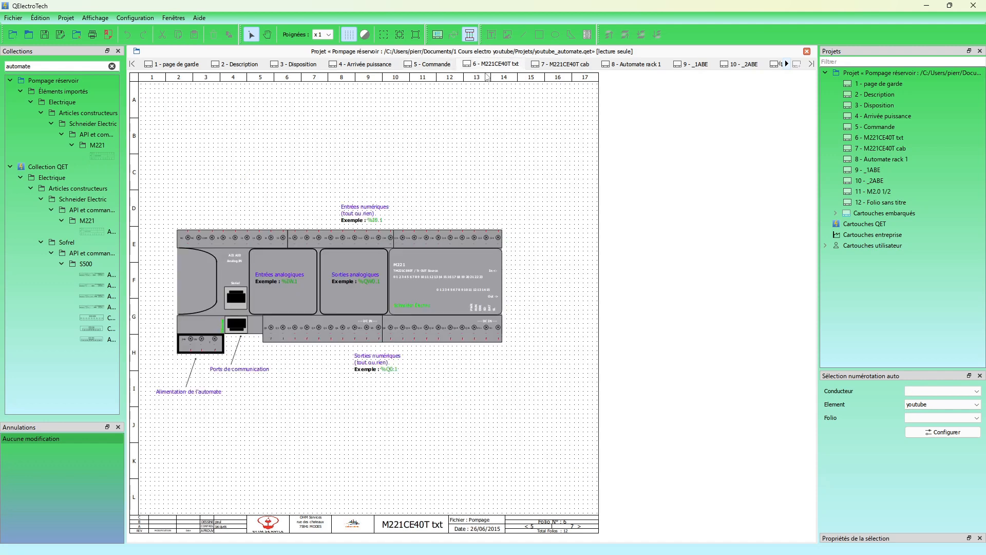
scroll(362, 328, "up", 2)
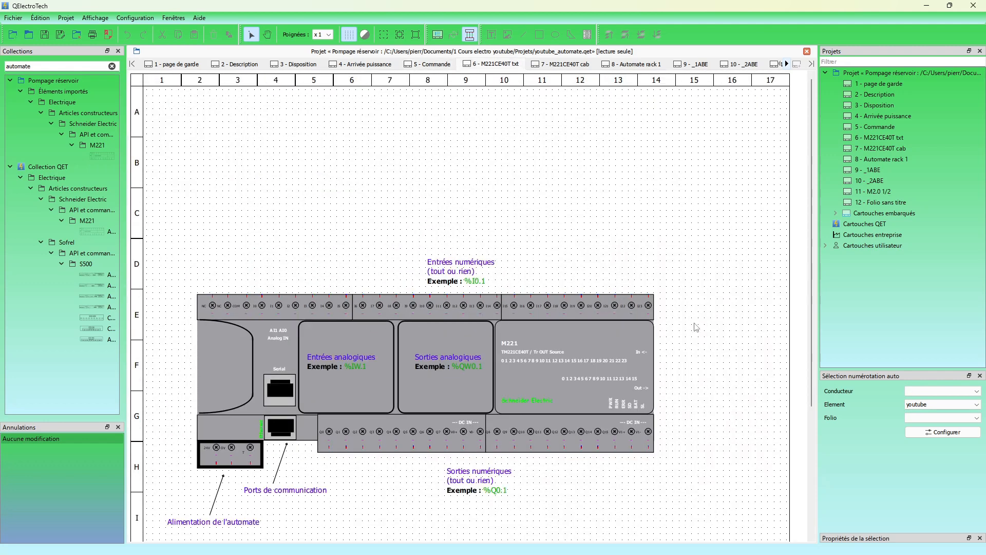
scroll(583, 291, "down", 4)
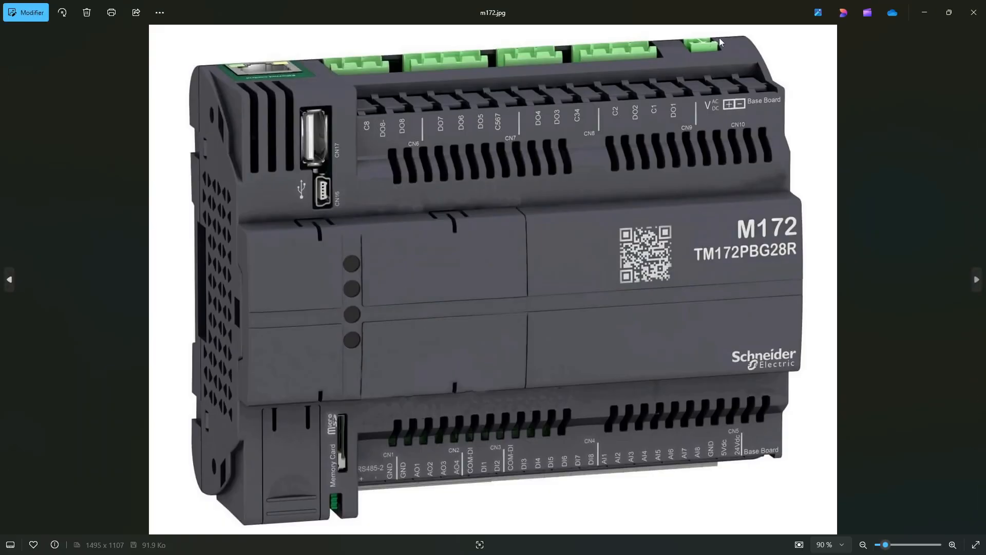
left_click(974, 11)
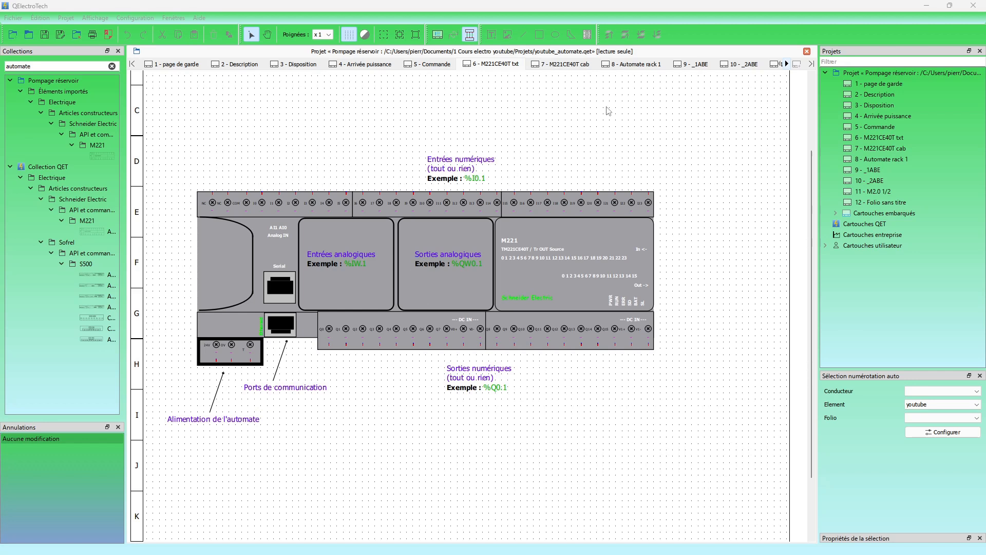
Examine the float switch wiring and the Variables table on folio 7 - M221CE40T cab.
left_click(561, 64)
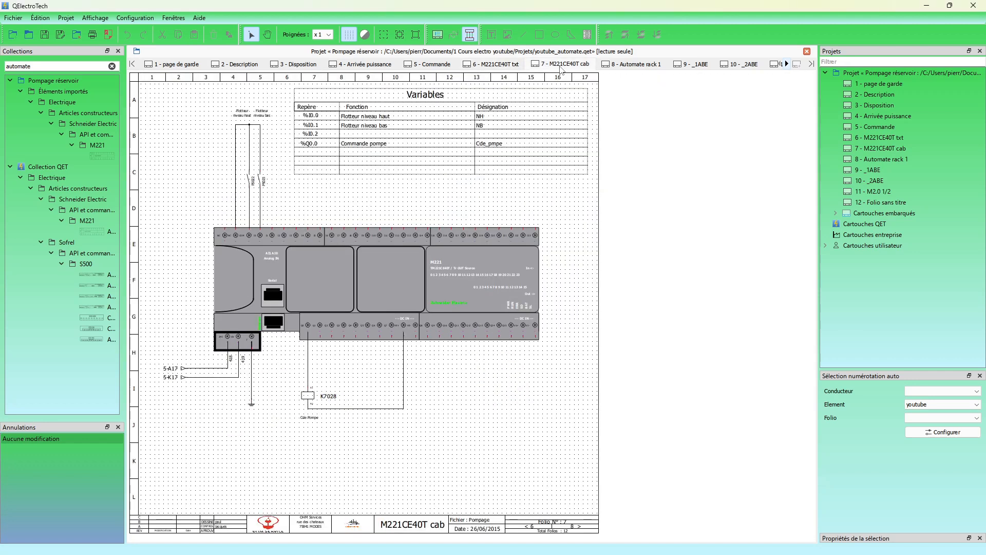
scroll(195, 254, "up", 2, "ctrl")
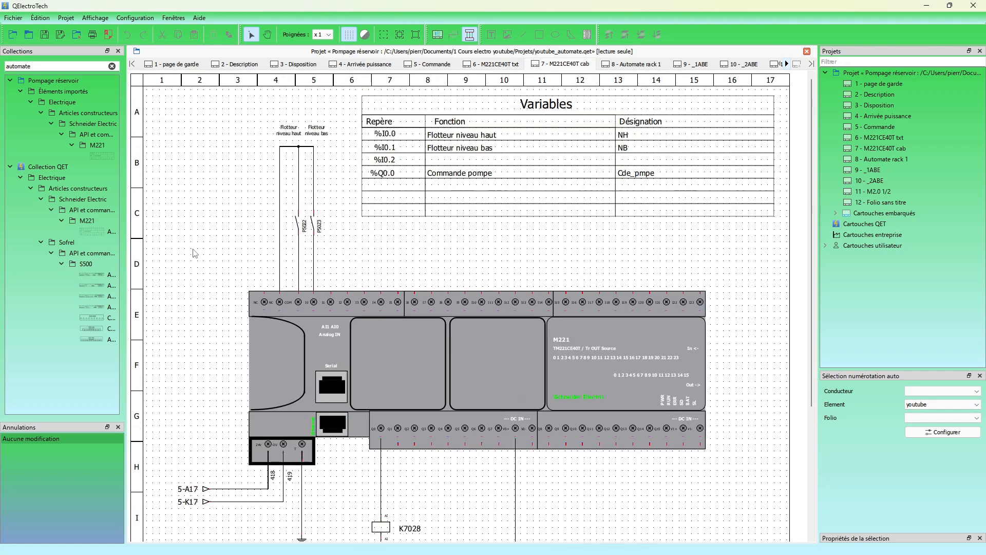
scroll(201, 249, "down", 1, "ctrl")
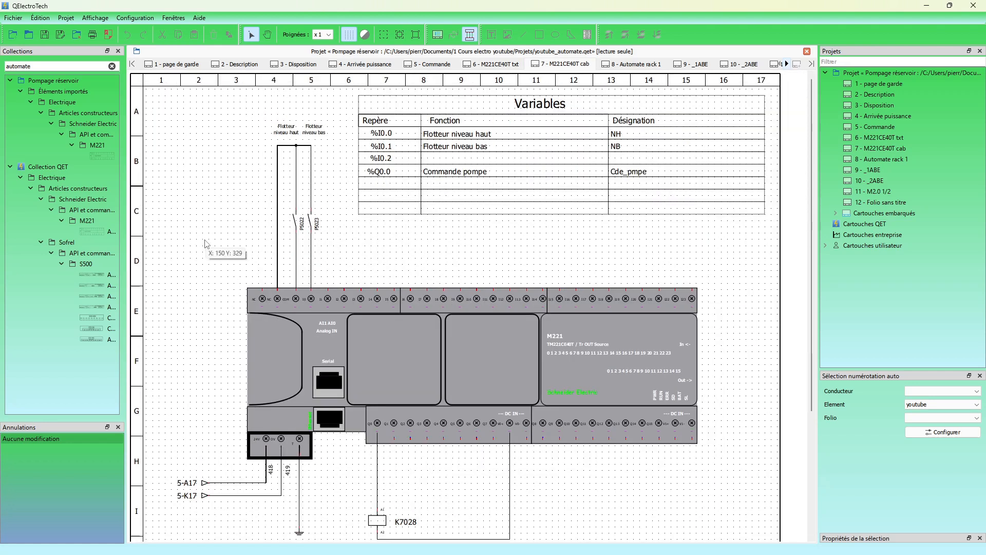
scroll(191, 268, "down", 1)
scroll(191, 268, "up", 3)
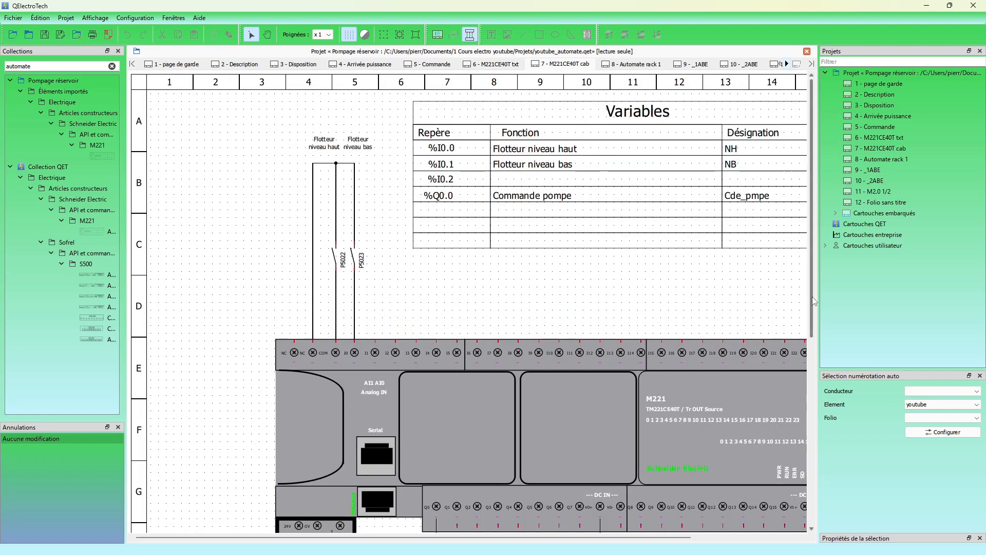
scroll(813, 302, "down", 3)
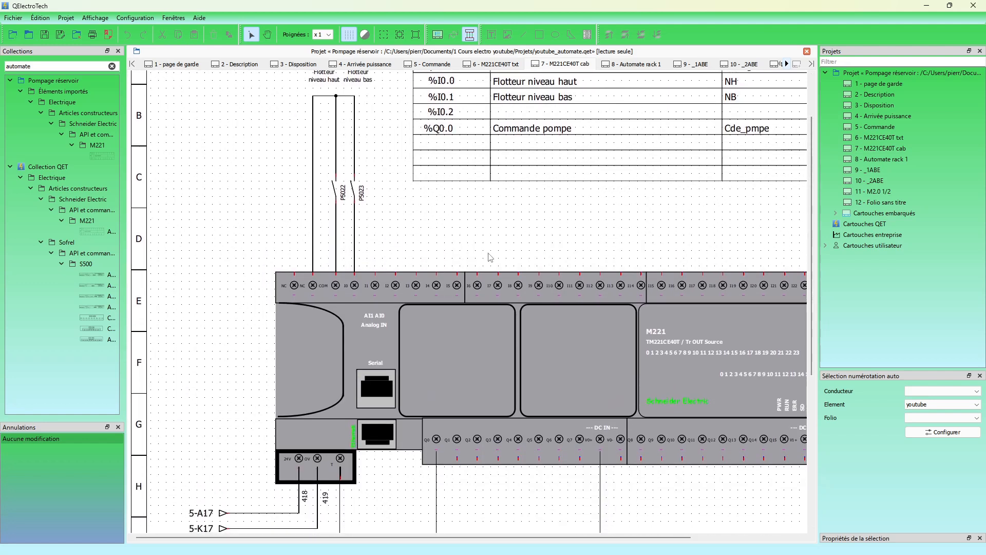
scroll(488, 253, "up", 1)
scroll(440, 345, "down", 1)
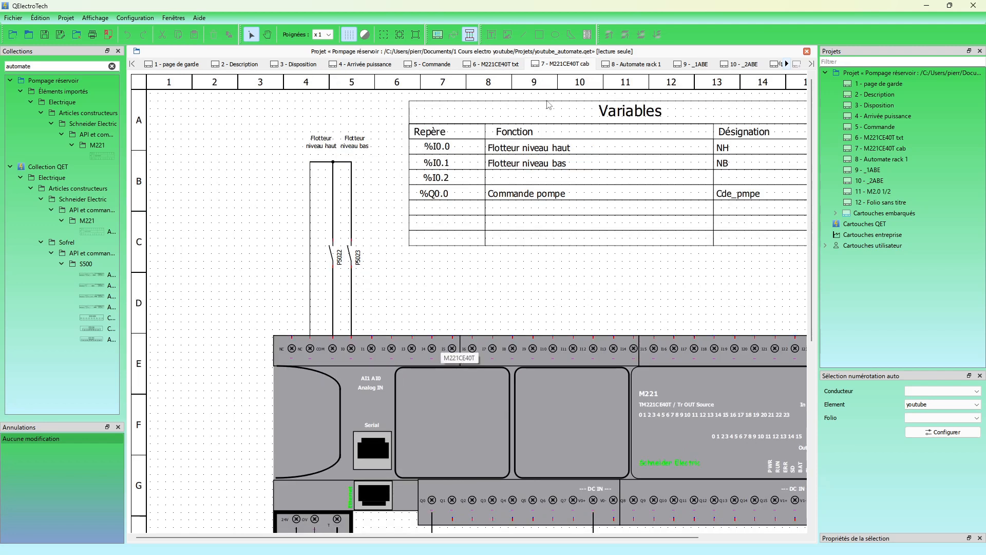
Compare the M221CE40T cab wiring with the M221CE40T txt folio and the hard-wired circuit on the Commande folio.
left_click(501, 64)
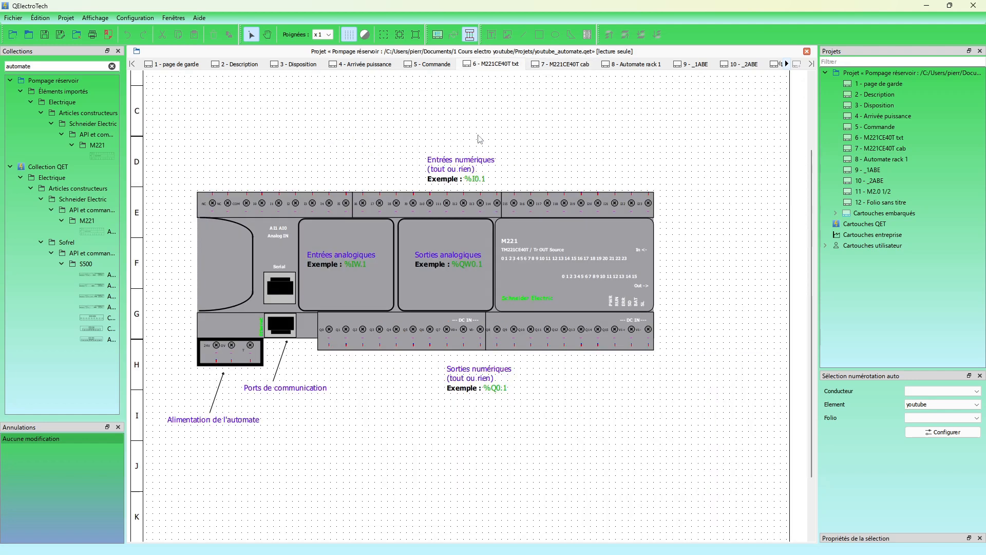
left_click(557, 66)
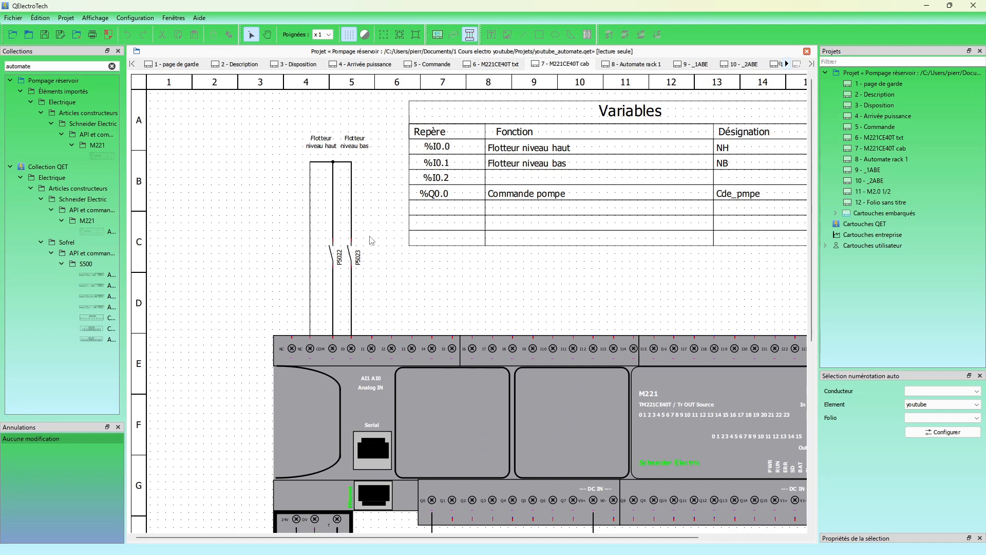
left_click(435, 65)
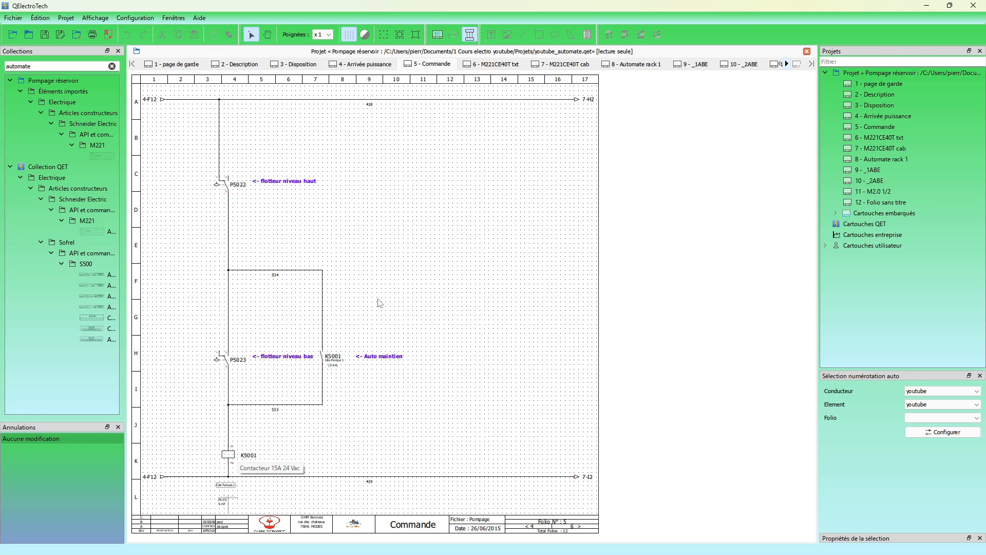
left_click(552, 68)
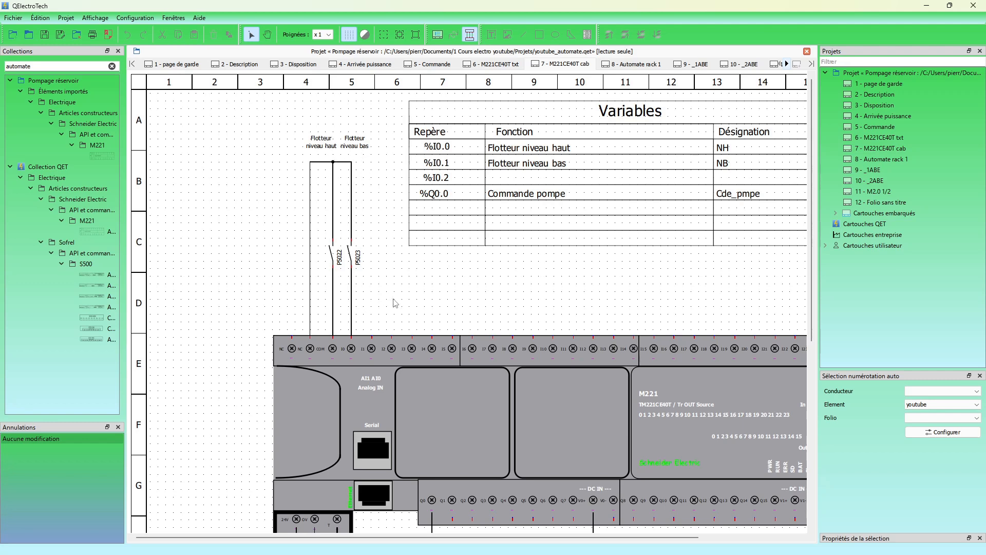
Inspect the PLC's input terminals, power supply and K7028 pump relay wiring on the M221CE40T cab folio.
scroll(402, 298, "down", 1)
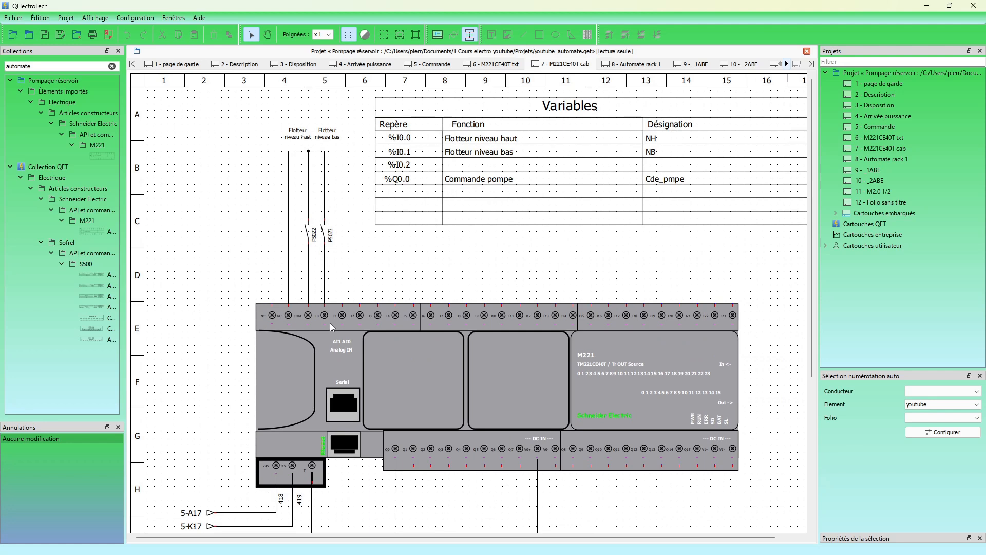
scroll(737, 331, "up", 1)
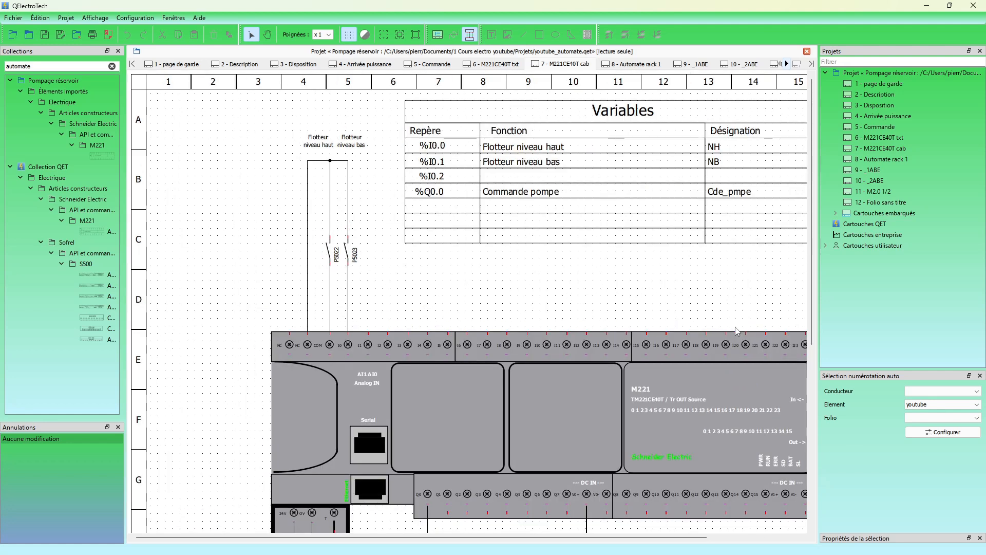
scroll(737, 331, "down", 1)
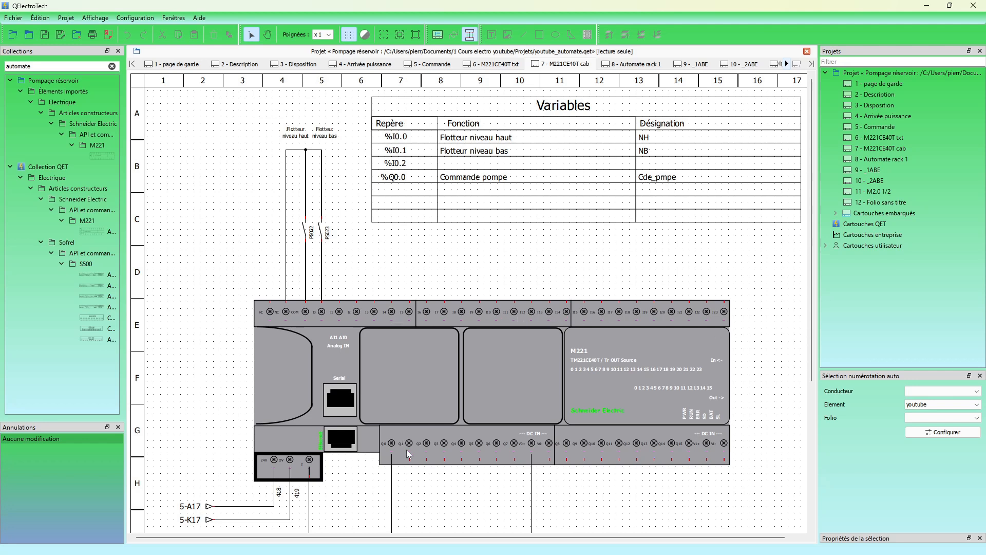
scroll(409, 454, "down", 1)
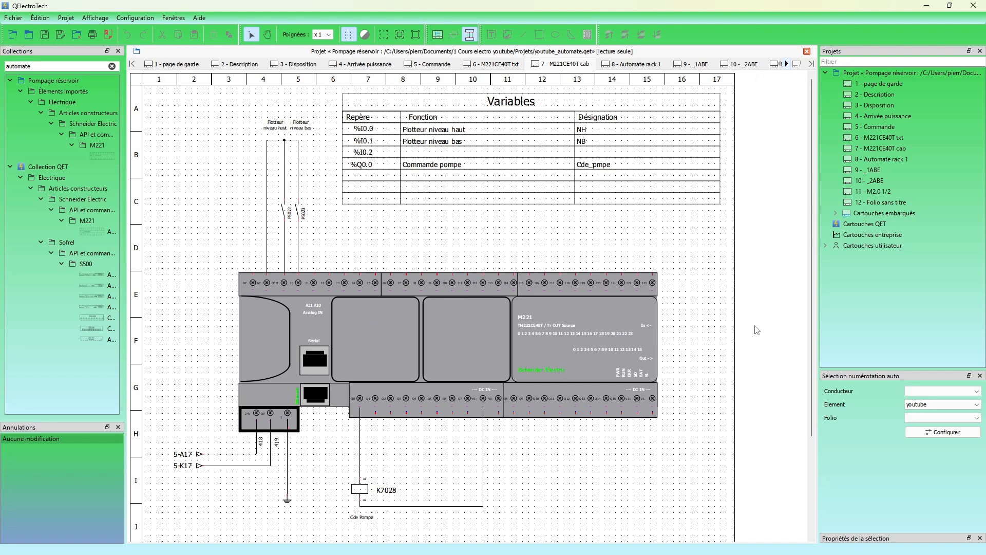
left_click_drag(812, 343, 821, 464)
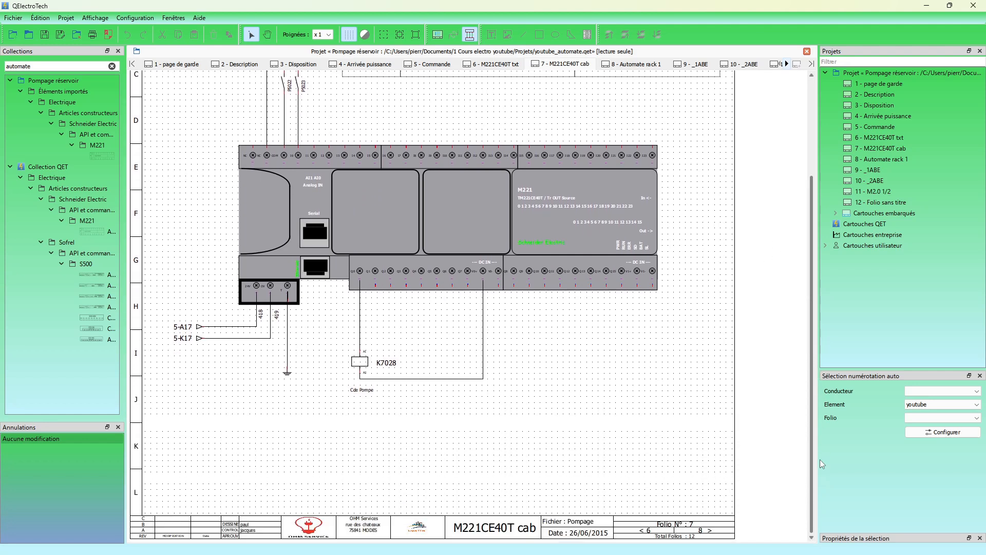
scroll(446, 291, "up", 1)
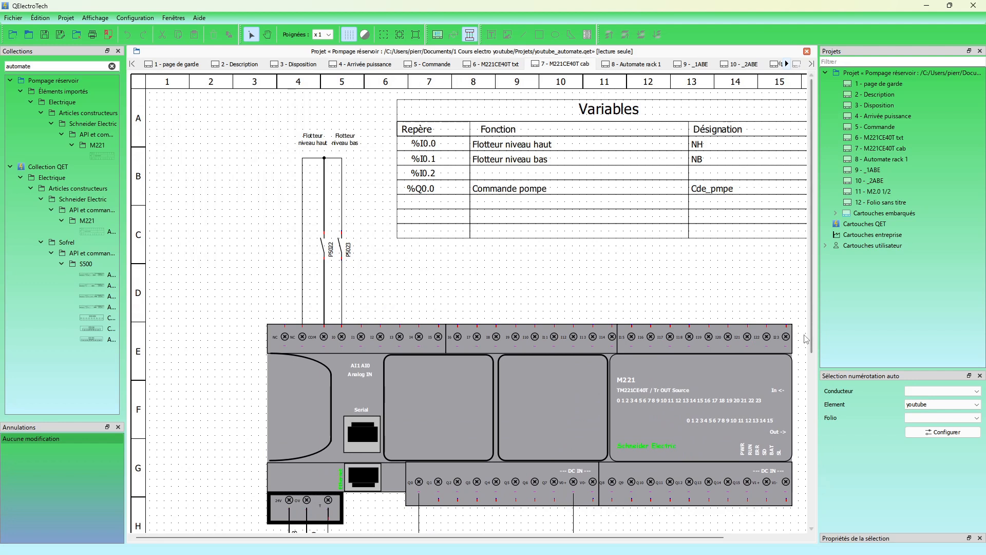
left_click_drag(812, 337, 793, 460)
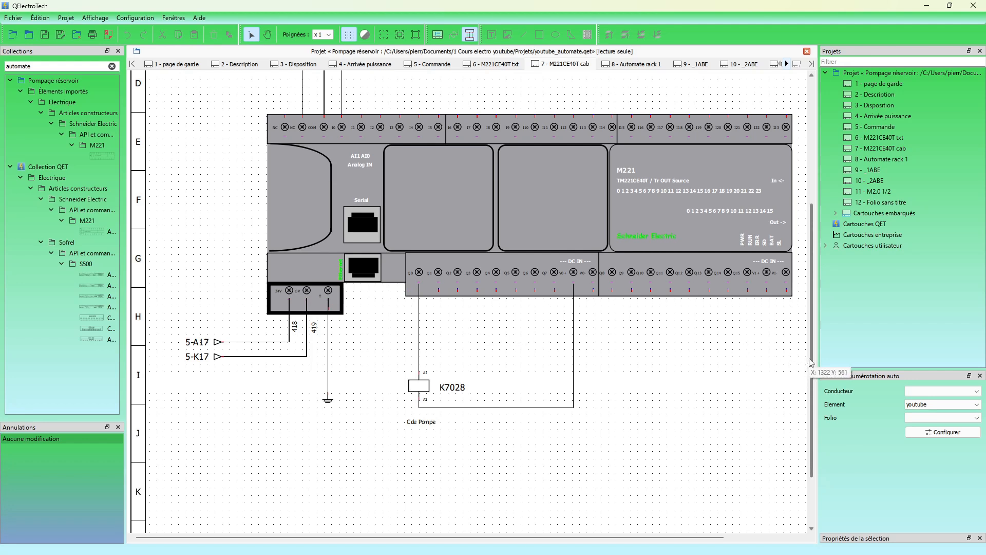
scroll(648, 409, "up", 4)
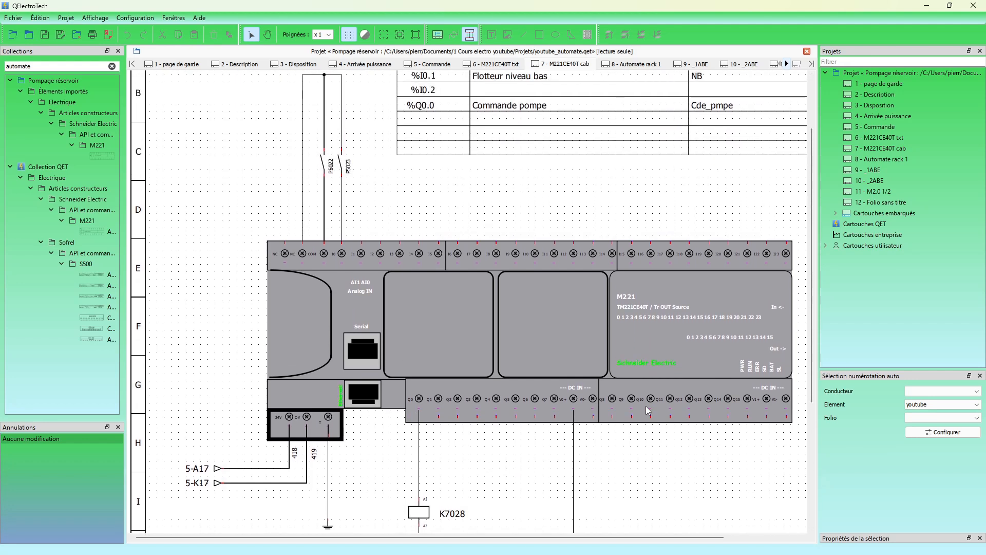
scroll(455, 351, "up", 1)
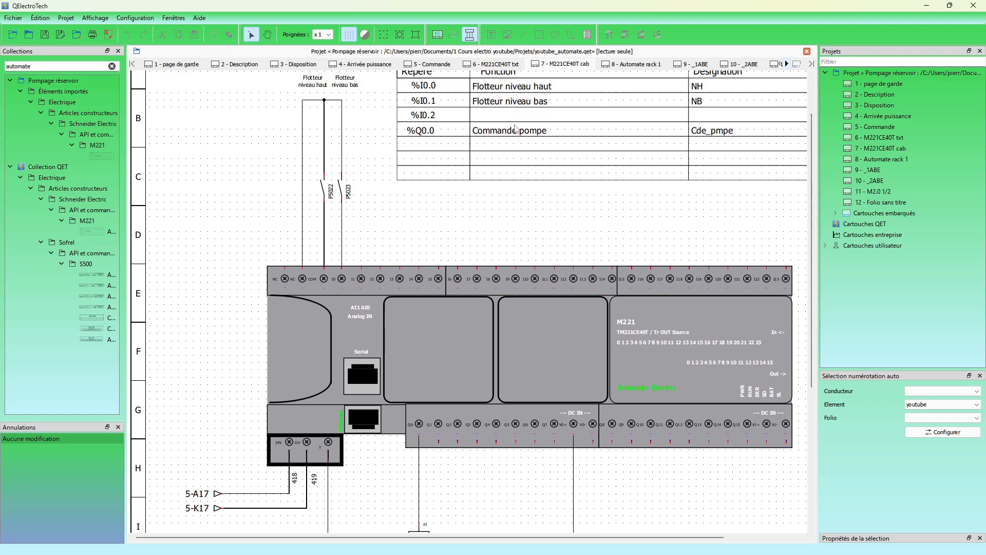
Review the input/output address examples on the M221CE40T txt folio, and examine the float switch inputs on the M221CE40T cab folio up close.
left_click(506, 65)
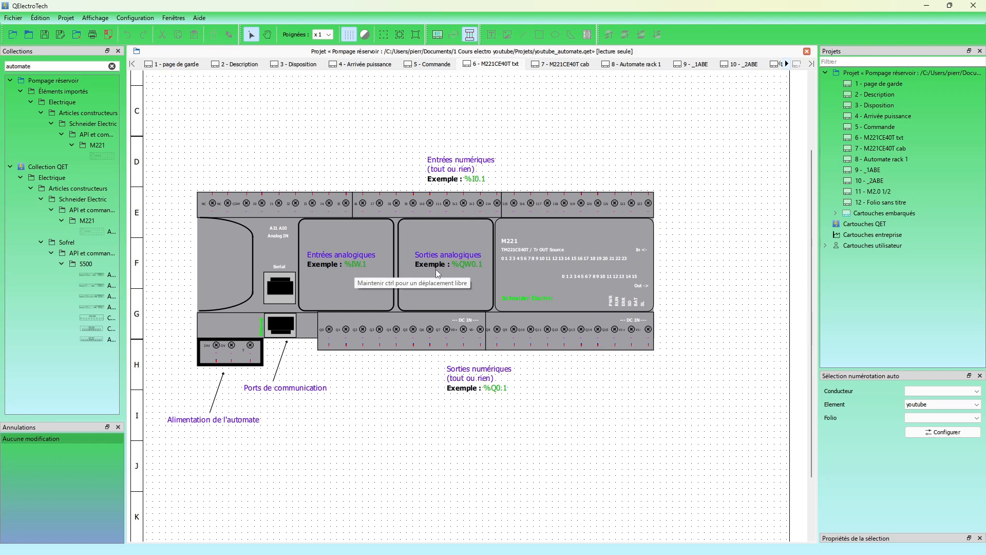
left_click(561, 66)
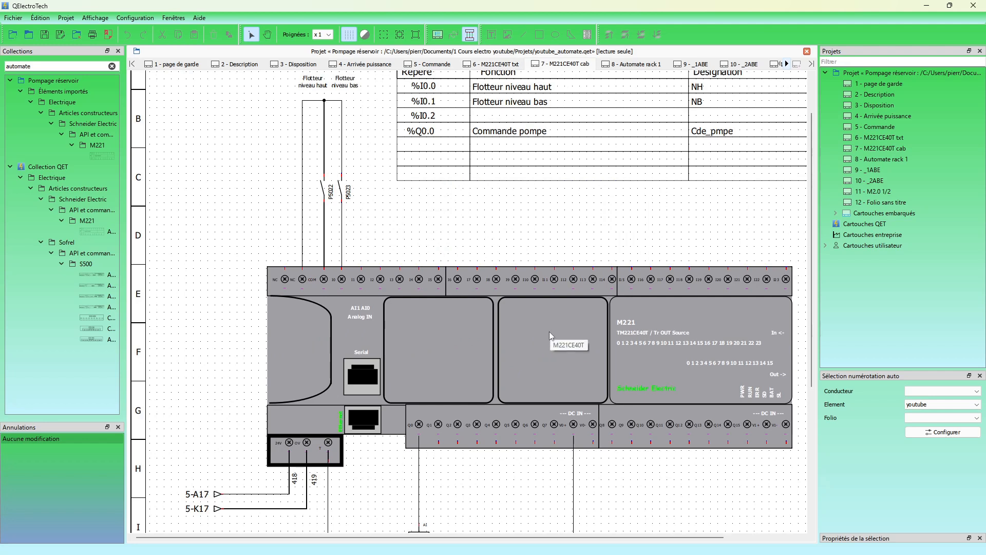
scroll(406, 248, "up", 1, "ctrl")
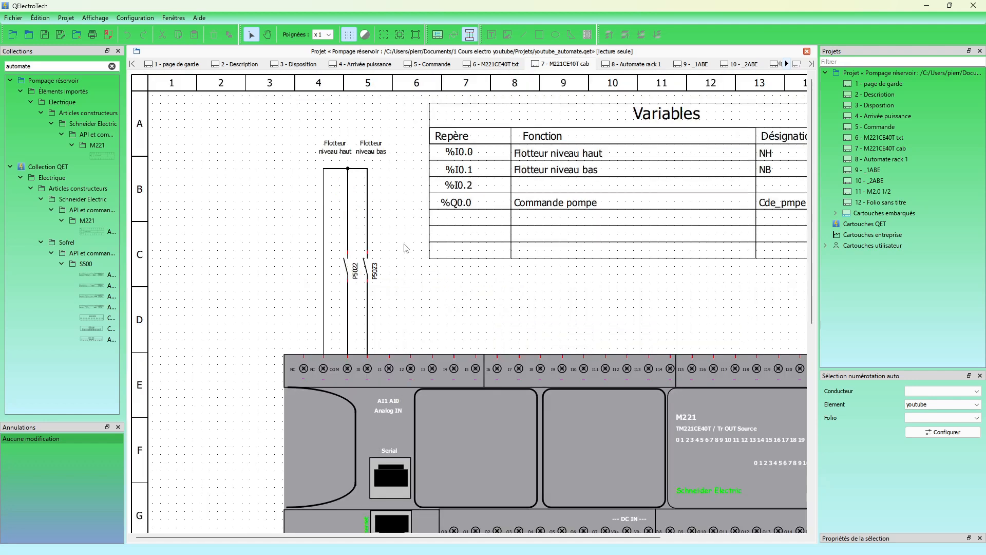
left_click_drag(436, 537, 508, 537)
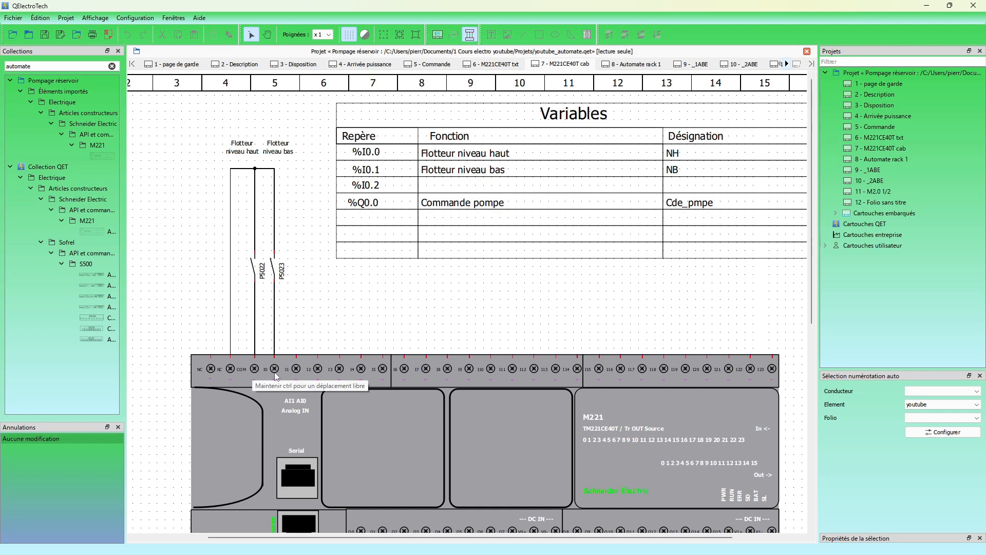
scroll(303, 381, "up", 2)
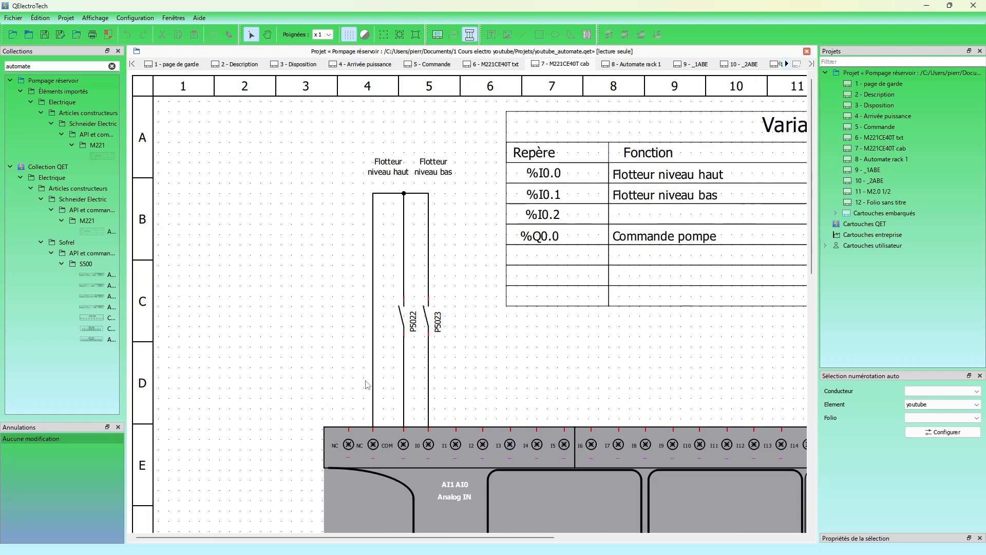
Trace the high and low float switch wiring to the M221 input terminals and compare it with the Variables table's input addresses.
left_click_drag(811, 258, 811, 364)
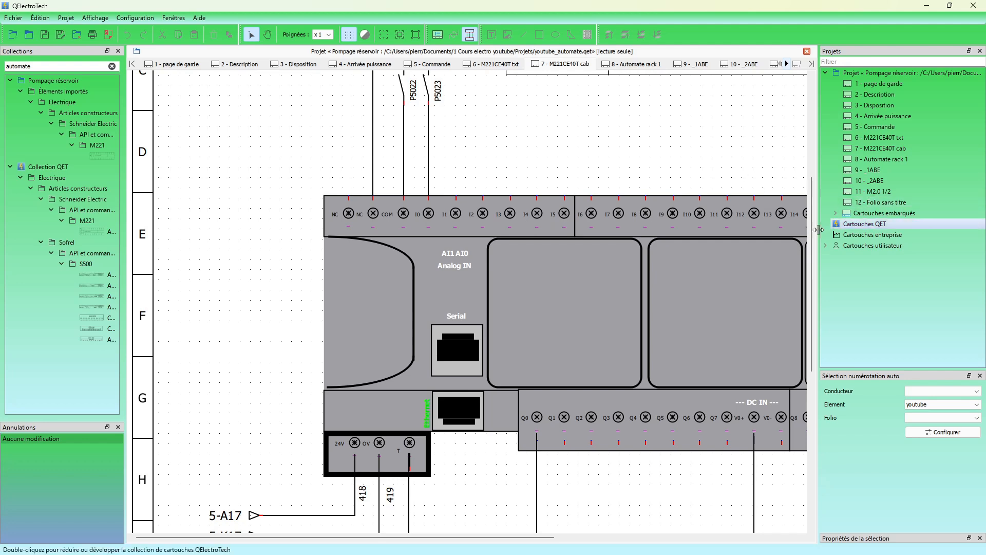
scroll(540, 183, "up", 5)
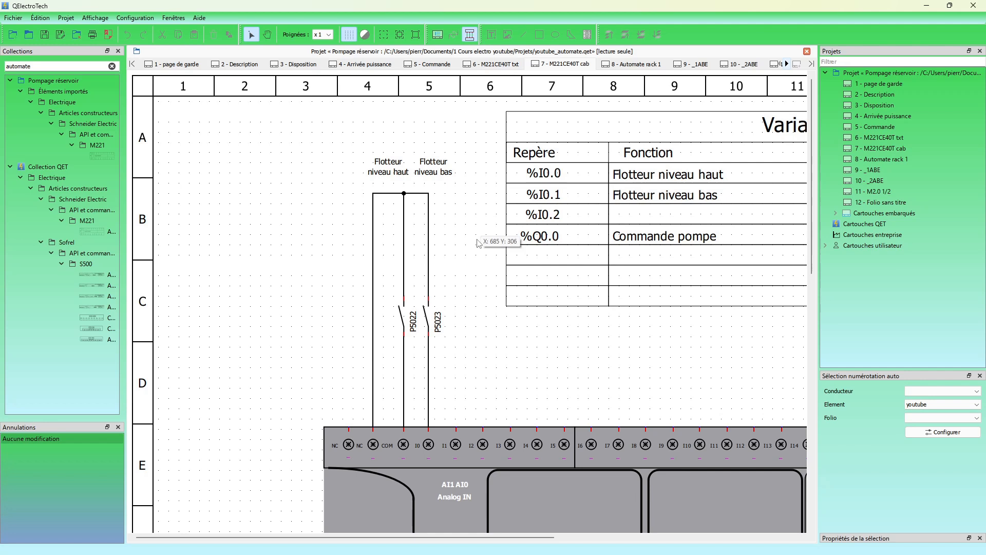
scroll(814, 248, "down", 1)
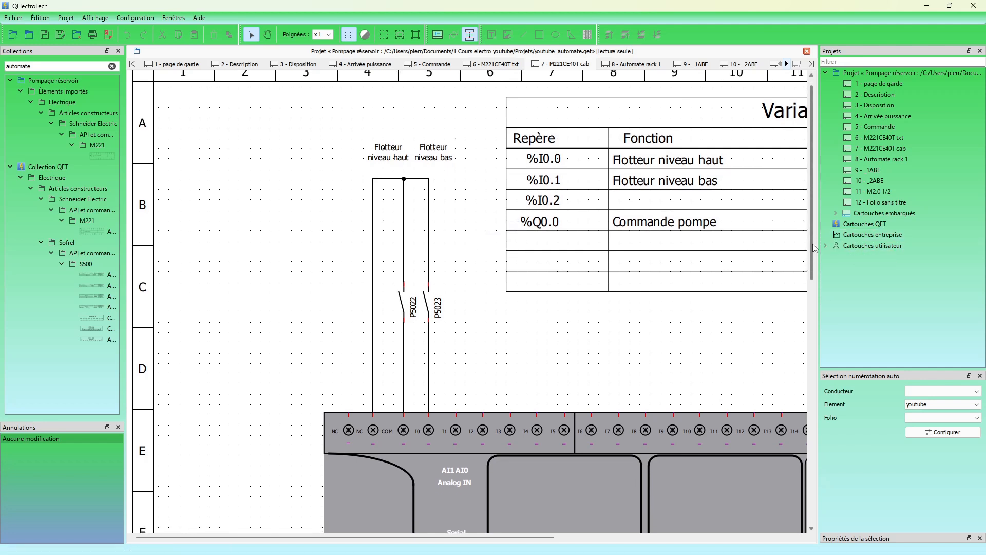
scroll(814, 249, "down", 4)
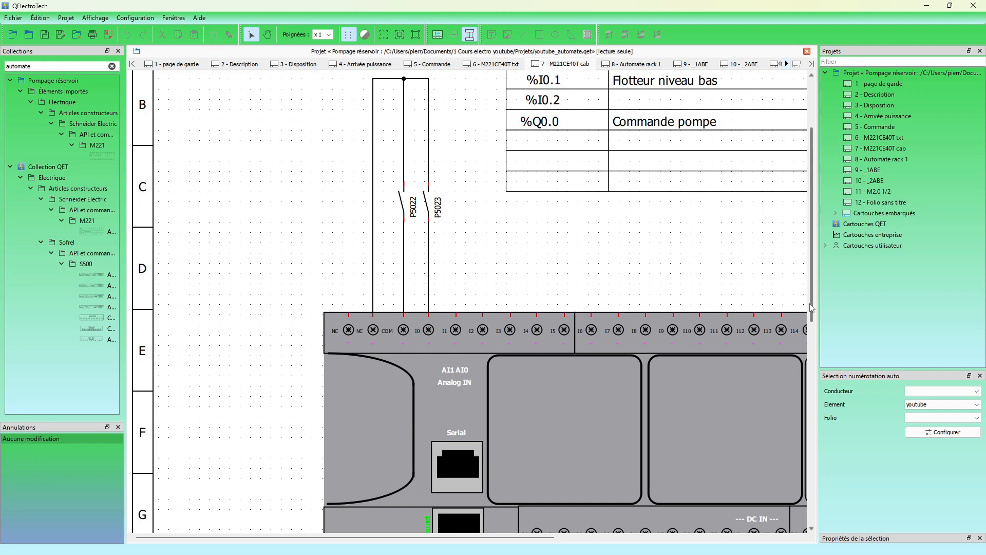
scroll(813, 284, "up", 1)
scroll(814, 284, "up", 2)
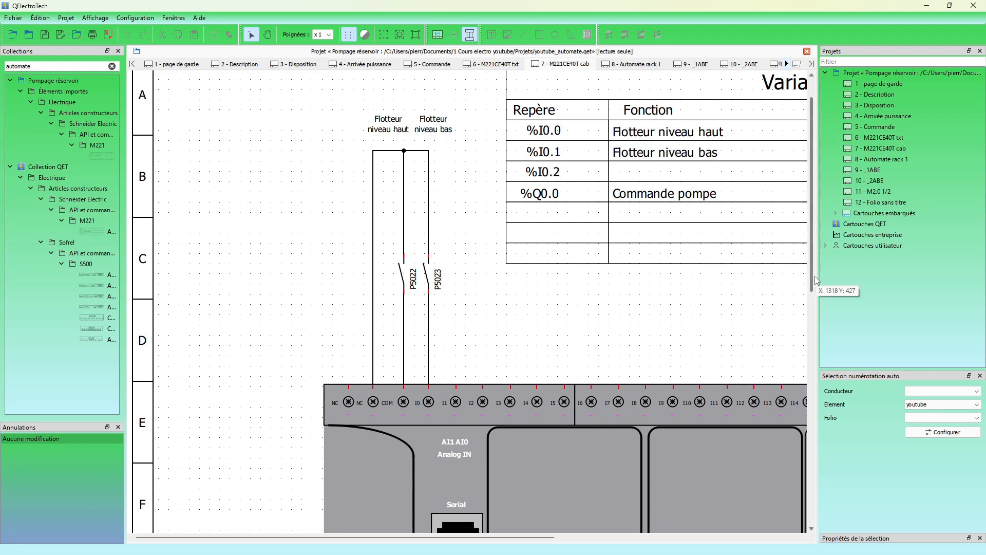
scroll(816, 281, "down", 2)
scroll(779, 308, "down", 1)
scroll(780, 308, "up", 1)
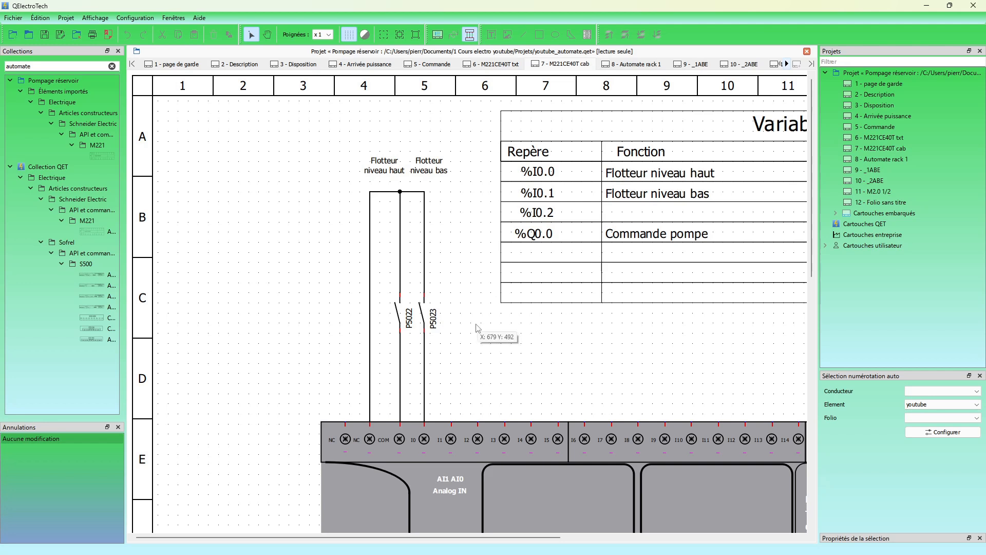
scroll(503, 347, "down", 1)
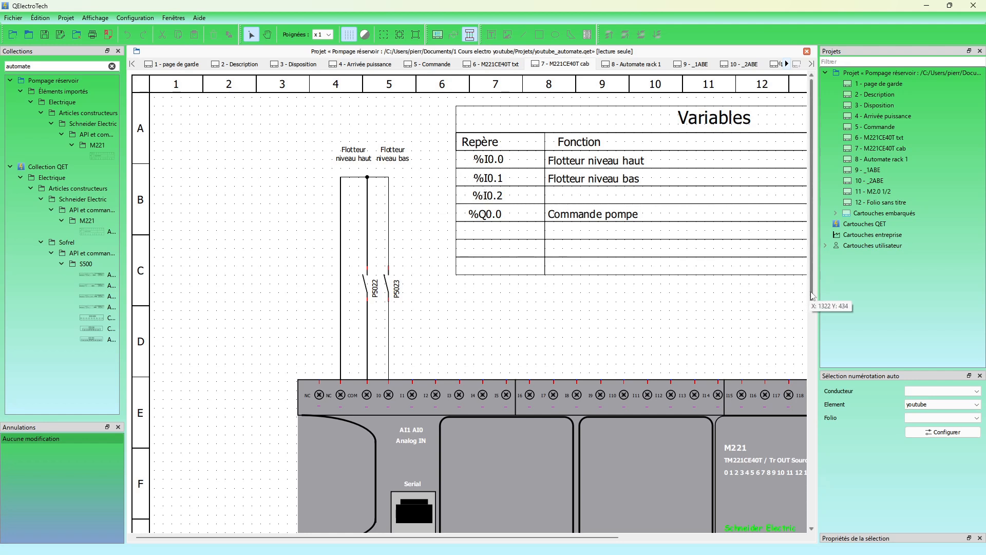
Examine the K7028 pump relay output wiring and power supply, relating the whole M221CE40T cab folio to its Variables table.
left_click_drag(812, 295, 795, 452)
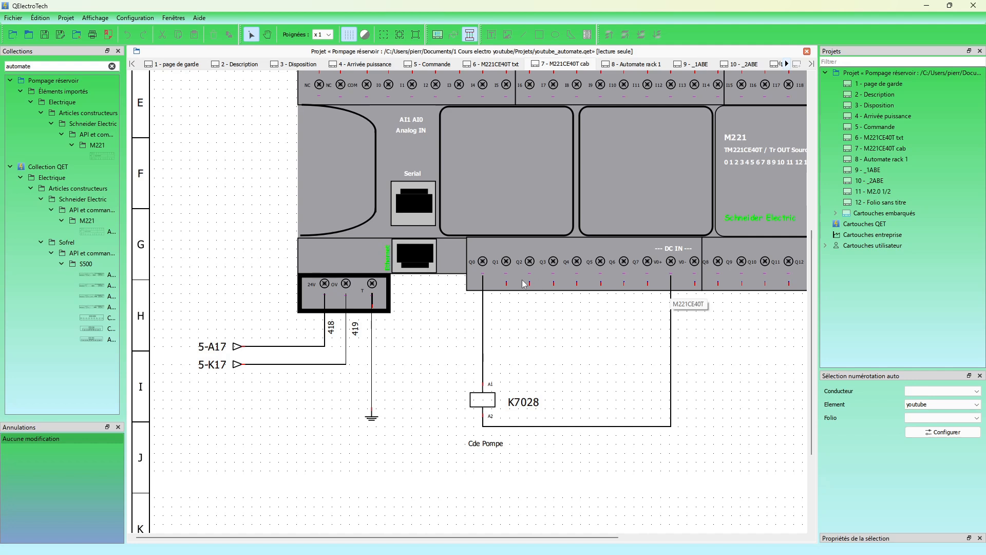
scroll(479, 276, "up", 5)
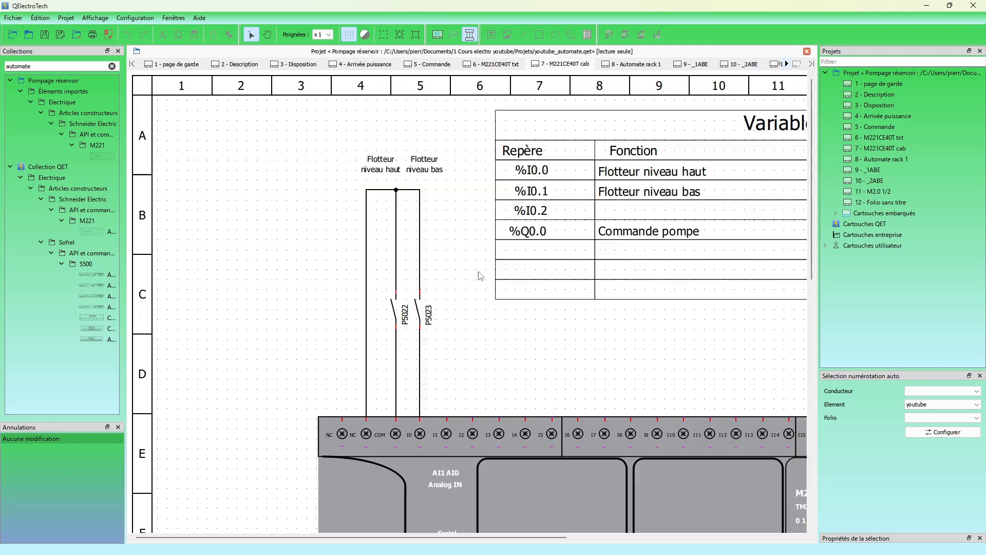
scroll(479, 276, "down", 1)
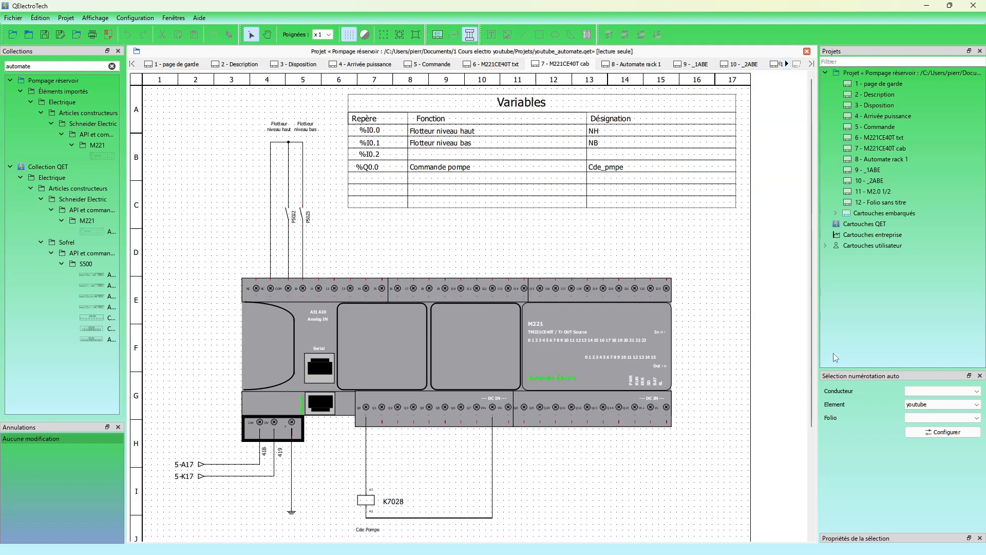
scroll(815, 453, "down", 5)
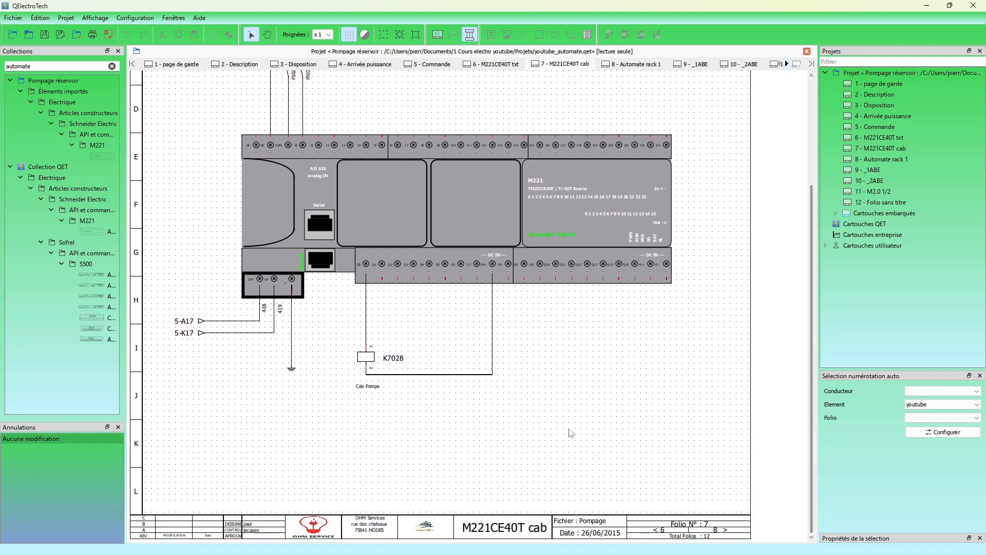
scroll(356, 284, "up", 1)
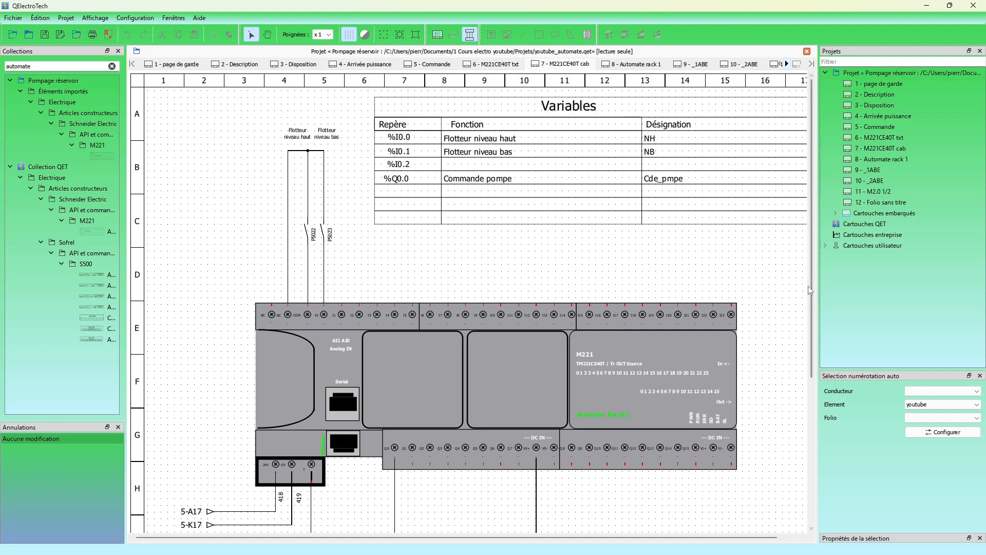
left_click_drag(809, 286, 809, 318)
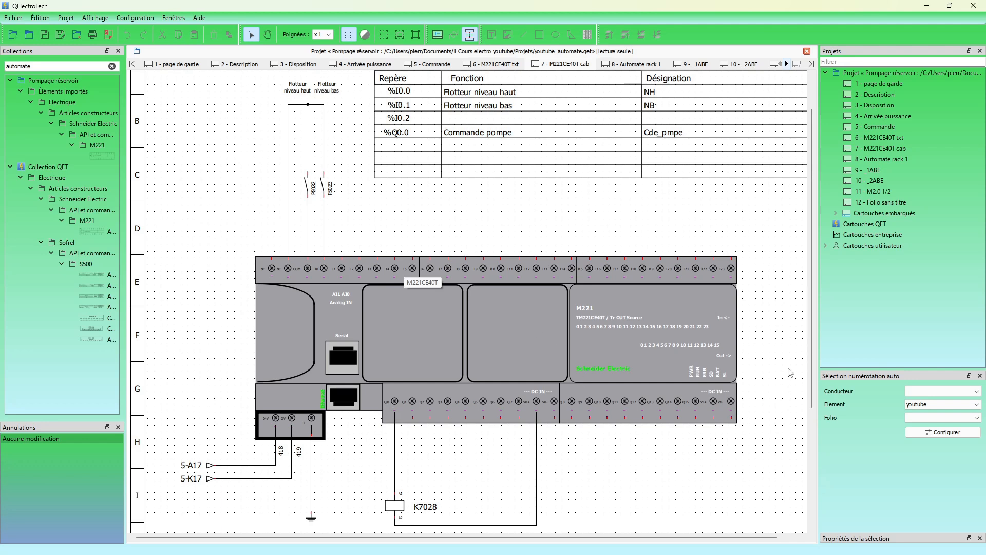
mouse_move(811, 347)
left_mouse_down()
mouse_move(812, 375)
mouse_move(809, 339)
left_mouse_up()
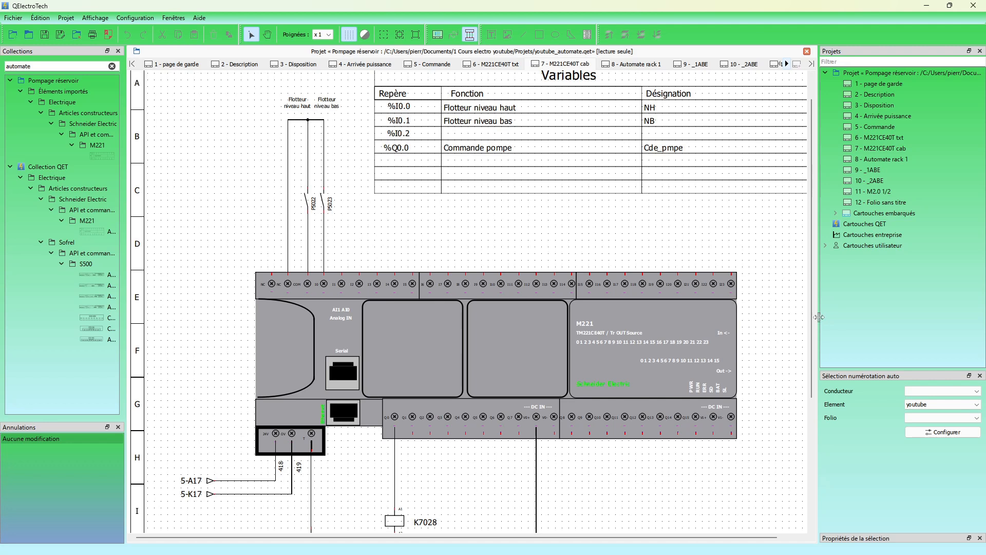
left_click_drag(813, 322, 814, 366)
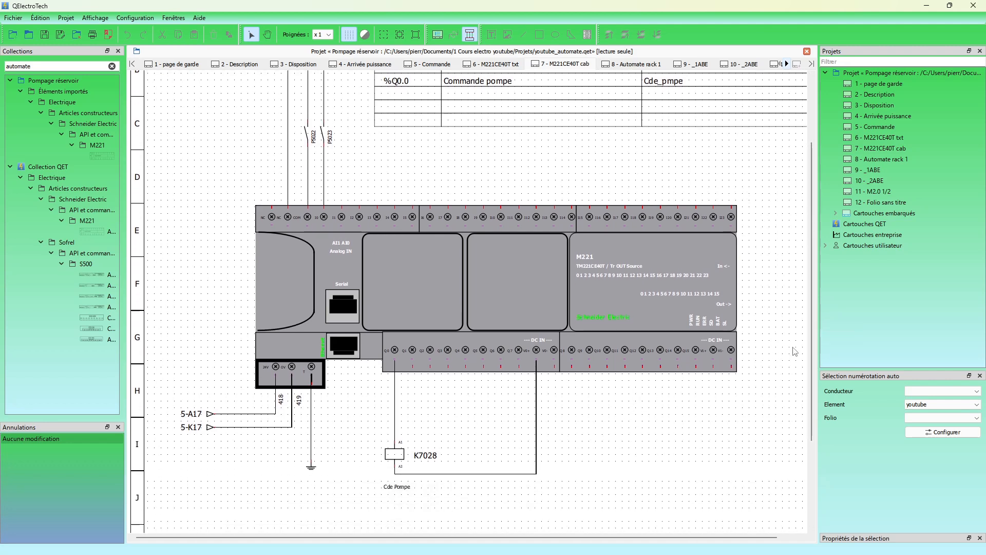
left_click_drag(809, 366, 798, 300)
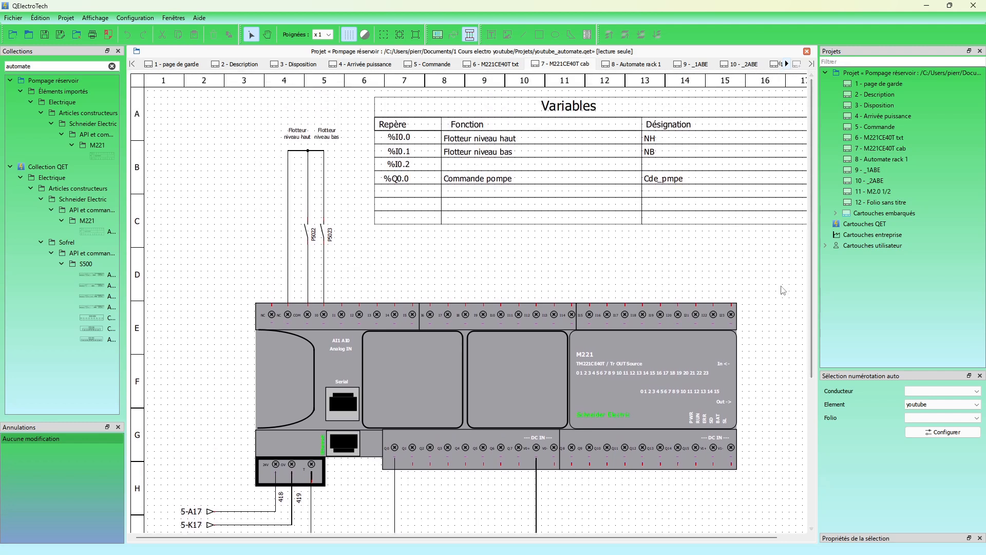
Open folio 8 - Automate rack 1 and compare the rack drawing with the Allen-Bradley rack and M172 controller photos in the image viewer.
left_click(618, 67)
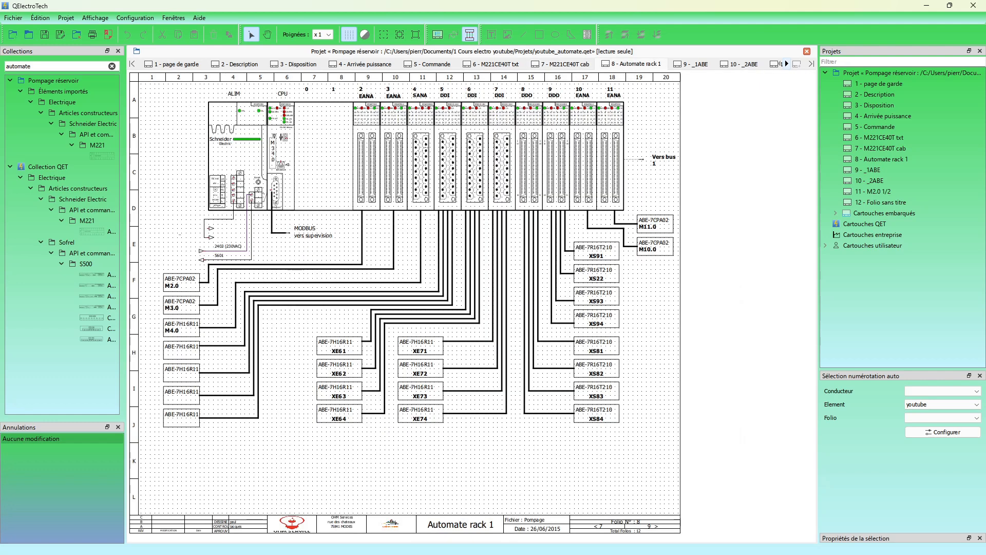
key("alt+Tab")
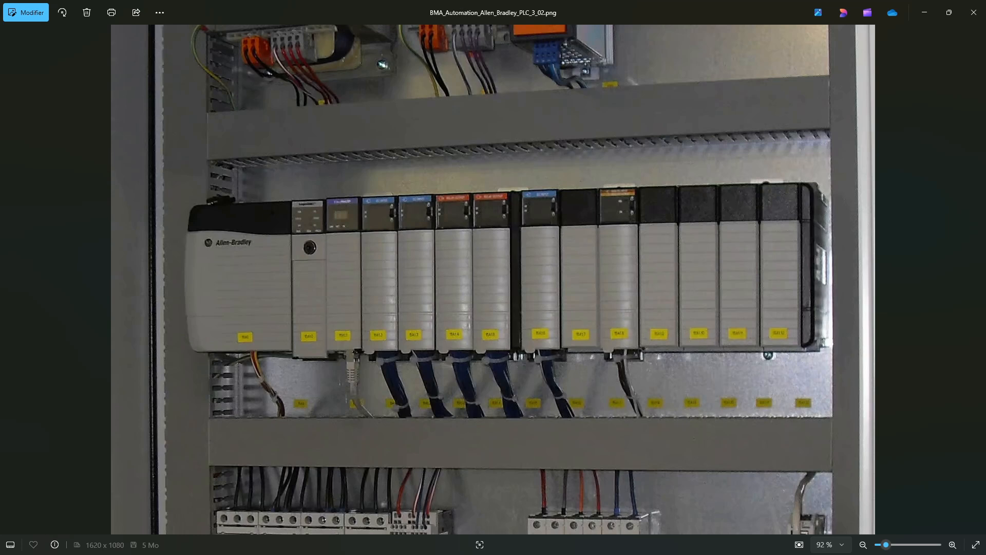
key("Right")
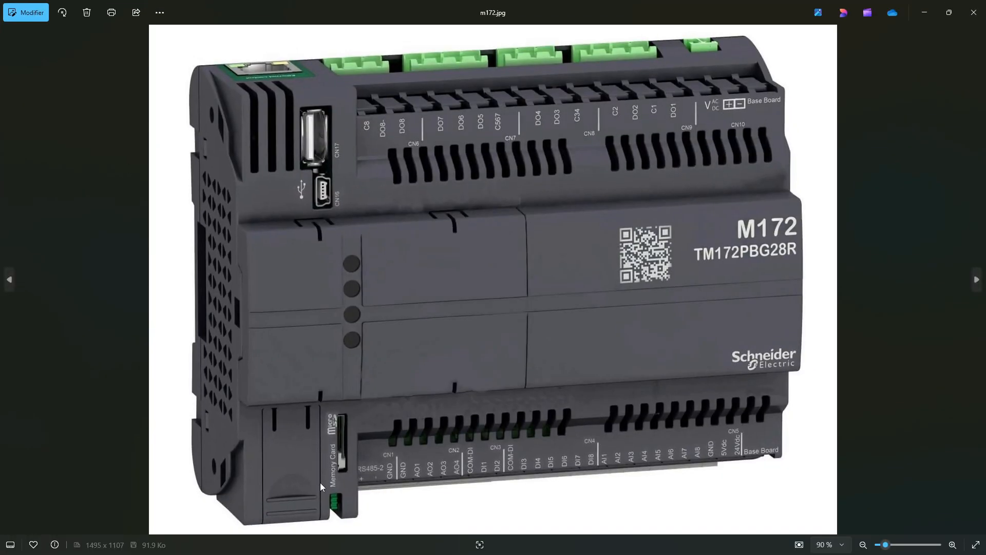
left_click(9, 280)
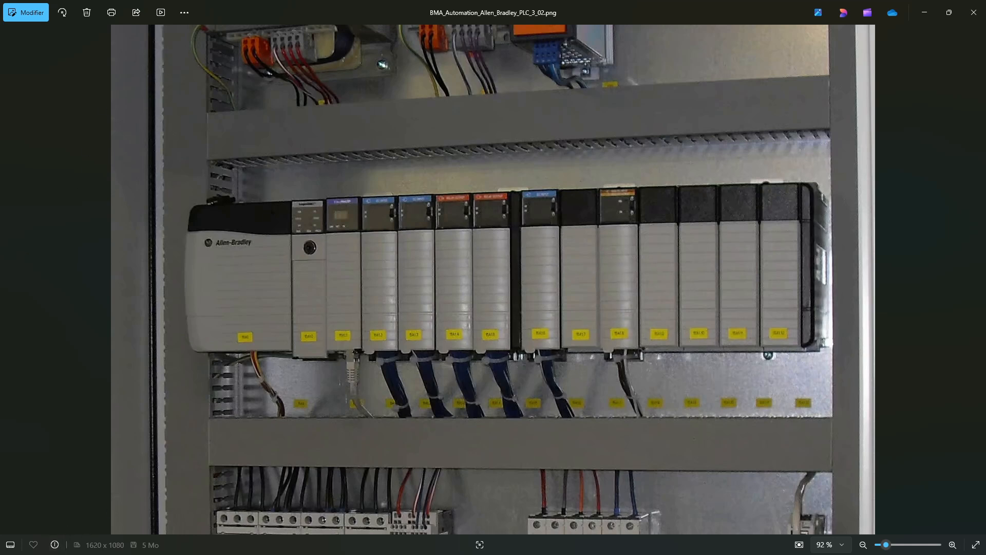
left_click(976, 280)
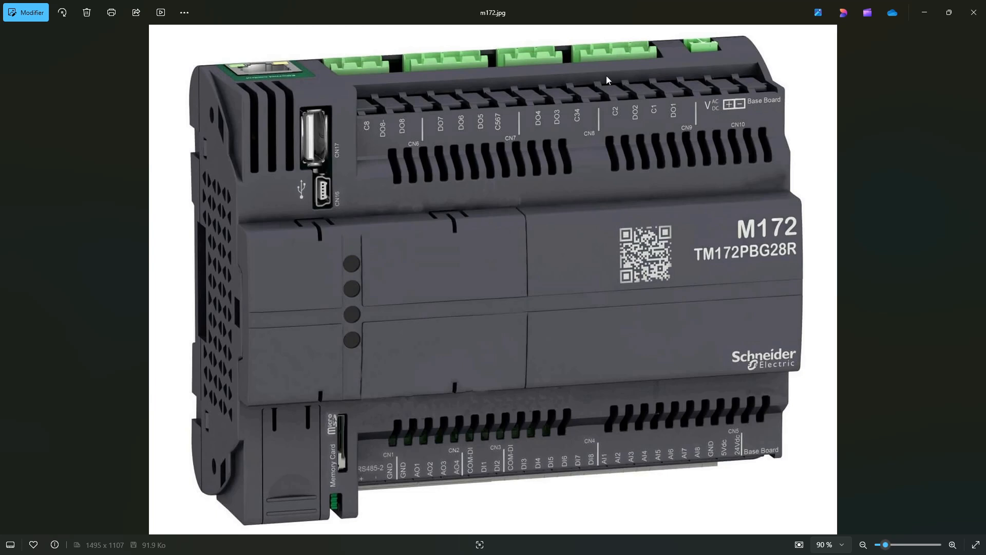
left_click(12, 284)
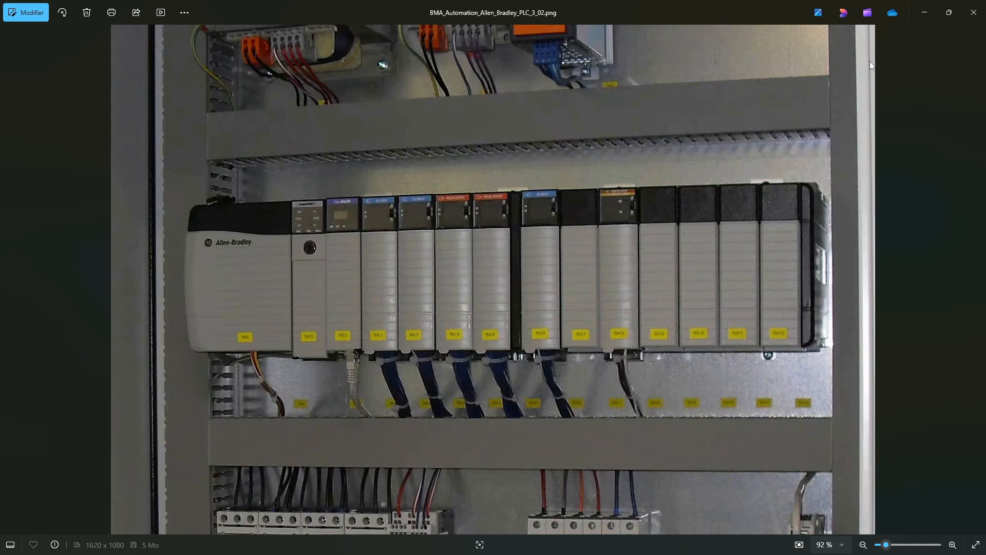
left_click(970, 18)
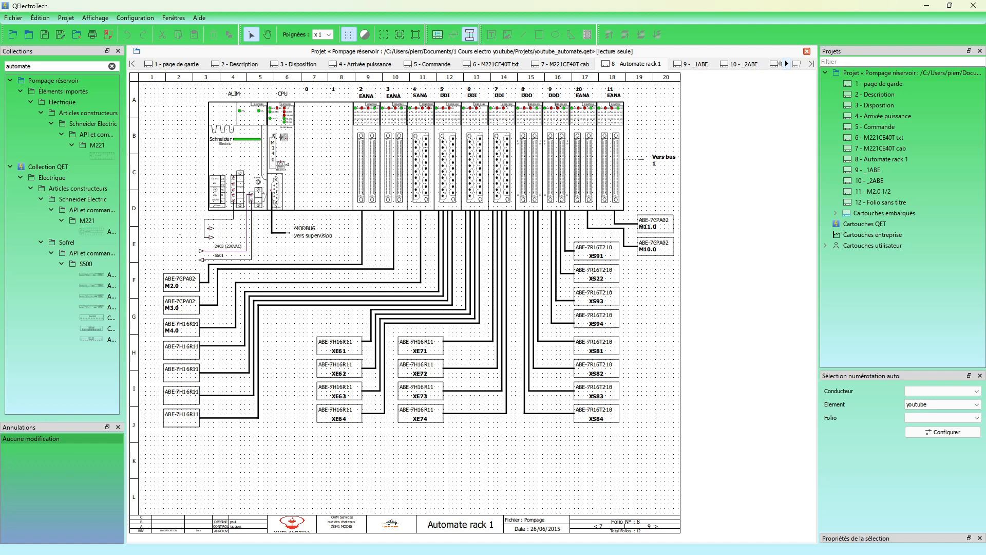
key("alt+Tab")
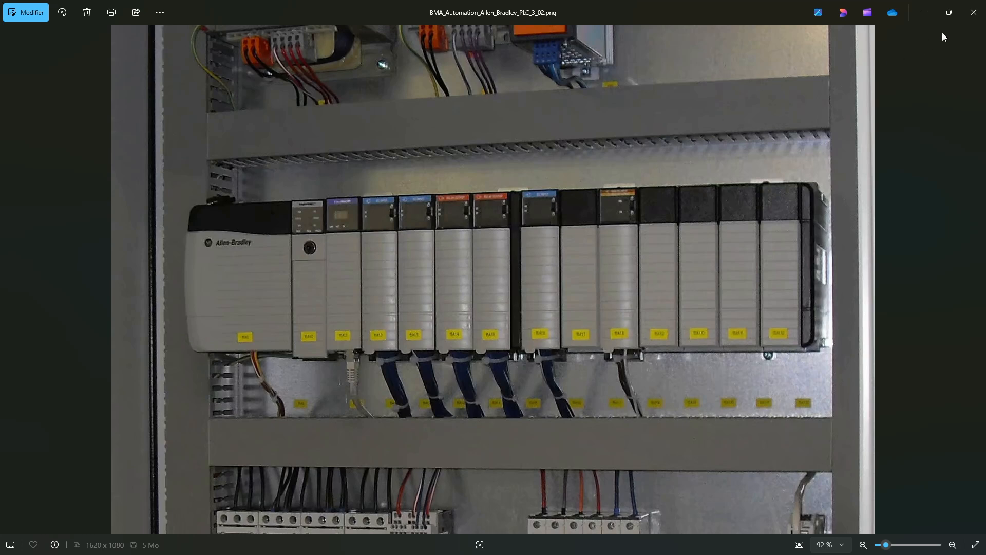
left_click(971, 20)
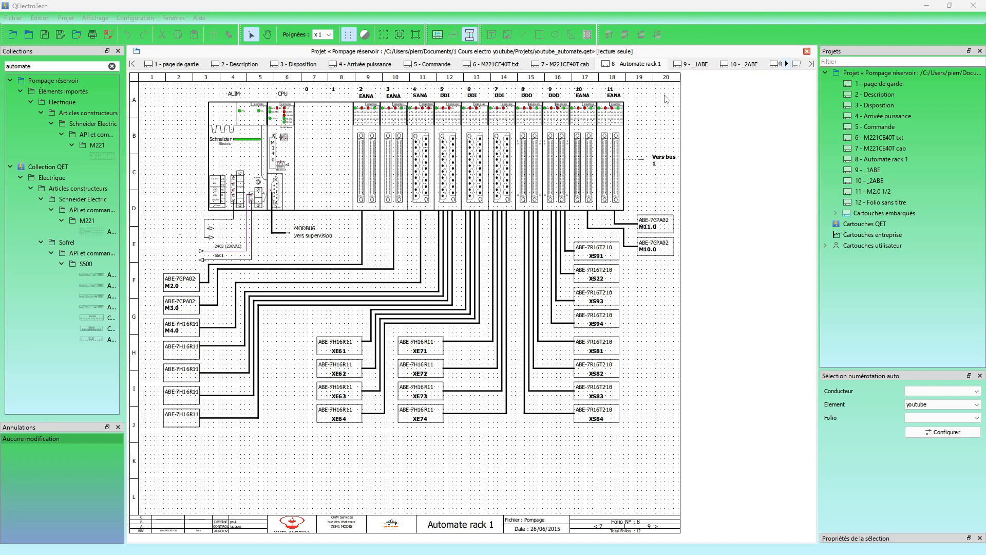
Review the ABE7-H16R11 wiring on folios _1ABE and _2ABE, comparing it with the Automate rack 1 and Commande folios.
left_click(699, 75)
left_click(698, 65)
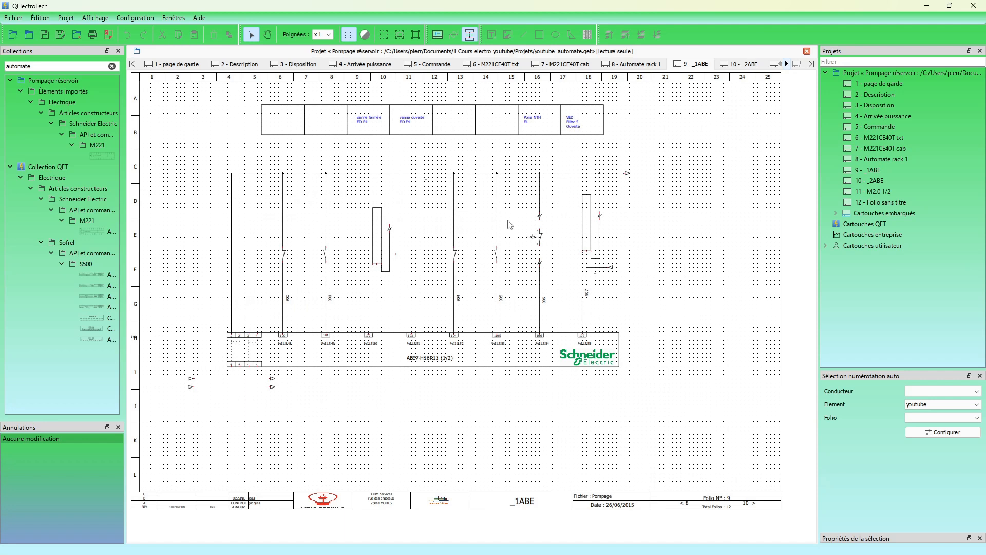
left_click(734, 65)
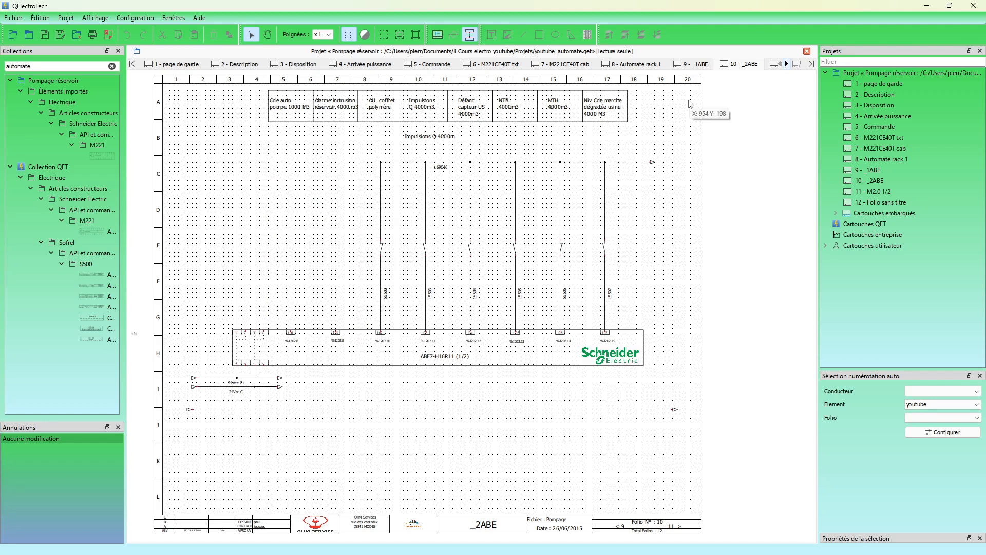
left_click(642, 64)
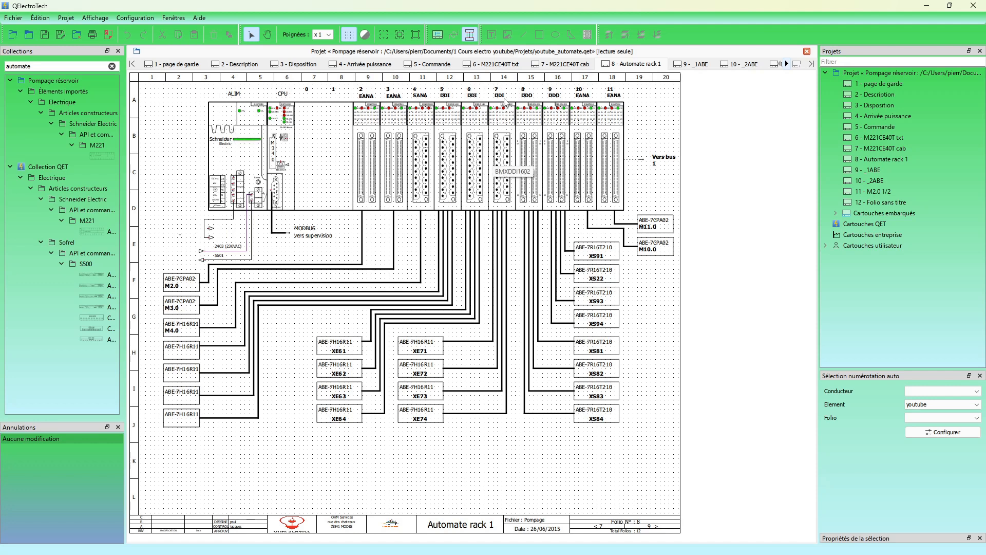
left_click(445, 66)
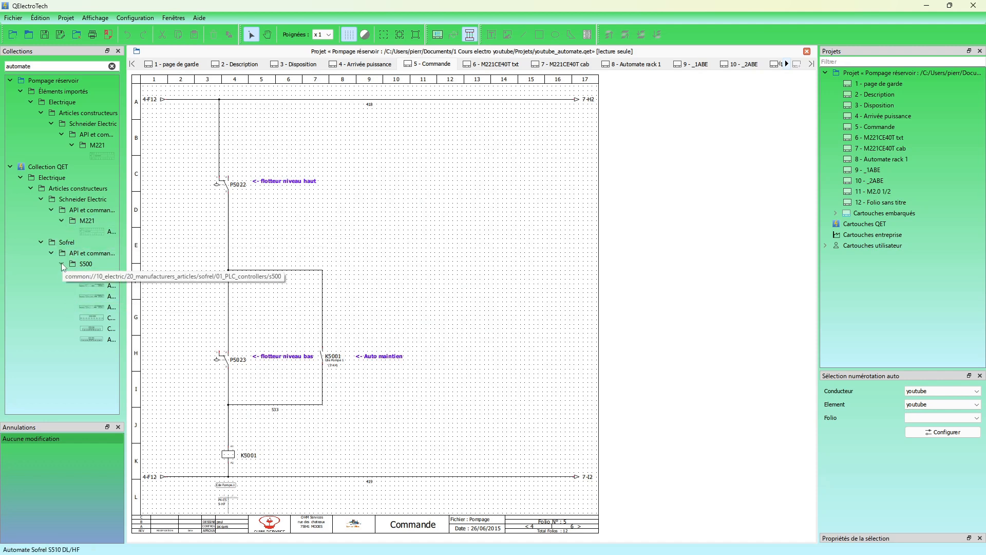
Clear the collection search and browse the manufacturer folders in Articles constructeurs under Collection QET's Electrique category.
left_click(112, 66)
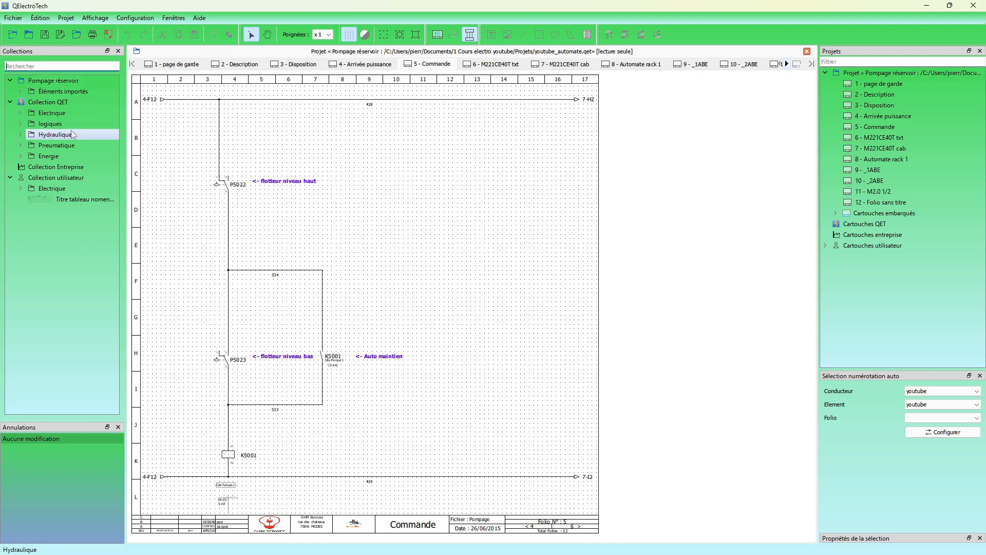
left_click(20, 187)
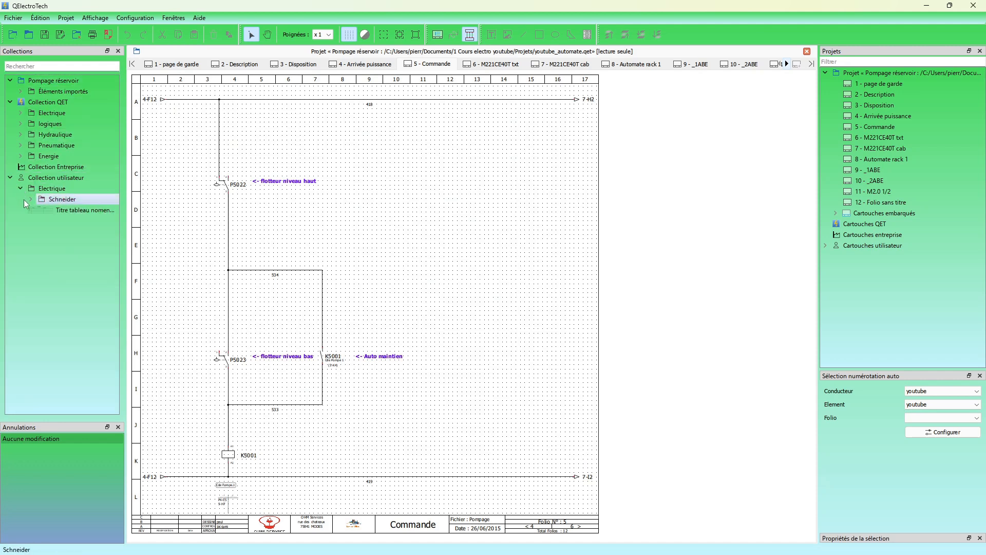
left_click(19, 113)
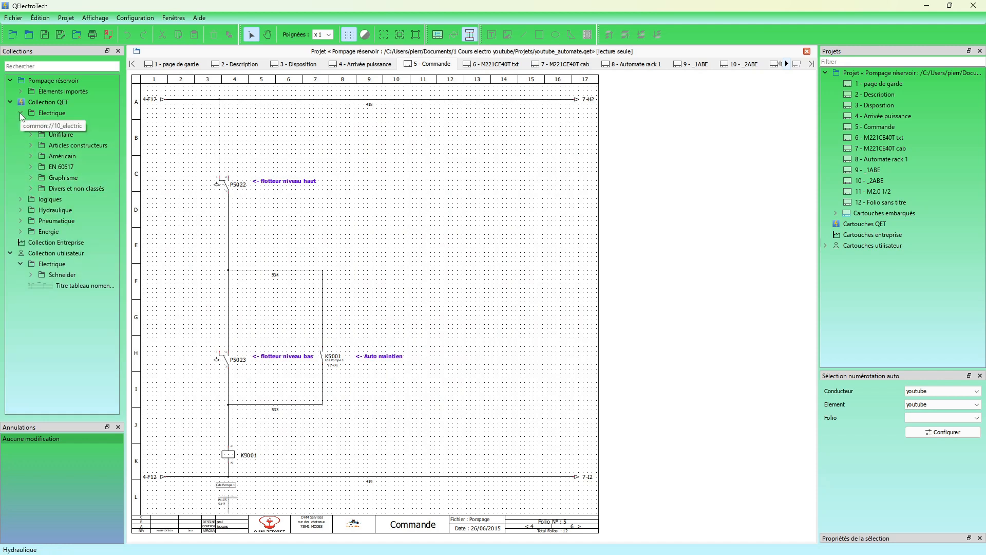
left_click(29, 145)
scroll(56, 315, "down", 5)
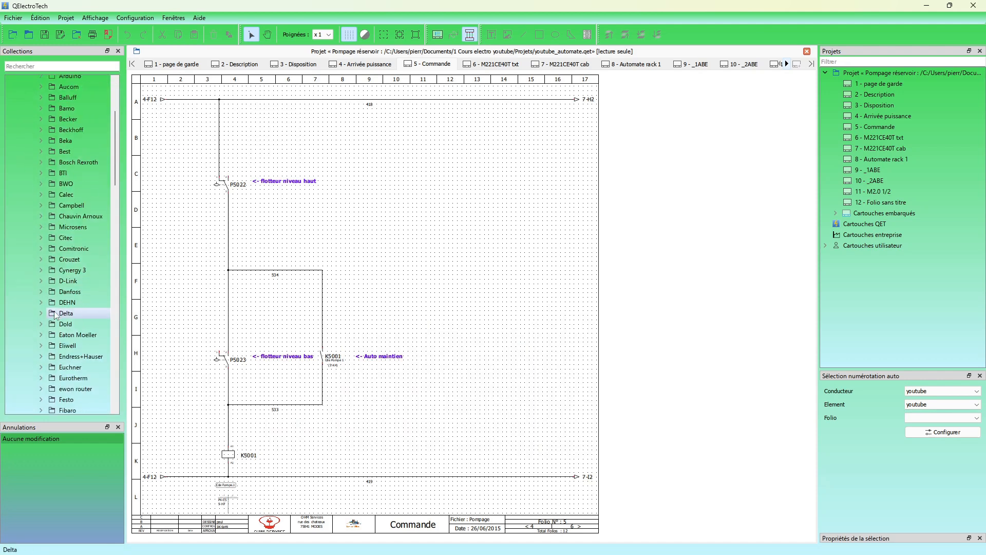
scroll(56, 314, "down", 2)
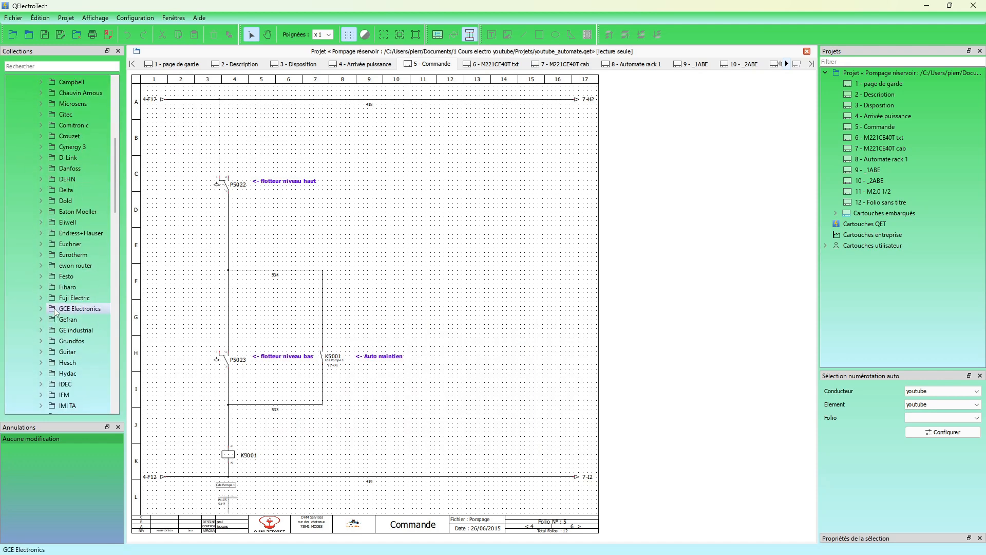
scroll(55, 311, "down", 10)
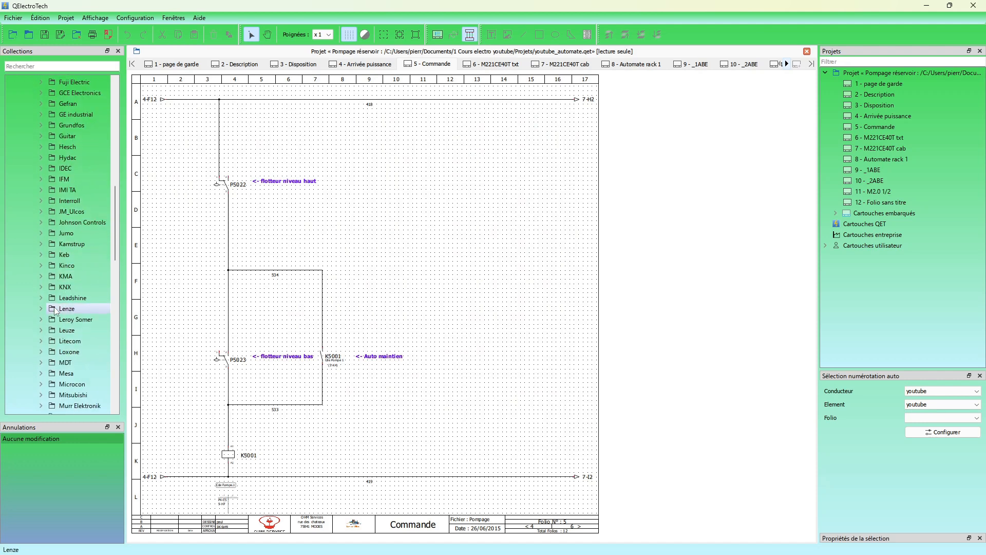
scroll(55, 310, "down", 7)
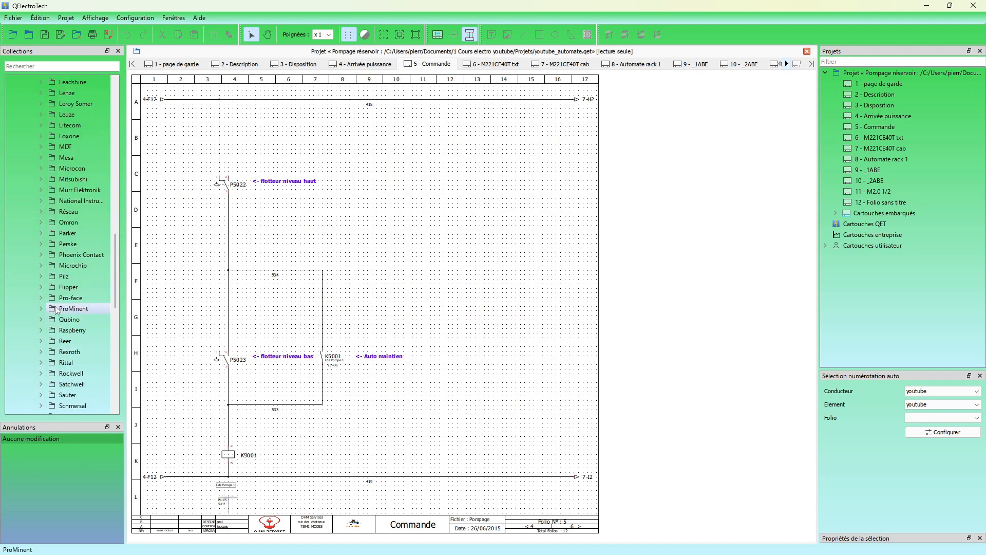
scroll(56, 310, "down", 6)
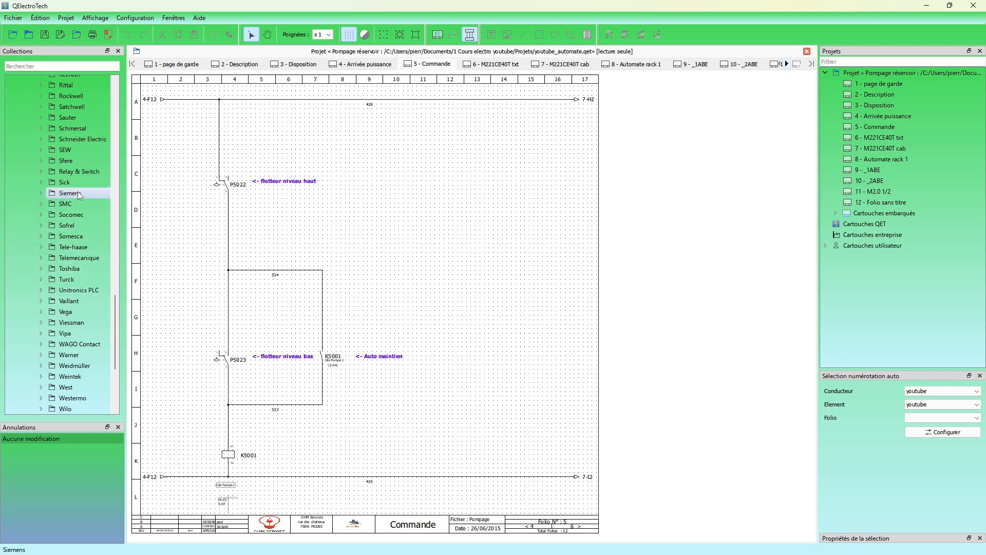
Expand Schneider Electric's API et commandes folder and widen the collection tree to show the full folder names.
left_click(42, 141)
left_click(48, 149)
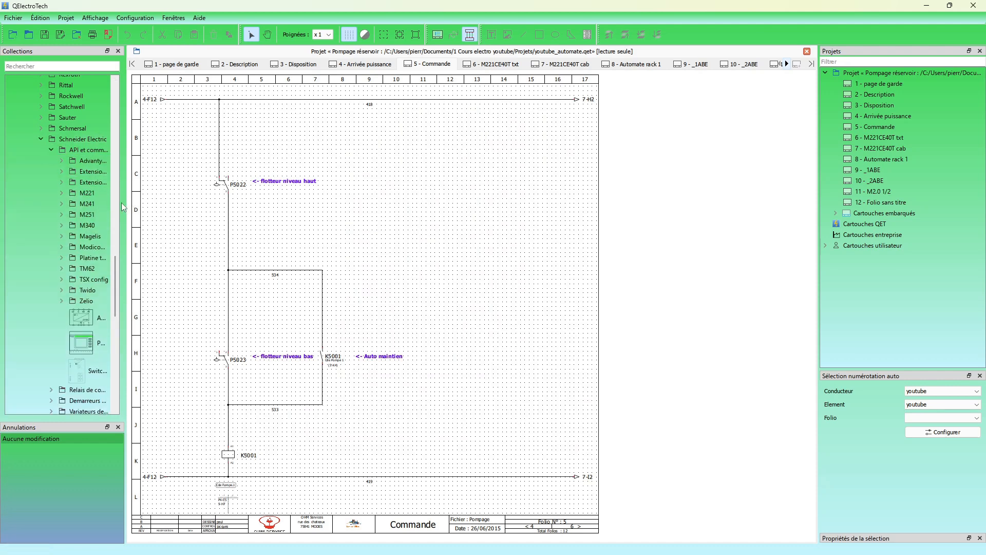
left_click_drag(124, 202, 206, 205)
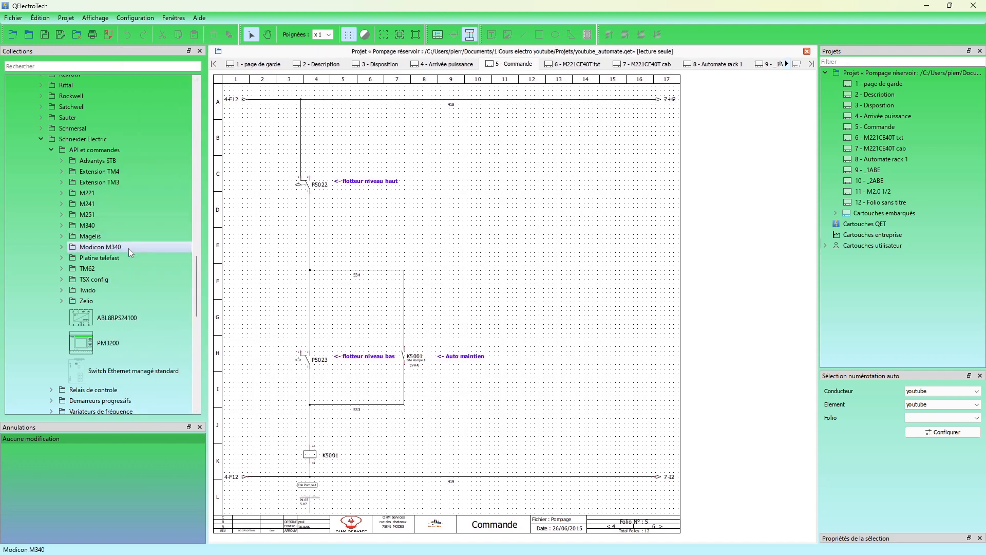
Open Carte analogique under Modicon M340 and try to place the BMXAMI0410 card on the Commande folio.
left_click(61, 247)
double_click(81, 259)
left_click_drag(92, 278, 552, 226)
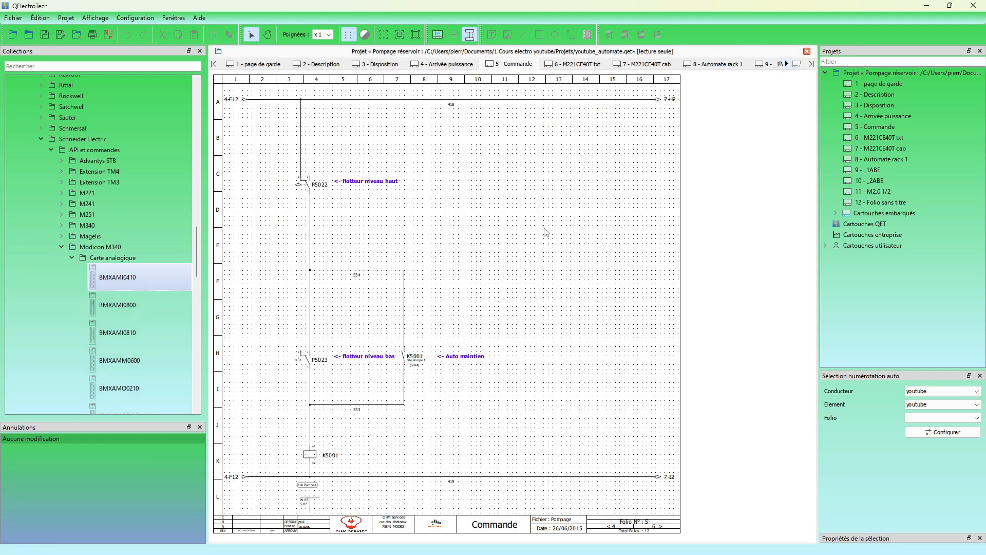
left_click_drag(156, 279, 608, 253)
right_click(143, 276)
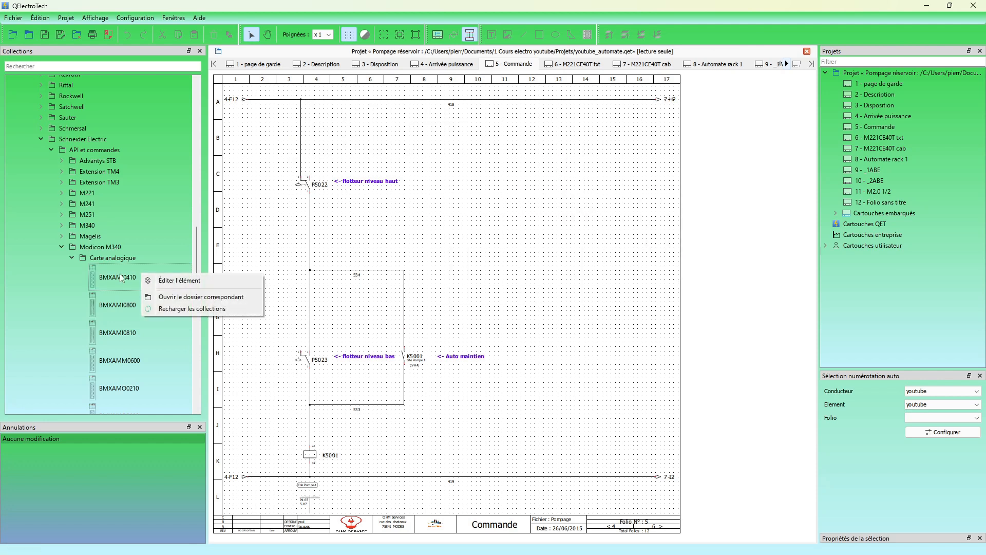
left_click(124, 277)
Expand the Modicon M340 Connecteur analogique folder and preview the bmxami0810 connector over the Commande folio.
scroll(131, 288, "down", 8)
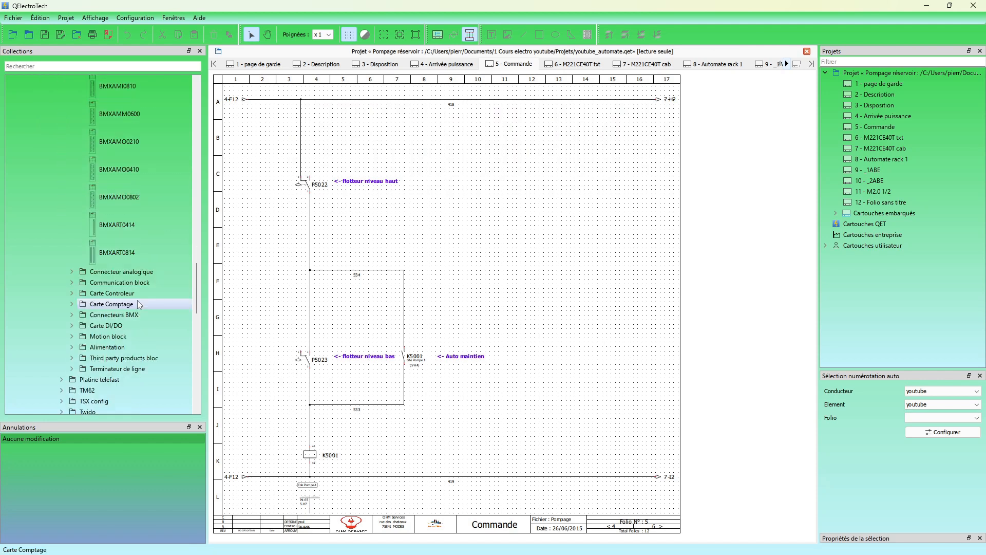
left_click(75, 273)
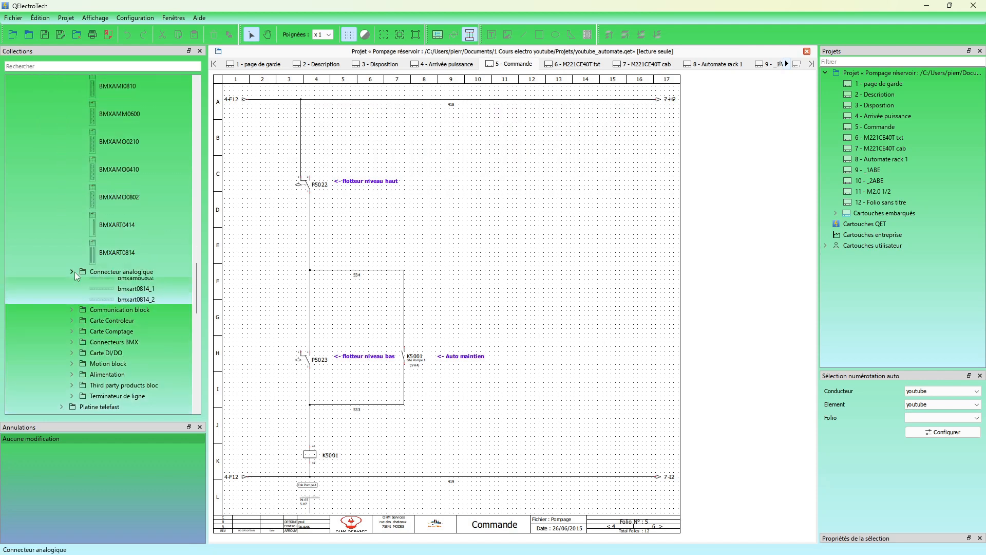
left_click_drag(92, 282, 407, 240)
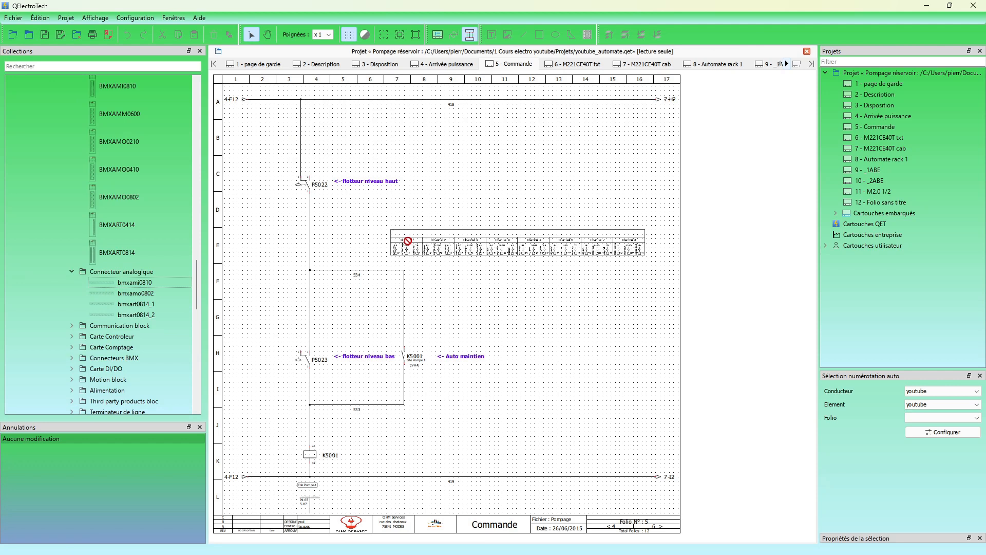
left_click_drag(407, 241, 408, 242)
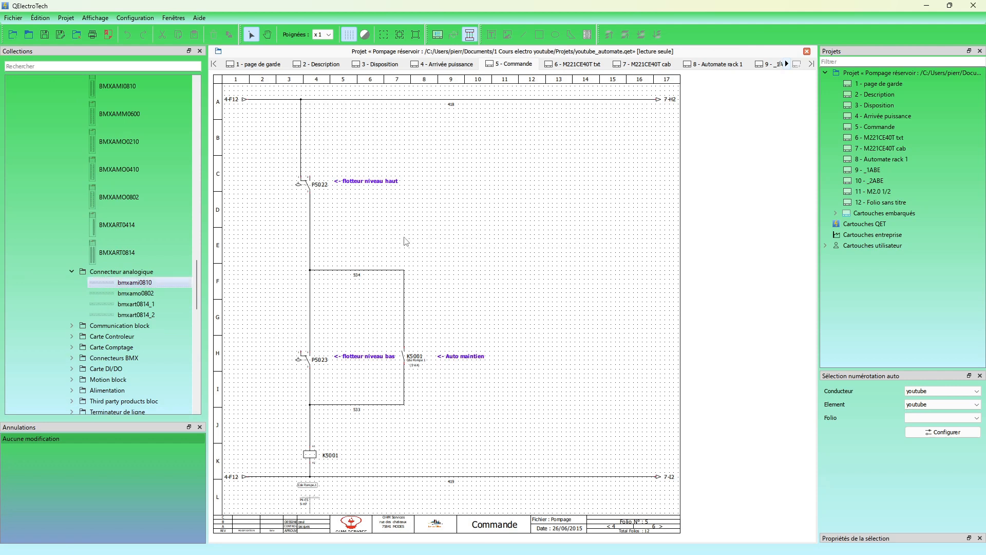
Expand the Modicon M340 Carte DI/DO folder and preview the BMXDDI6402K card over the Commande folio.
scroll(82, 333, "down", 2)
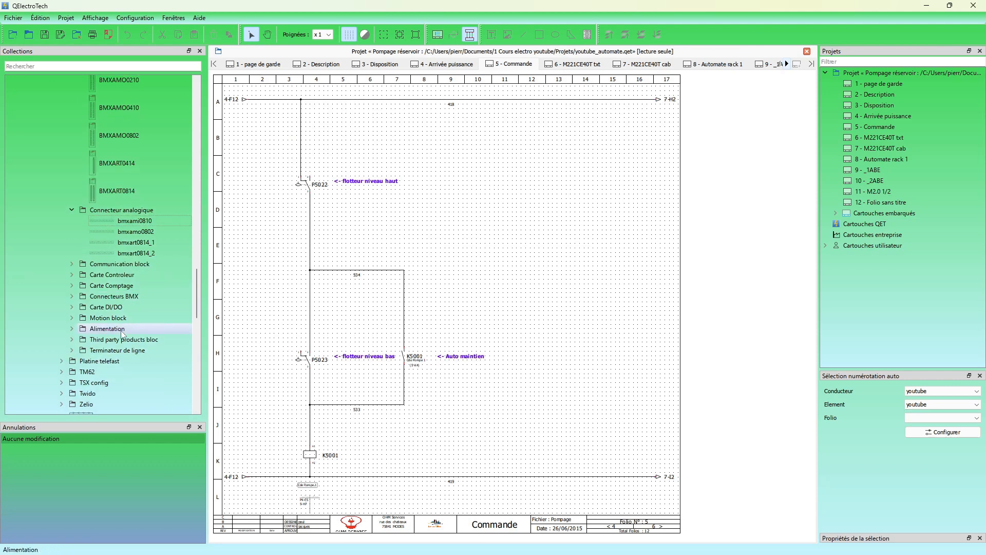
left_click(73, 307)
scroll(74, 306, "down", 3)
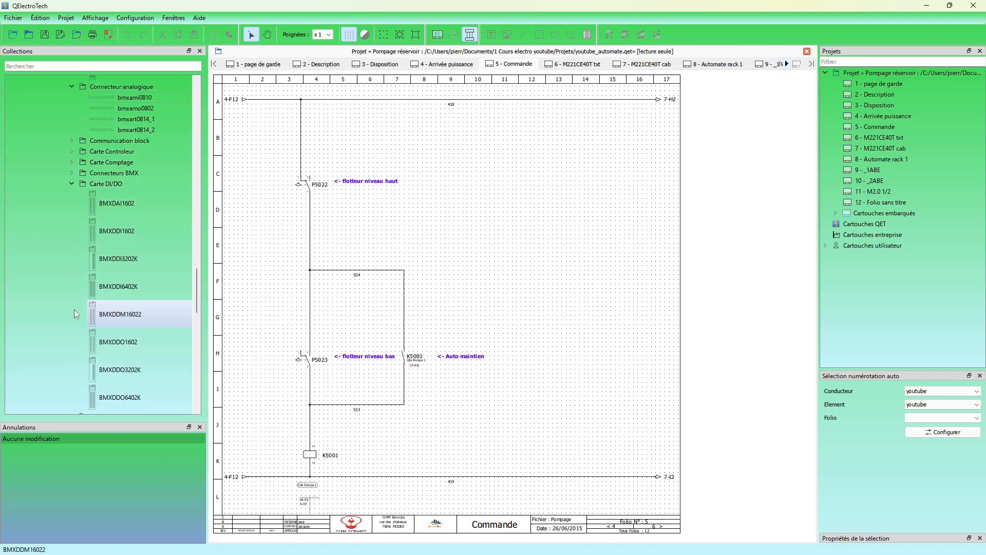
left_click_drag(119, 286, 516, 215)
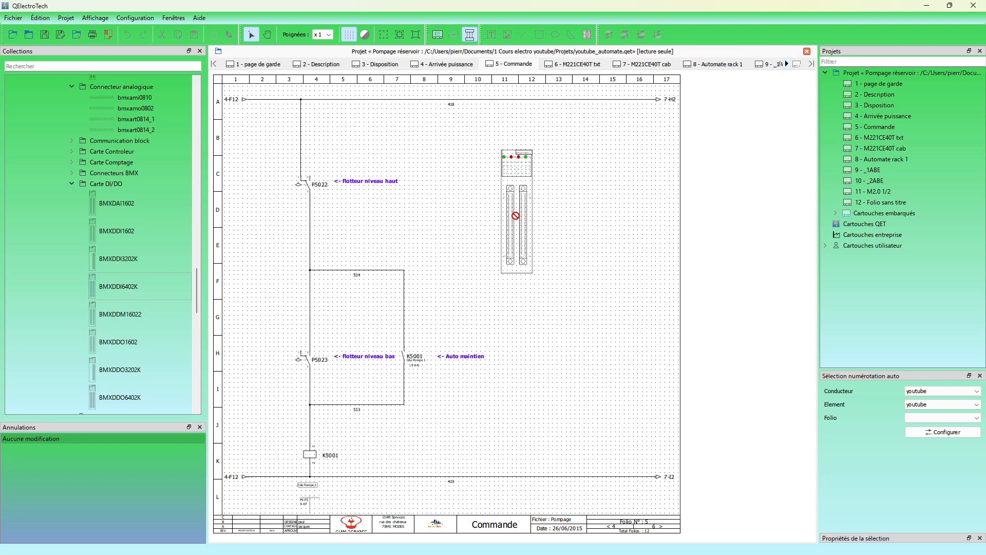
left_click_drag(516, 216, 515, 215)
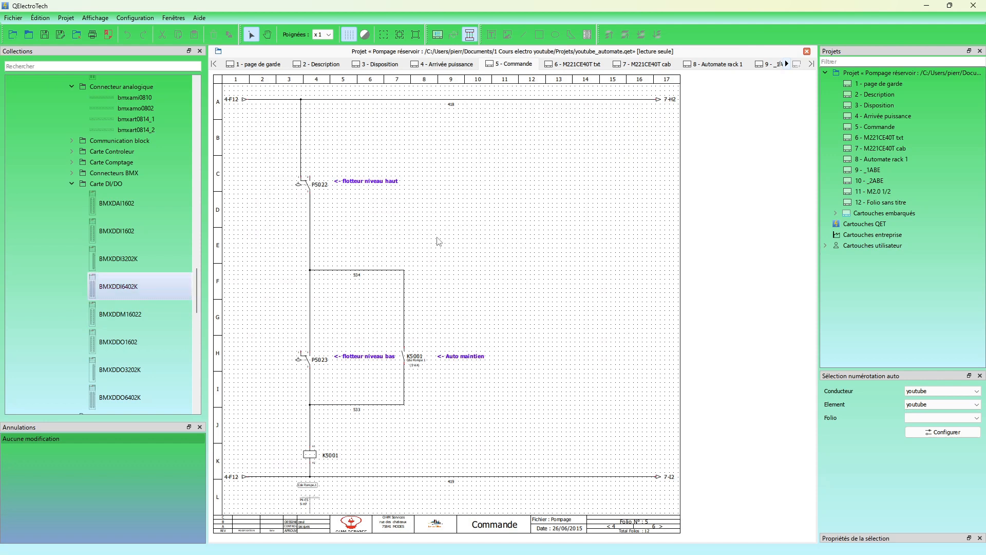
Look through the remaining DI/DO cards and the power supplies in the Modicon M340 Alimentation folder, and collapse Alimentation.
scroll(103, 327, "down", 2)
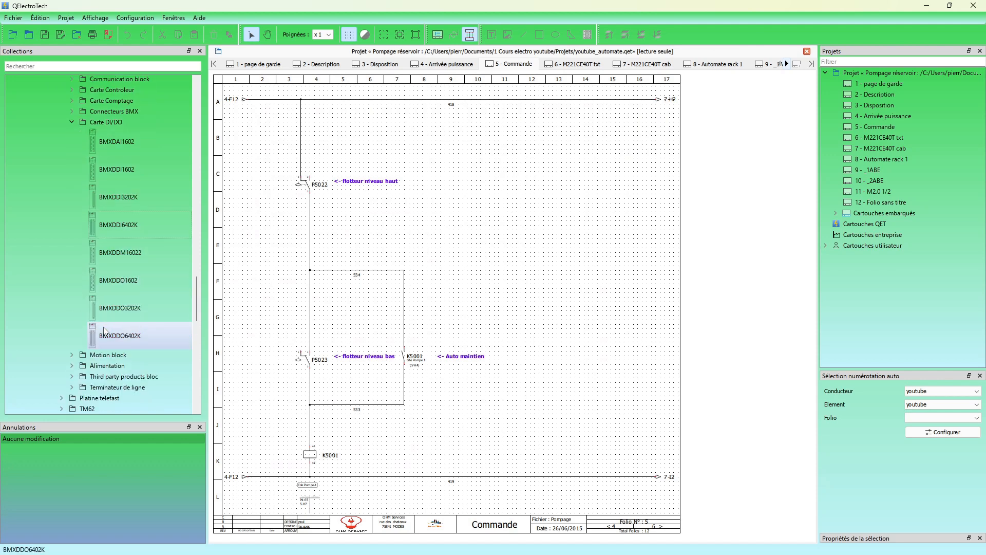
scroll(104, 330, "down", 1)
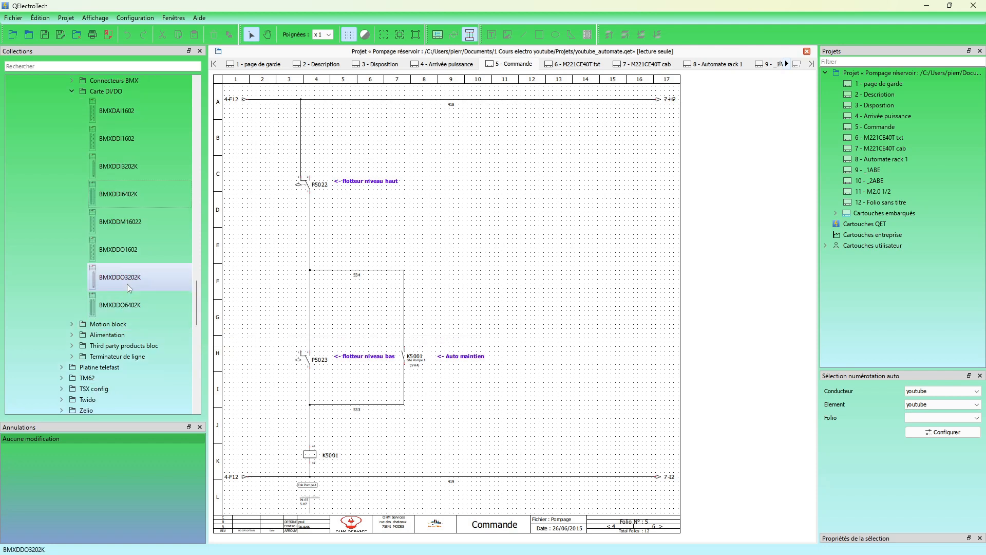
left_click(72, 335)
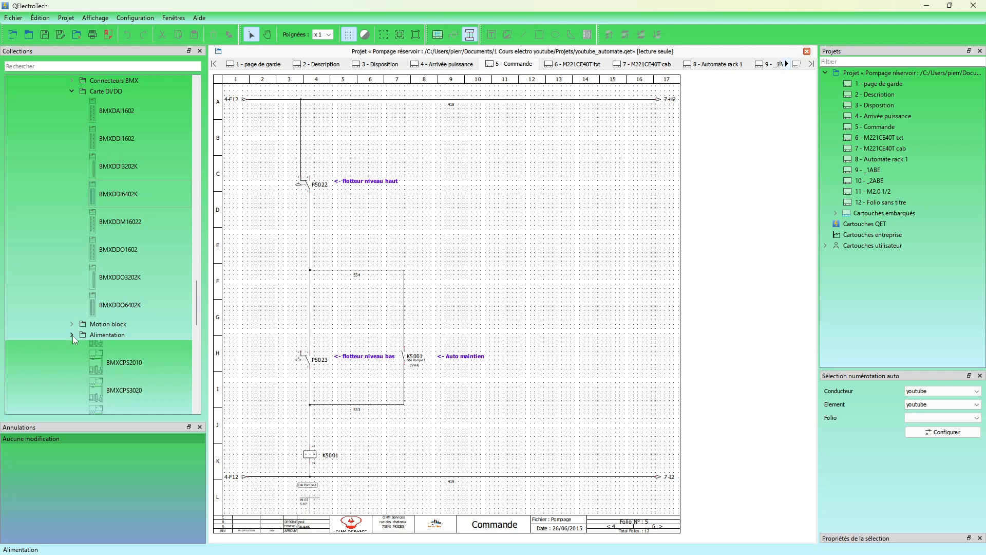
scroll(72, 335, "down", 3)
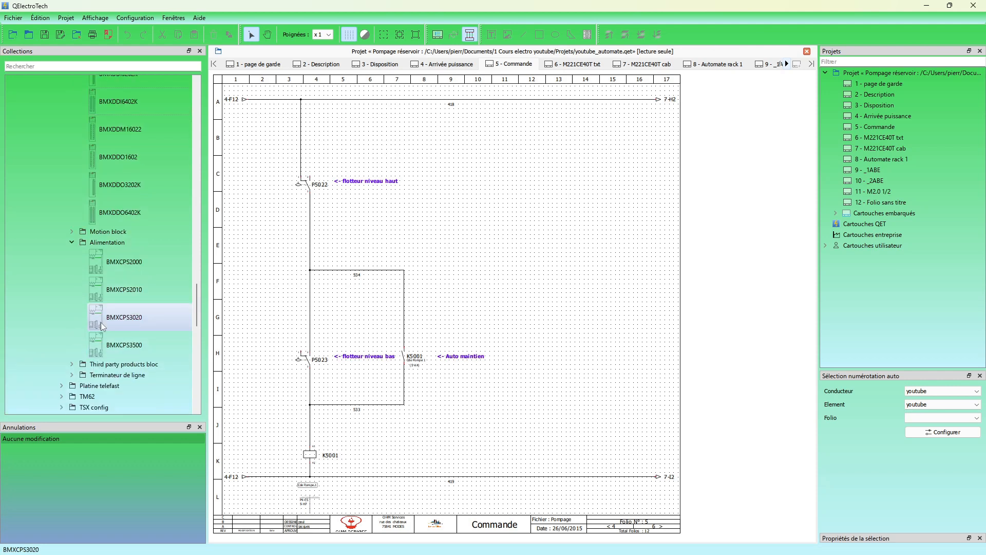
left_click(70, 242)
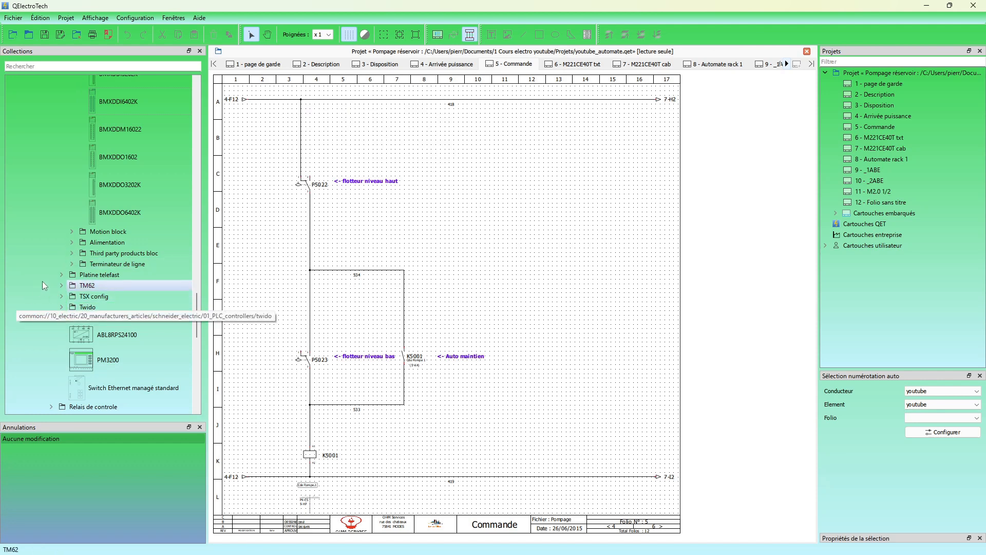
Expand Platine telefast, preview the ABE7 CPA03-1 base over the Commande folio, and return to the start of the collection tree.
left_click(62, 274)
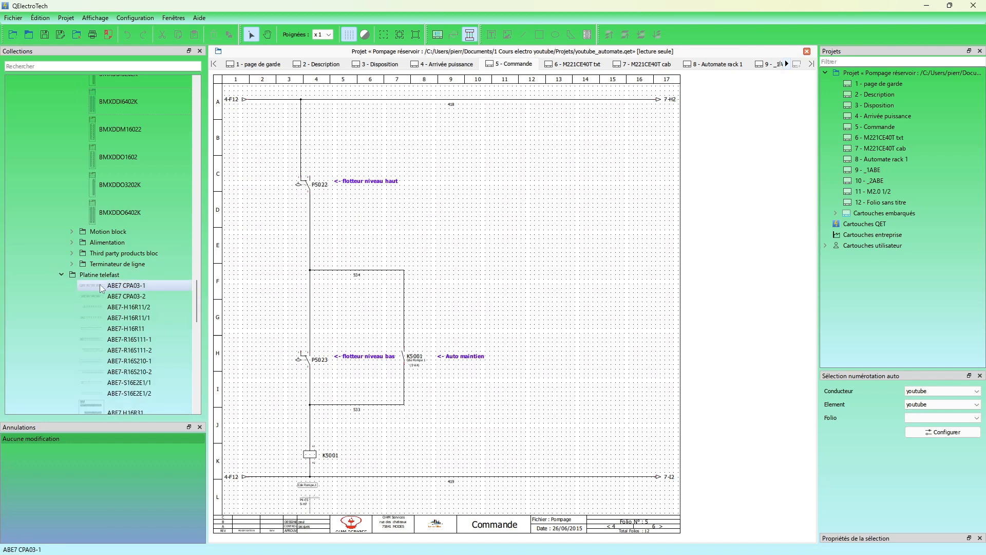
left_click_drag(100, 285, 373, 240)
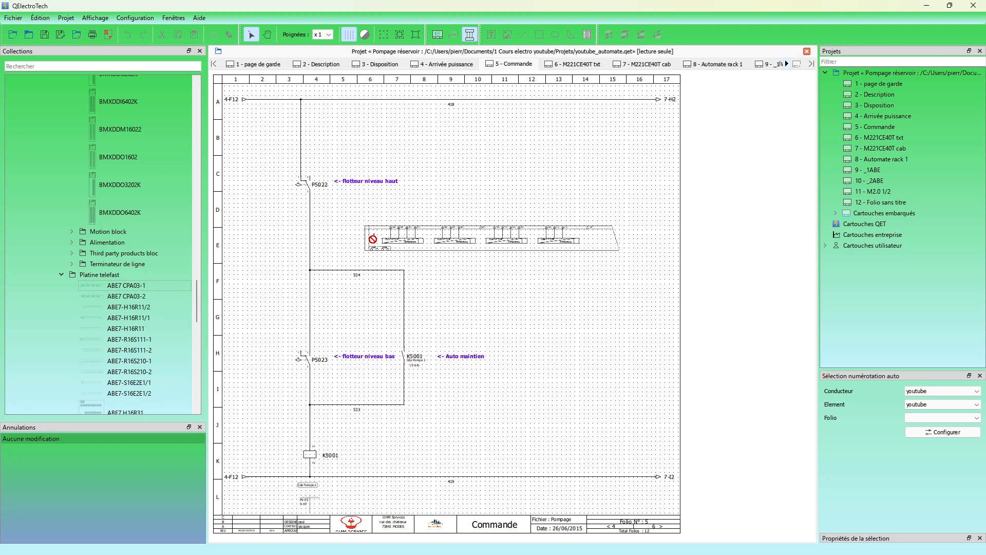
left_click_drag(372, 239, 372, 239)
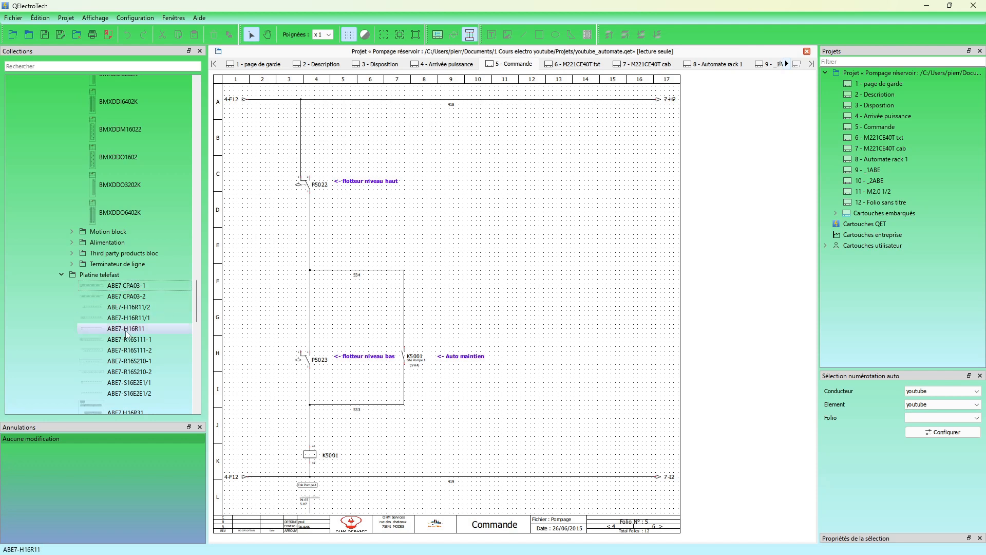
scroll(127, 334, "down", 3)
scroll(127, 332, "up", 10)
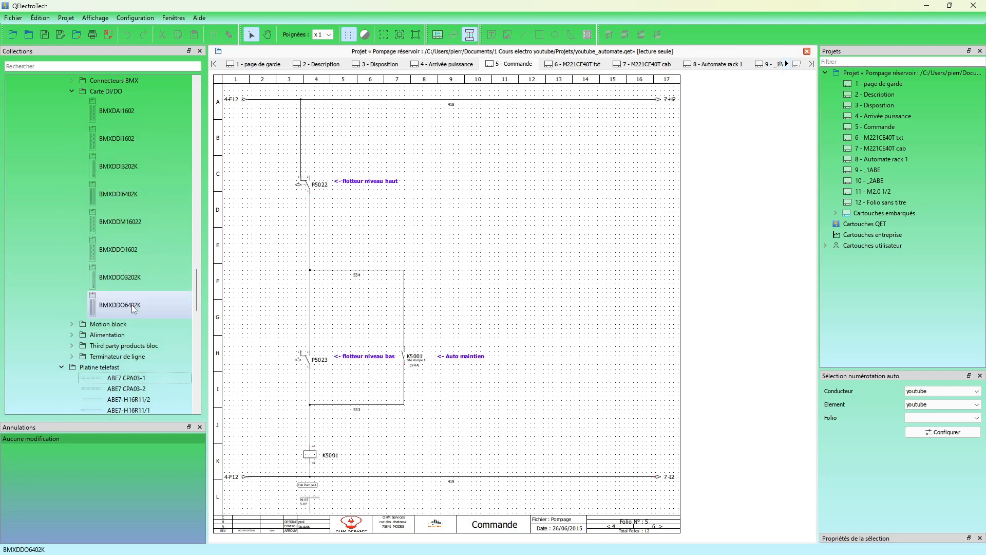
scroll(133, 308, "up", 15)
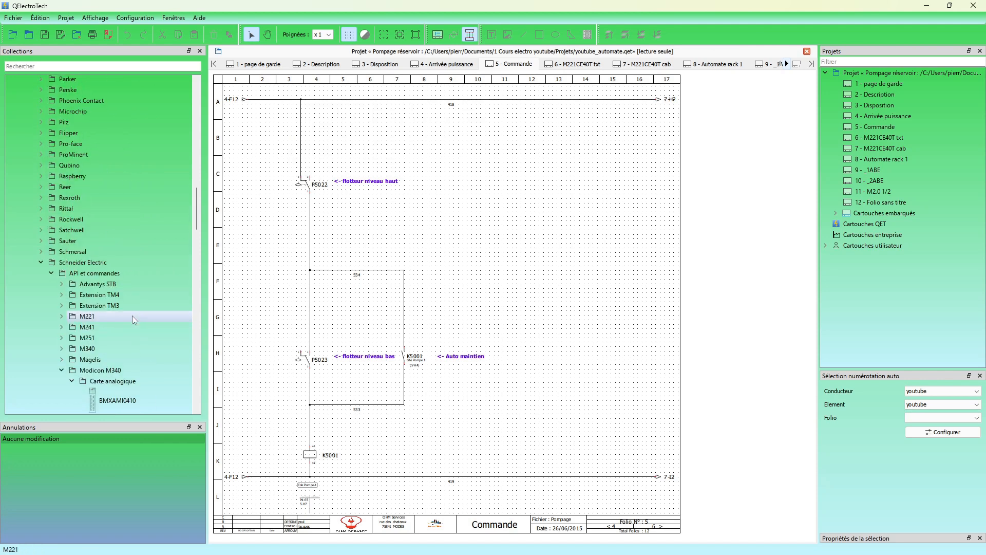
scroll(143, 304, "up", 10)
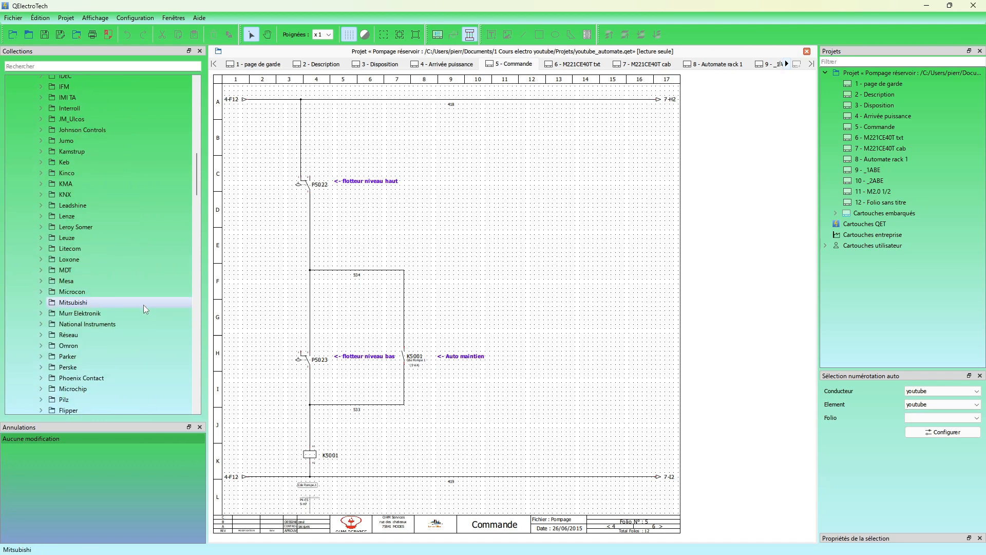
scroll(143, 304, "up", 12)
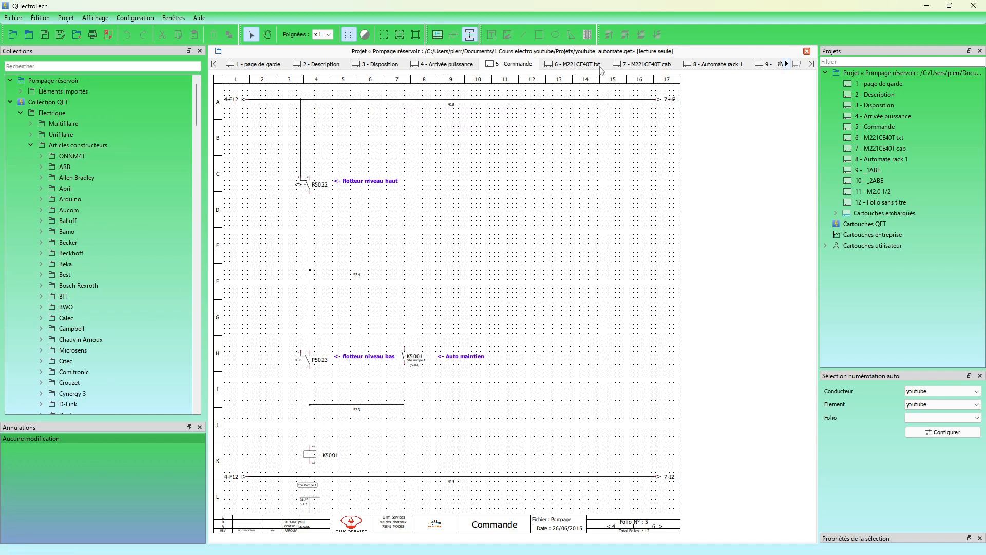
Review the M221CE40T txt and M221CE40T cab folios with their I/O addresses, and switch to the pompage section in EcoStruxure Control Expert.
left_click(573, 65)
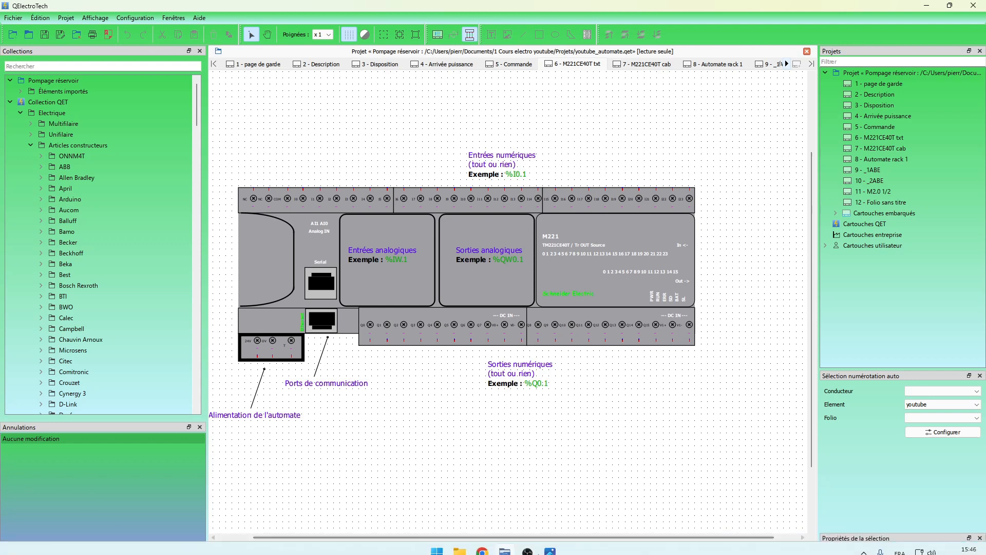
left_click(527, 544)
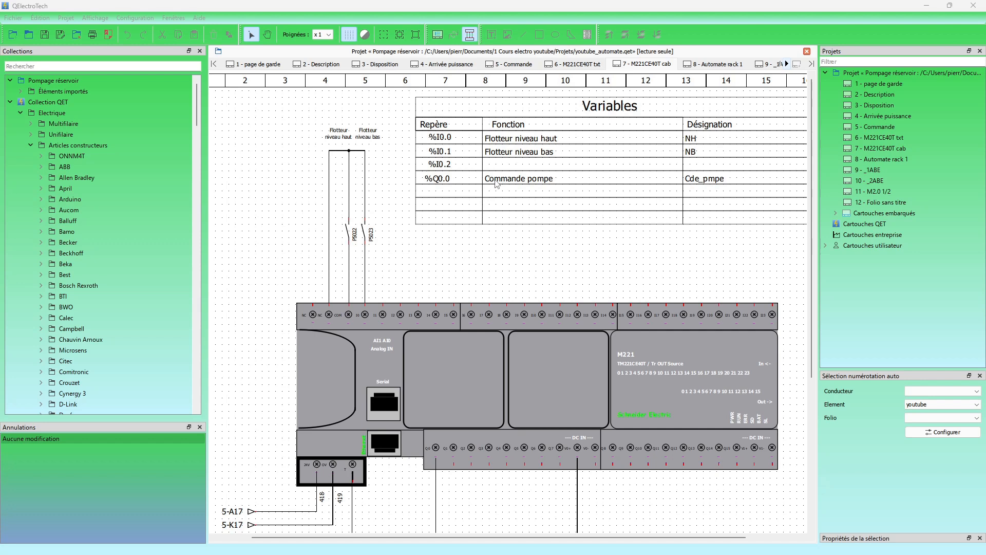
left_click(928, 6)
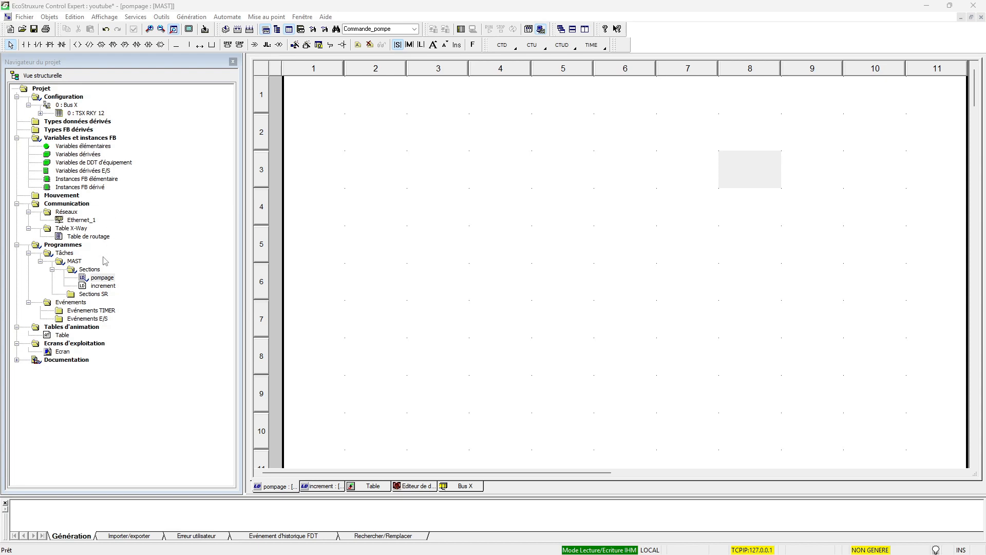
Show the languages available for a new section under MAST, and close the dialog without creating one.
right_click(95, 270)
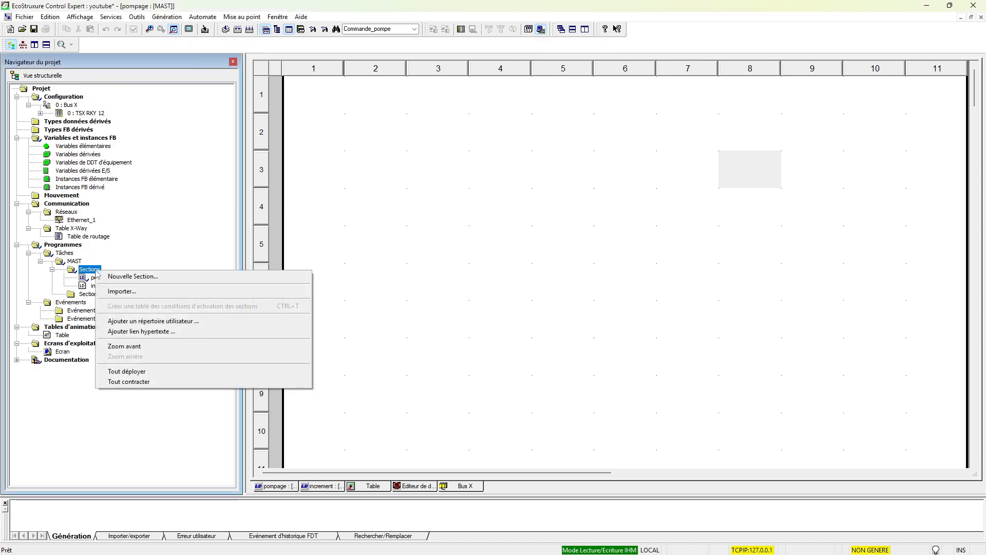
left_click(130, 277)
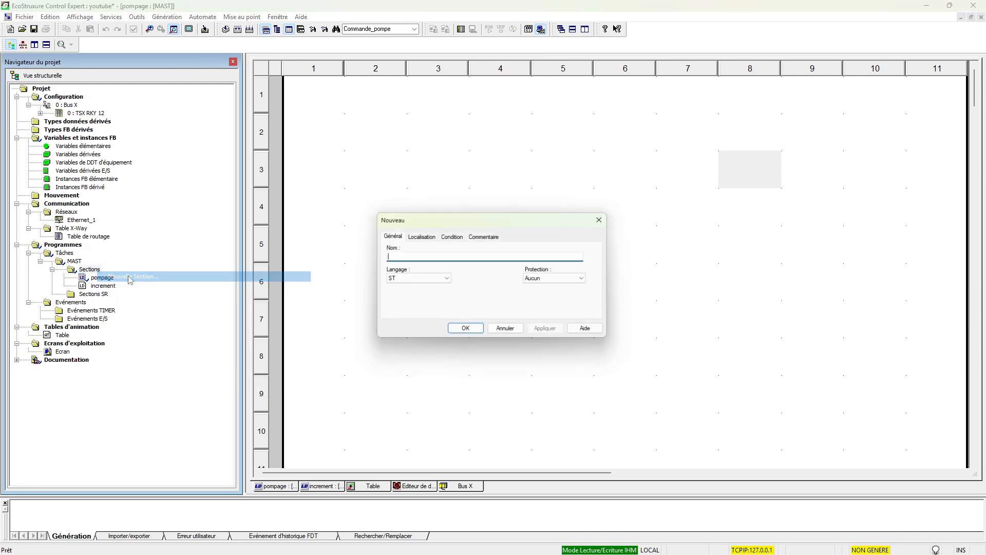
left_click(437, 279)
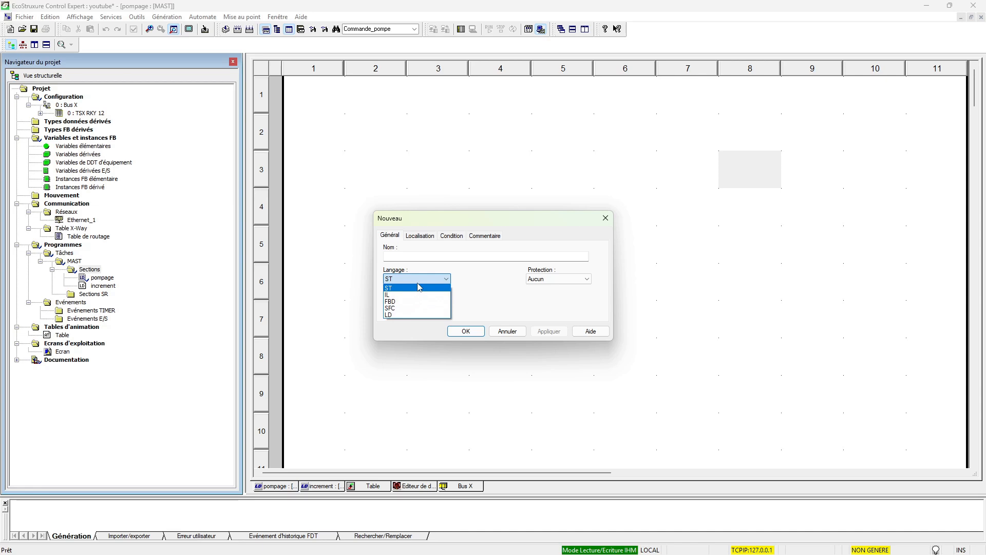
left_click(498, 332)
left_click(498, 333)
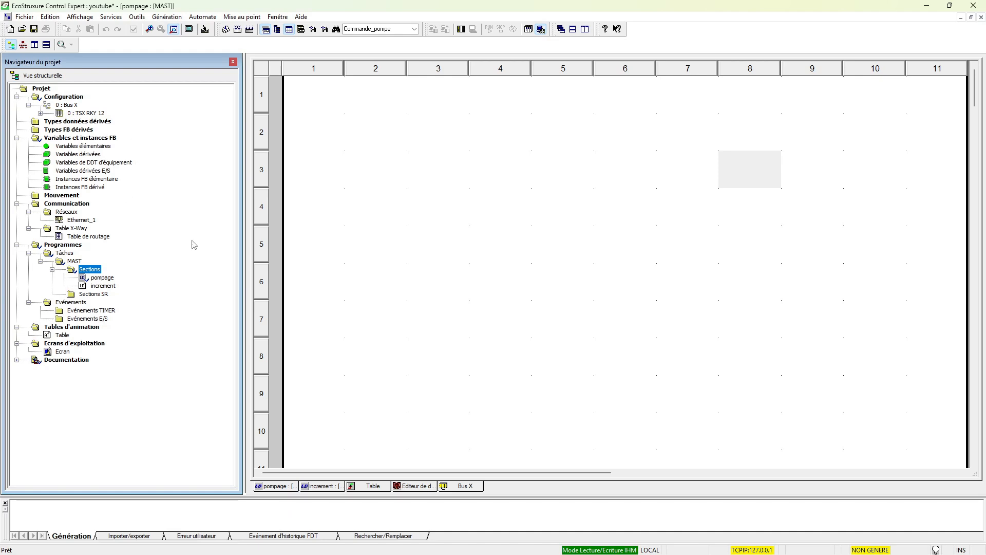
Review the project variables in the animation table and return to the pompage section.
left_click(286, 485)
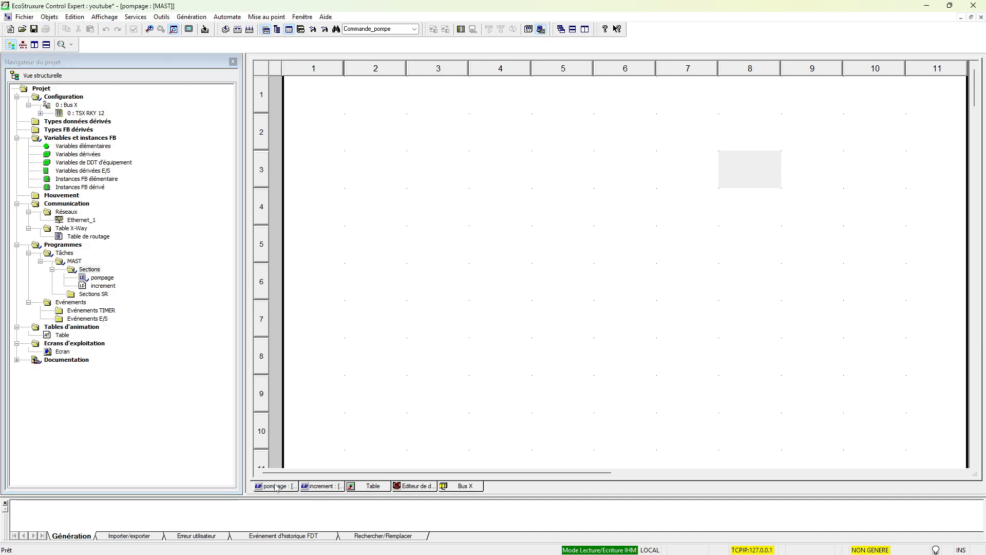
left_click(377, 487)
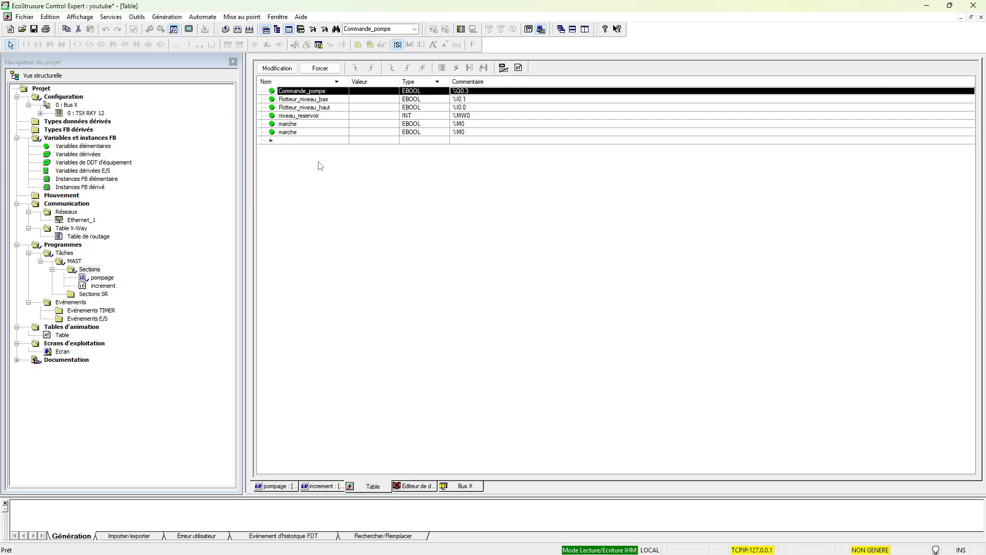
left_click(285, 491)
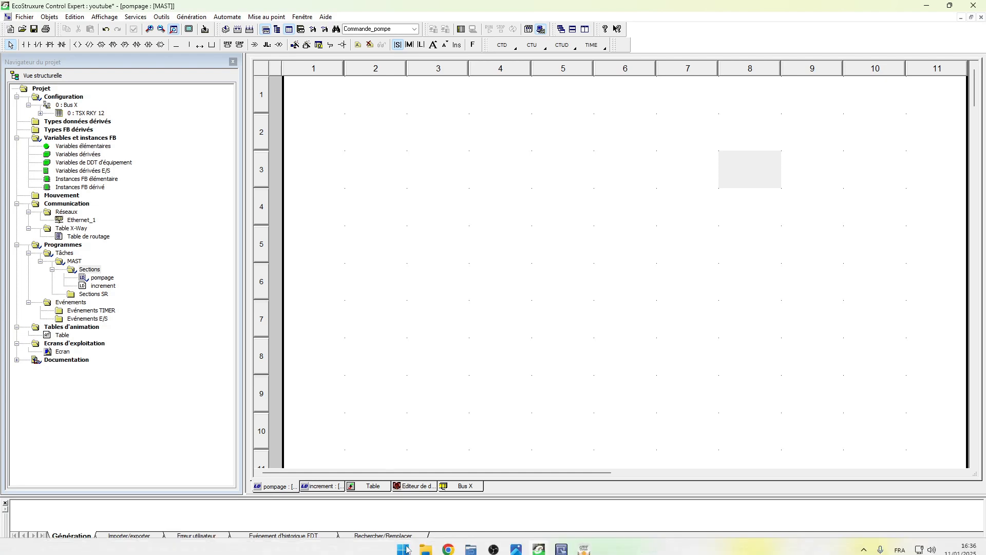
Switch to QElectroTech, review the pump control circuit on the Commande folio, and return to the pompage section in Control Expert.
mouse_move(476, 549)
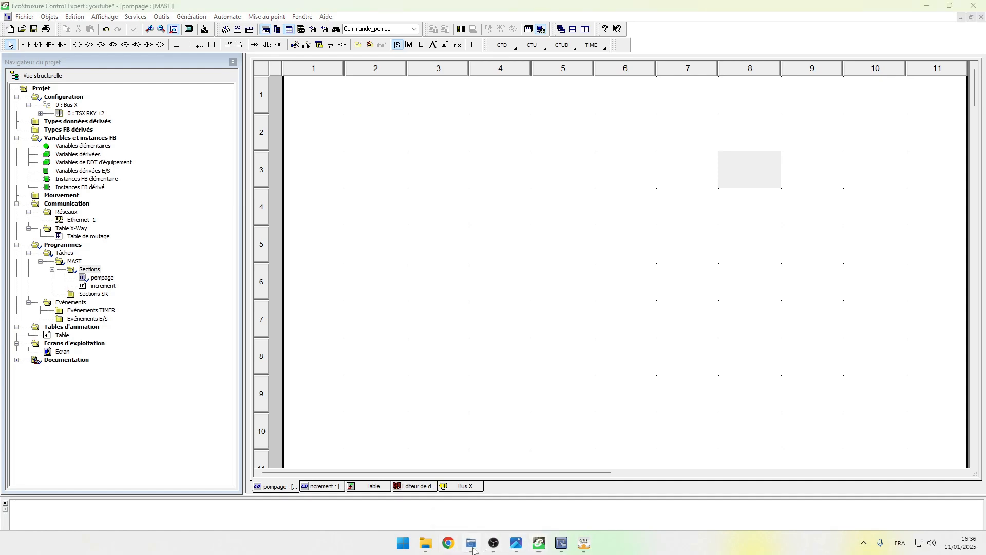
left_click(474, 549)
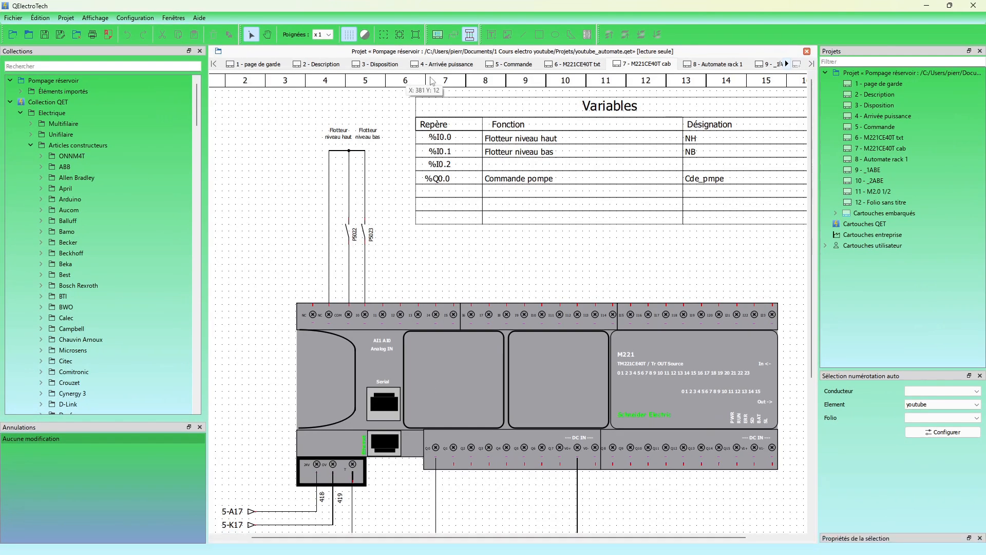
left_click(507, 64)
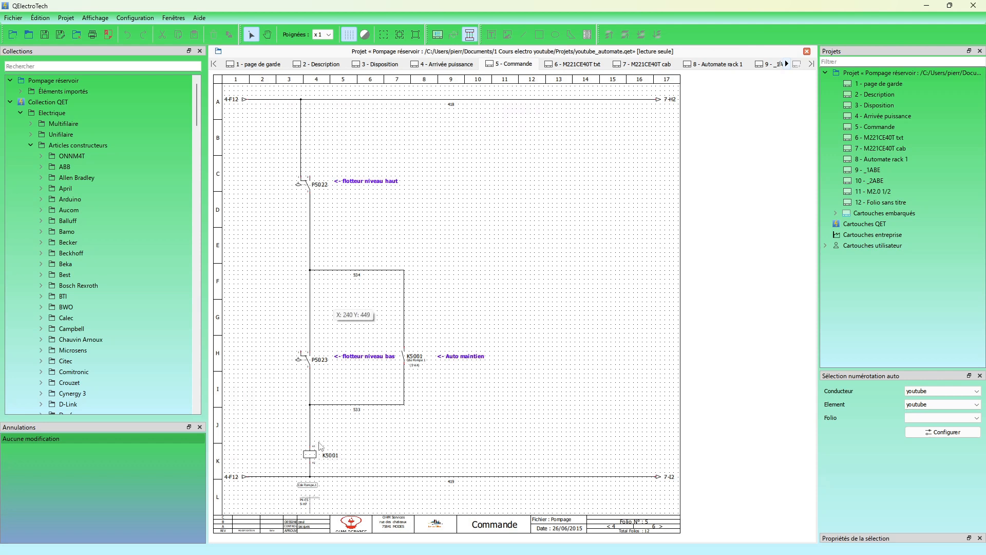
left_click(927, 6)
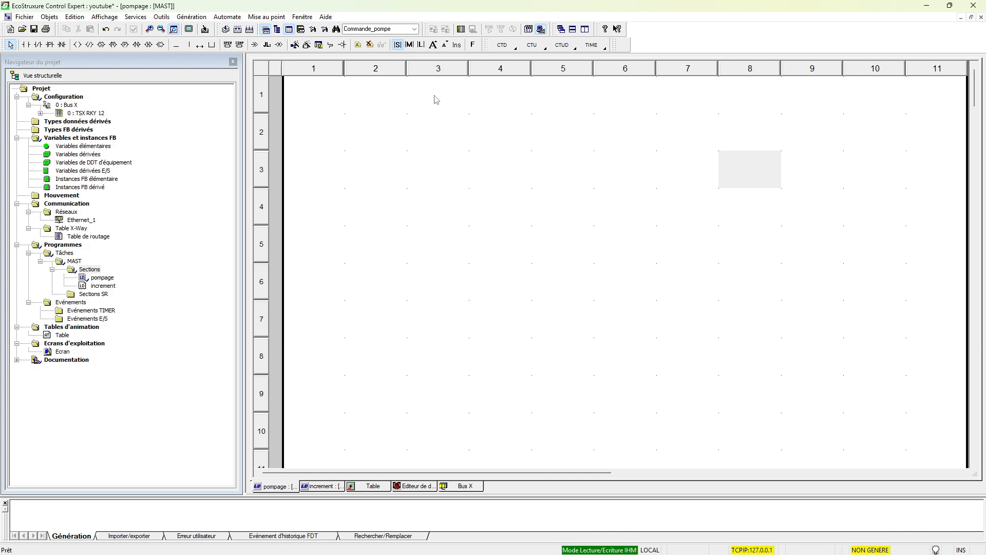
Place a normally open contact in row 1, column 1 and assign the variable Flotteur_niveau_haut to it.
left_click(25, 46)
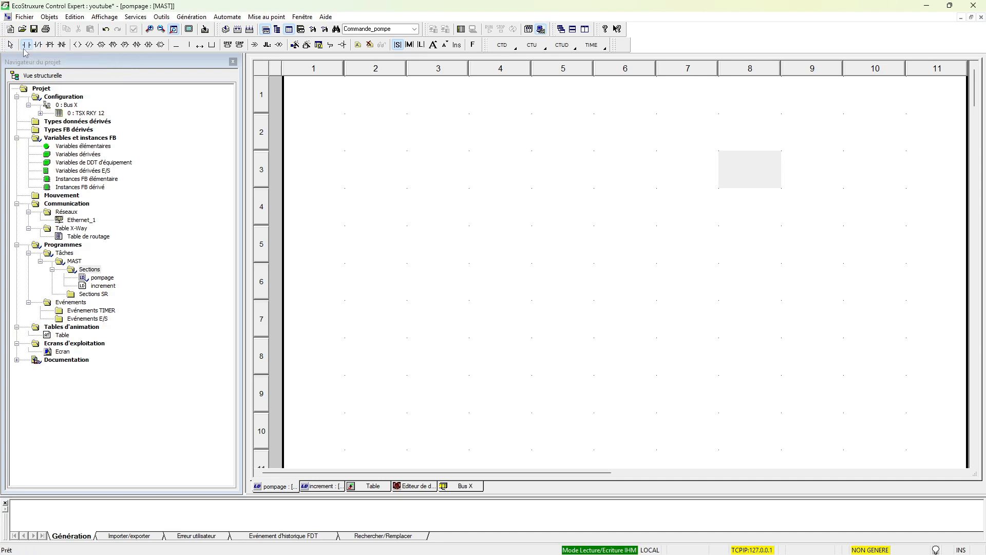
left_click(315, 100)
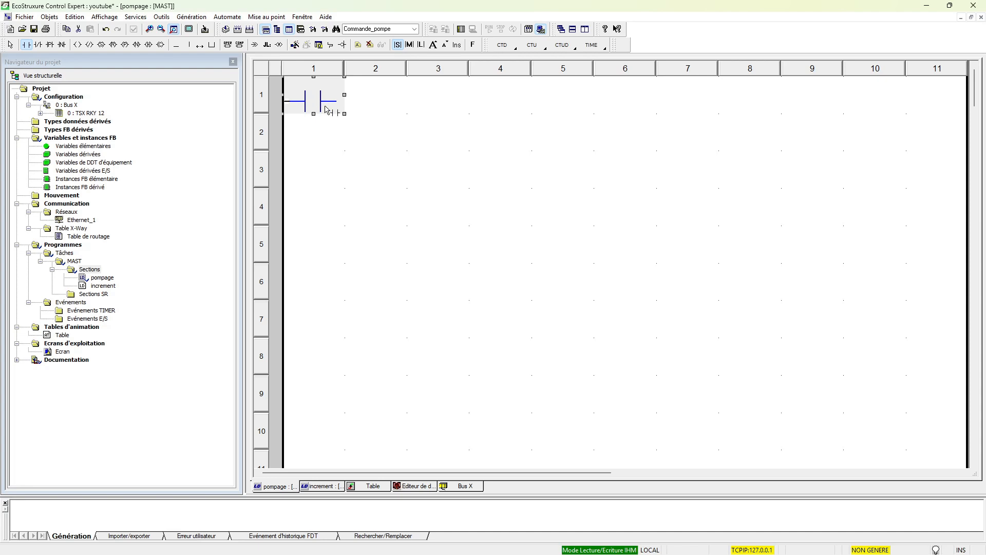
key("Escape")
double_click(323, 106)
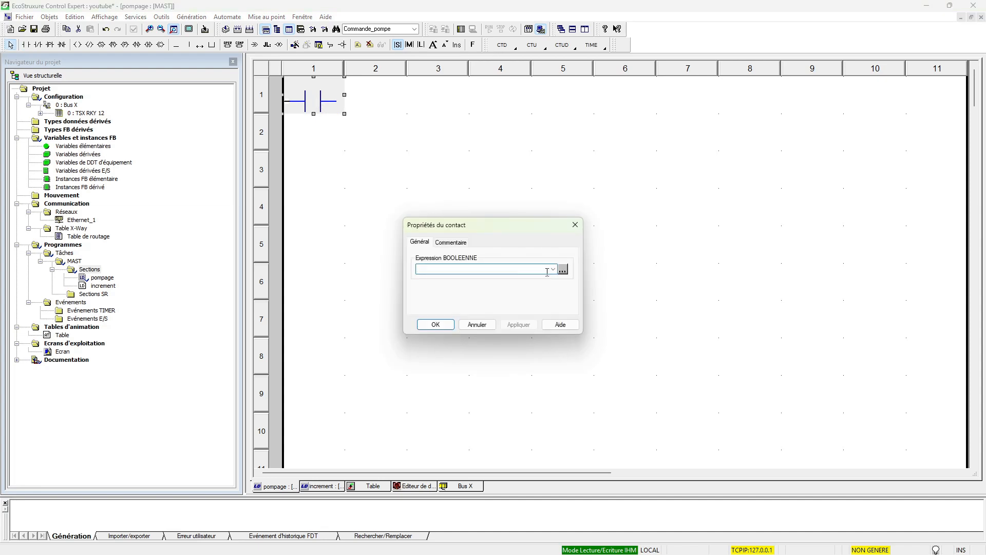
left_click(563, 270)
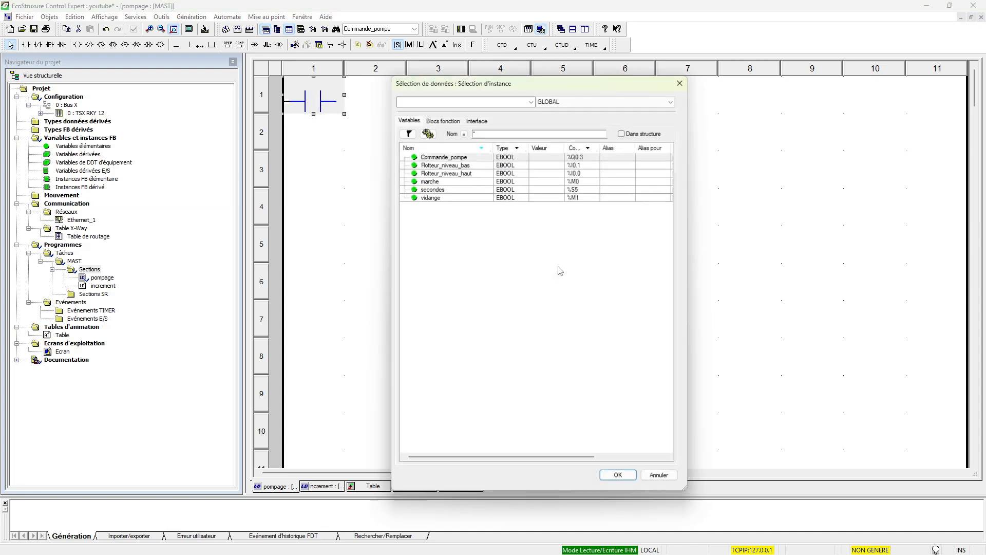
left_click(454, 171)
left_click(620, 477)
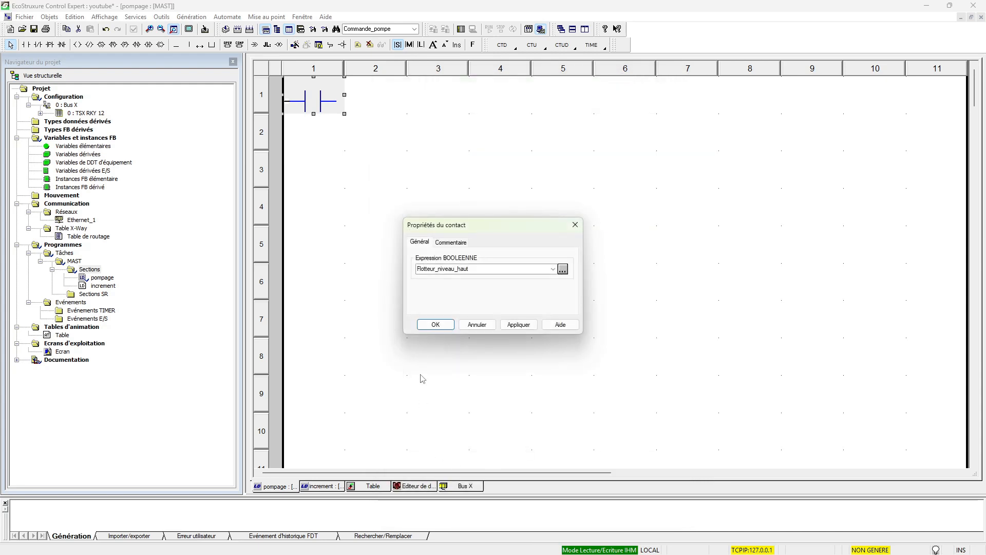
left_click(440, 324)
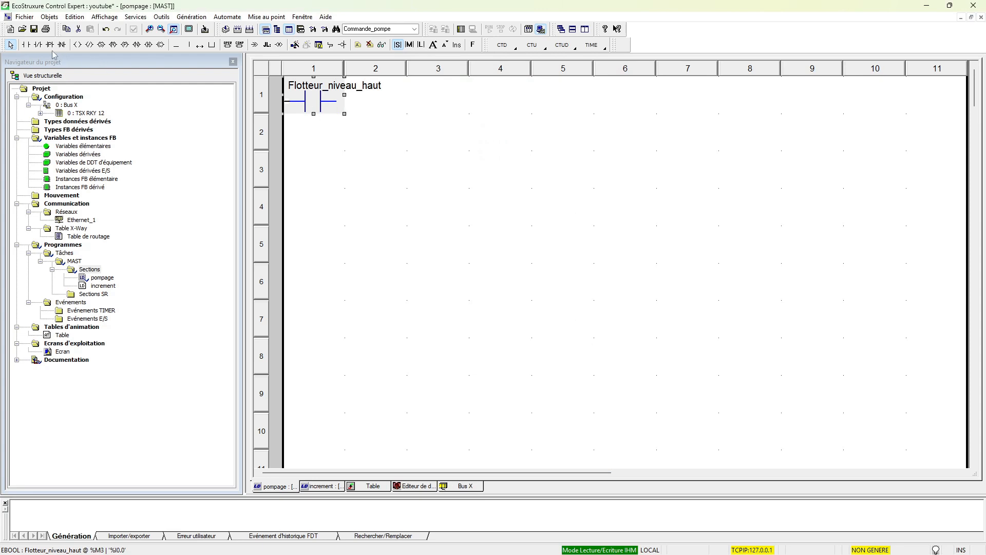
Place a normally open contact in row 1, column 5 and assign the variable Flotteur_niveau_bas to it.
left_click(27, 45)
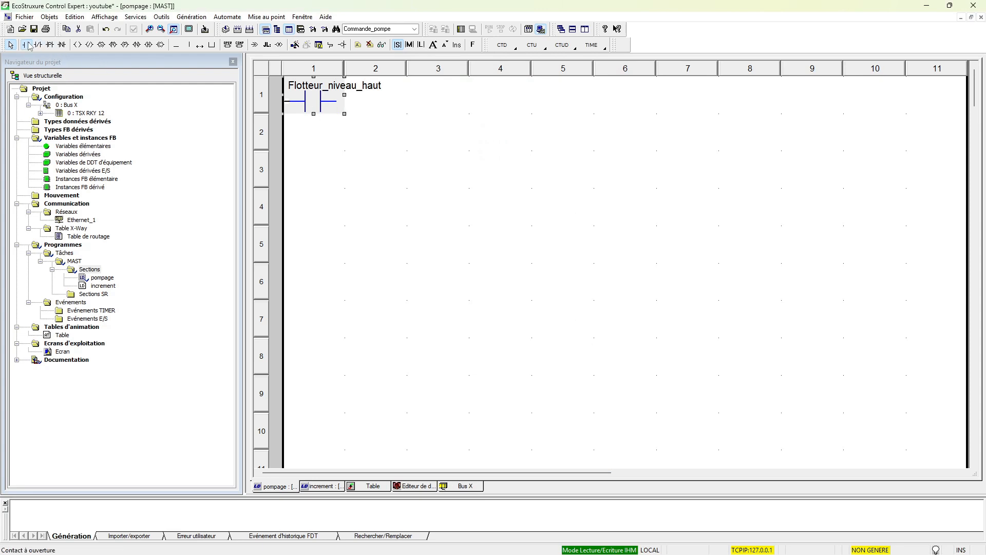
left_click(572, 105)
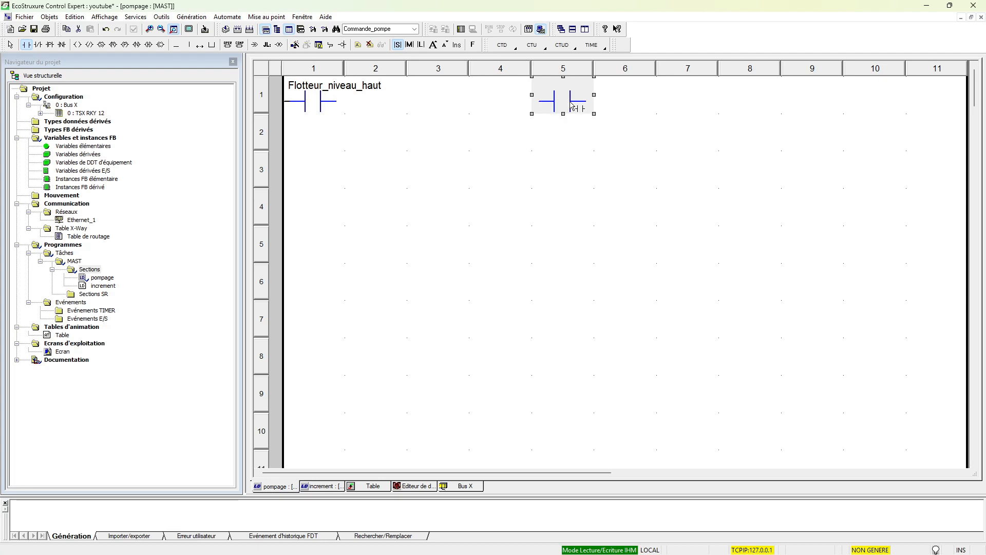
key("Escape")
double_click(572, 106)
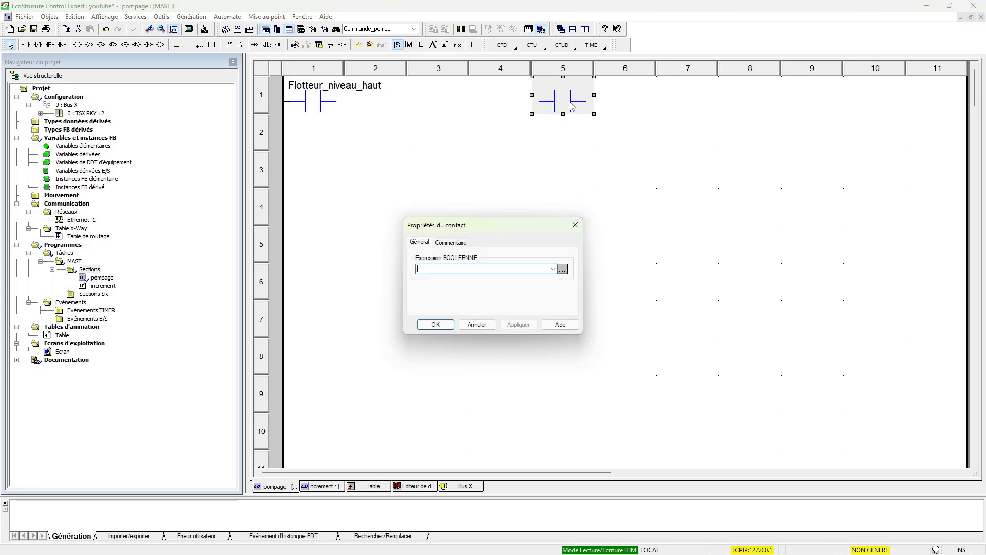
left_click(563, 269)
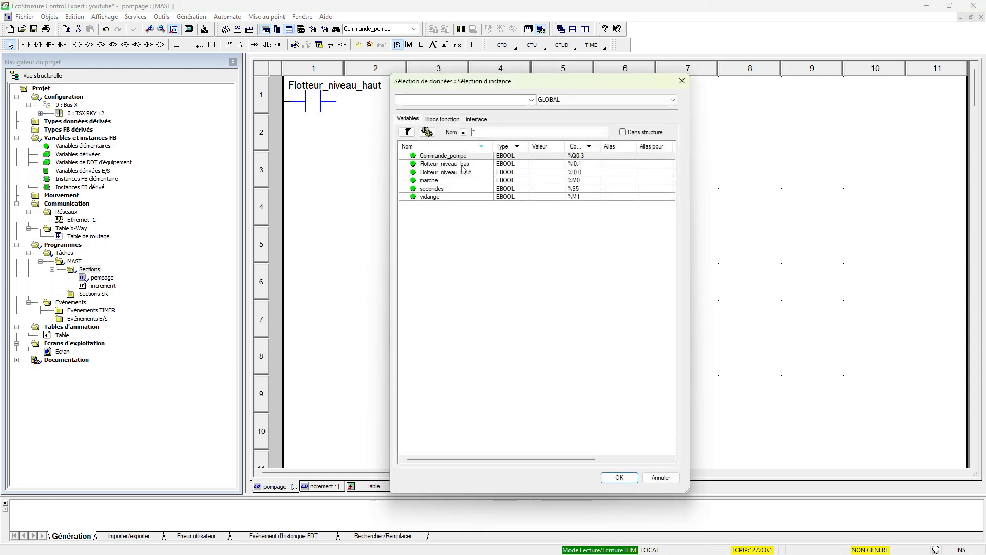
double_click(461, 164)
left_click(436, 321)
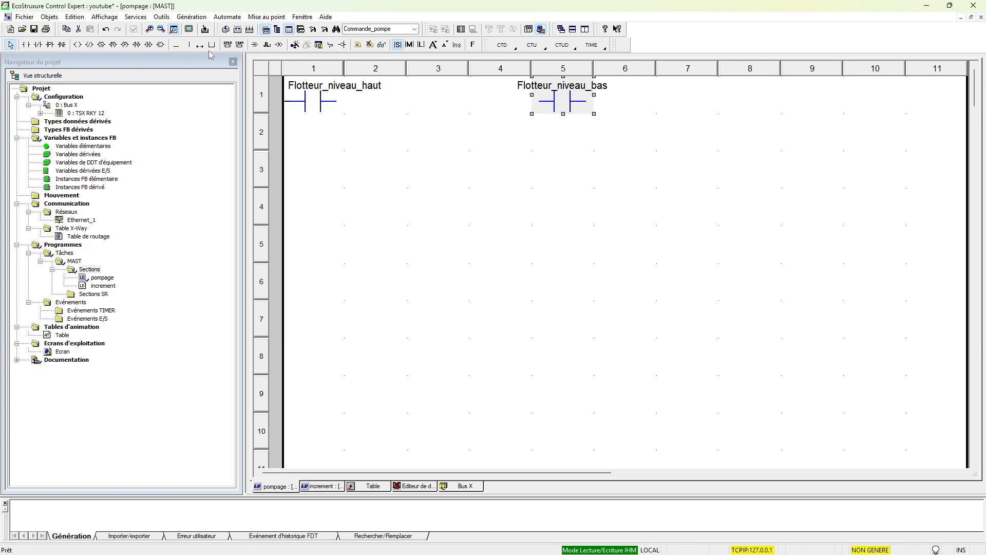
Place a coil at the end of row 1 in column 11 and assign the variable Commande_pompe to it.
left_click(78, 46)
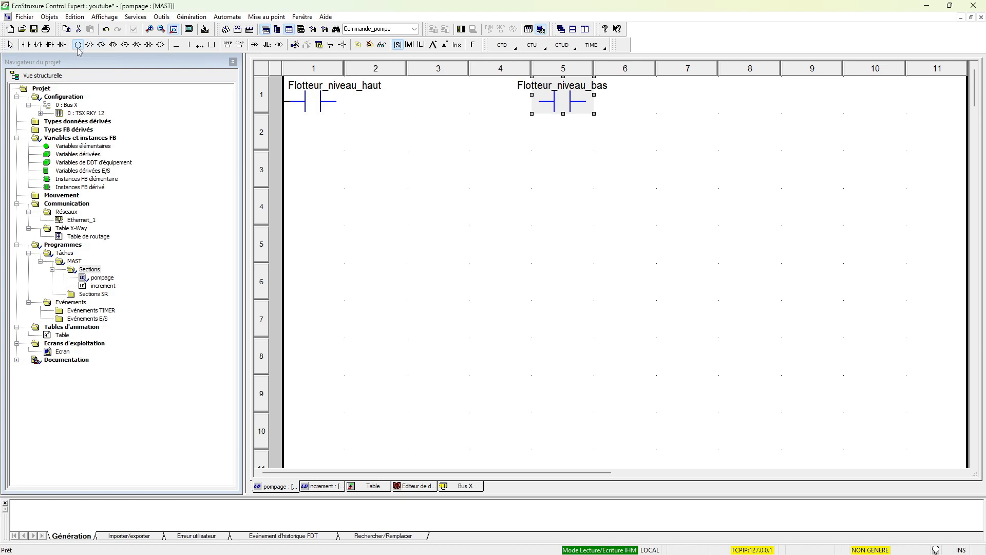
left_click(932, 103)
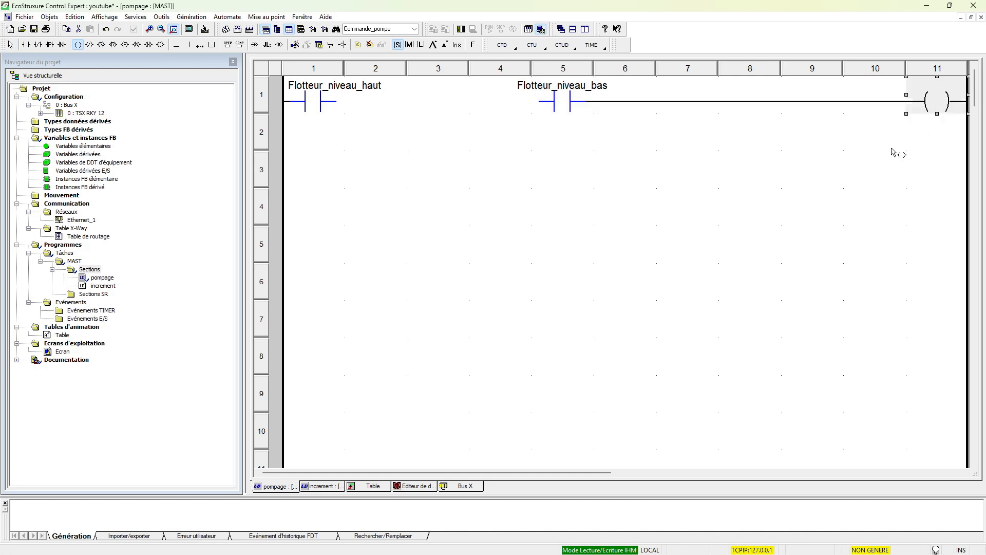
key("Escape")
double_click(928, 106)
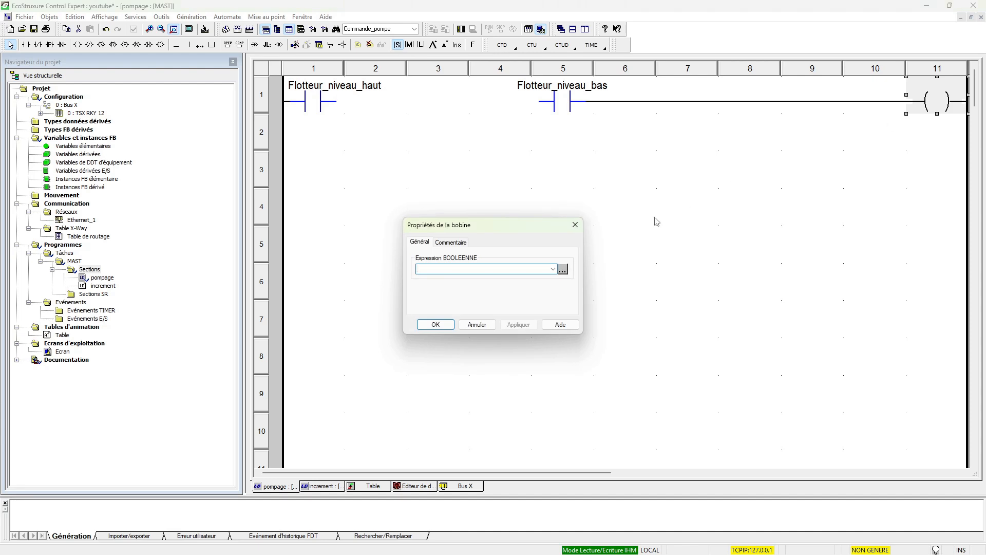
left_click(562, 269)
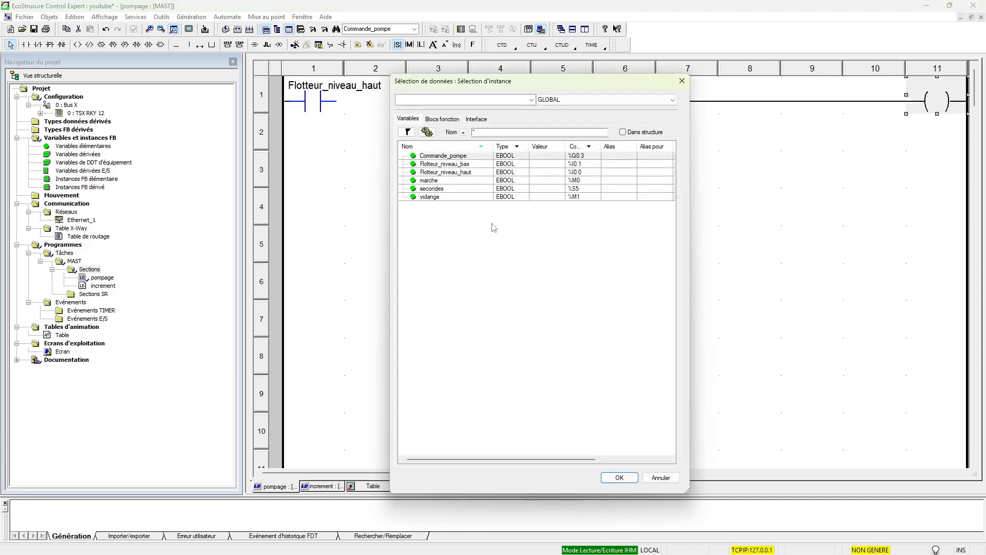
double_click(469, 156)
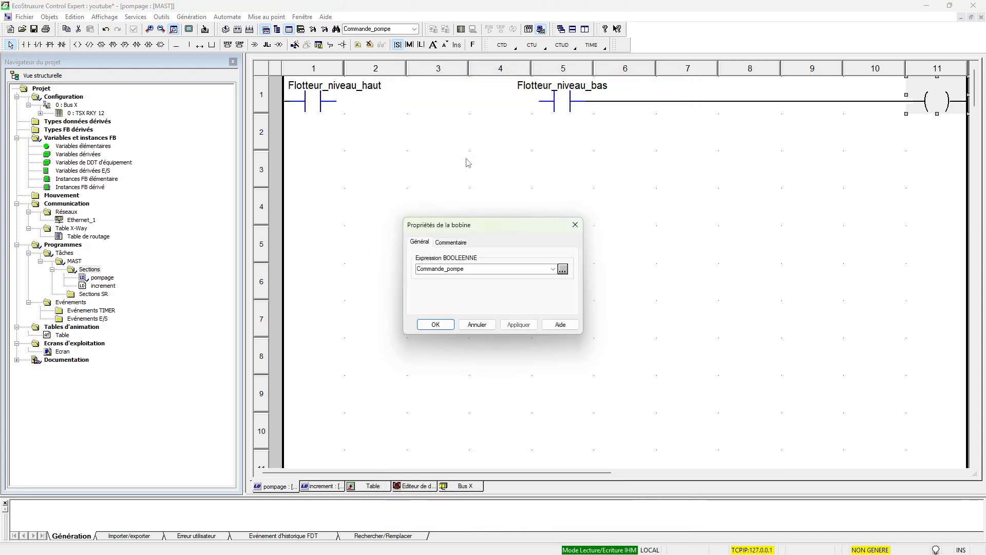
left_click(432, 325)
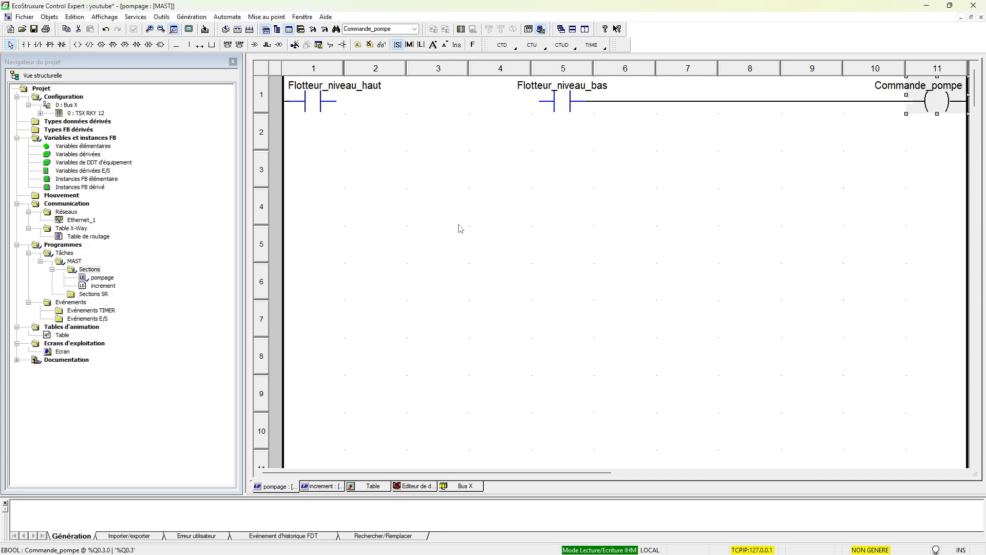
Connect the Flotteur_niveau_haut contact to the Flotteur_niveau_bas contact with horizontal links across columns 2 to 4 of row 1.
left_click(176, 46)
left_click(360, 99)
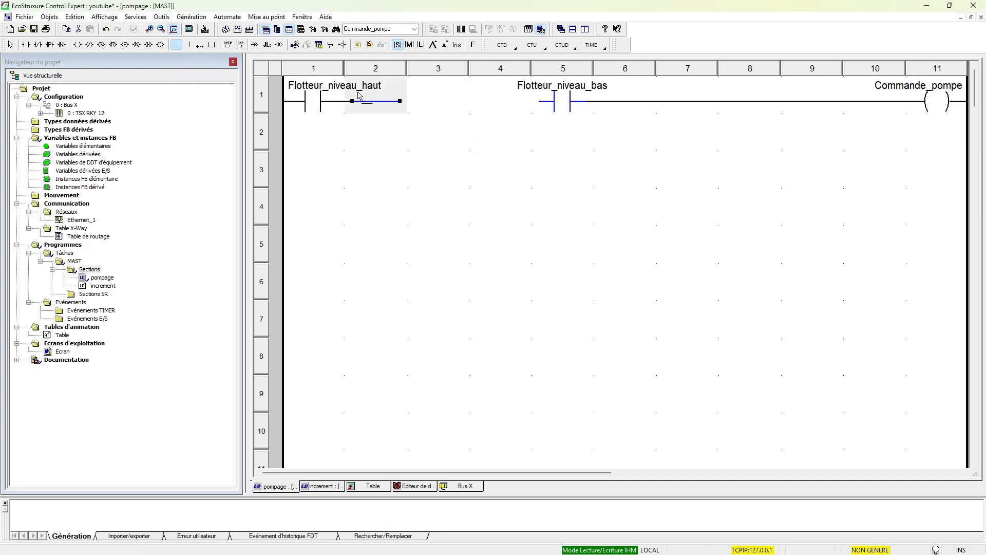
left_click(431, 95)
left_click(488, 97)
key("Escape")
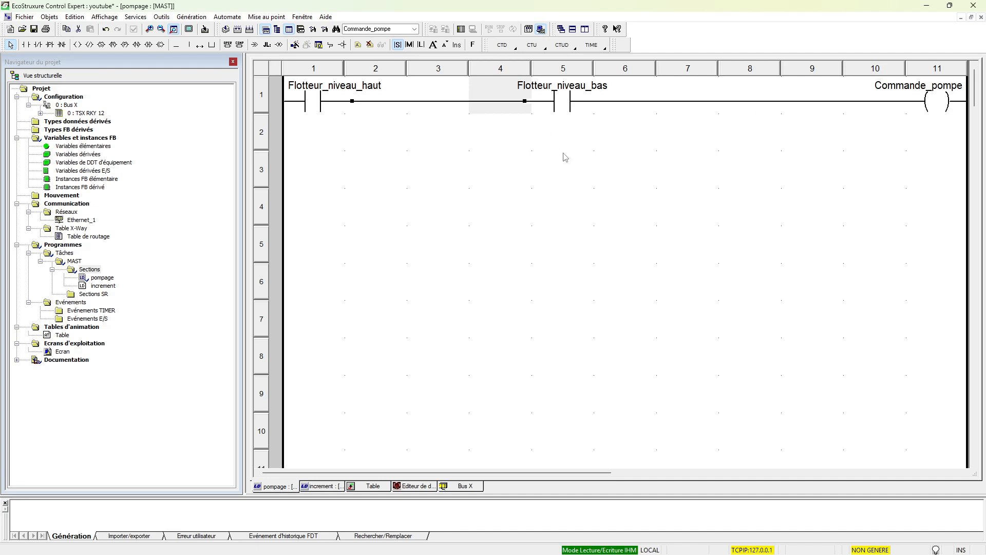
Place a normally open contact in row 3, column 5 and wire it in parallel with the Flotteur_niveau_bas contact using vertical links.
left_click(26, 44)
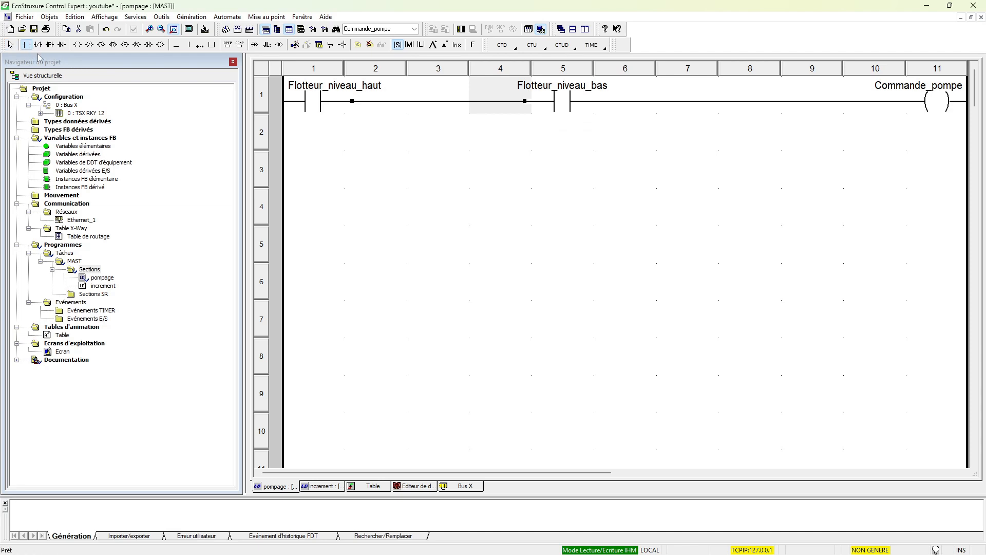
left_click(559, 165)
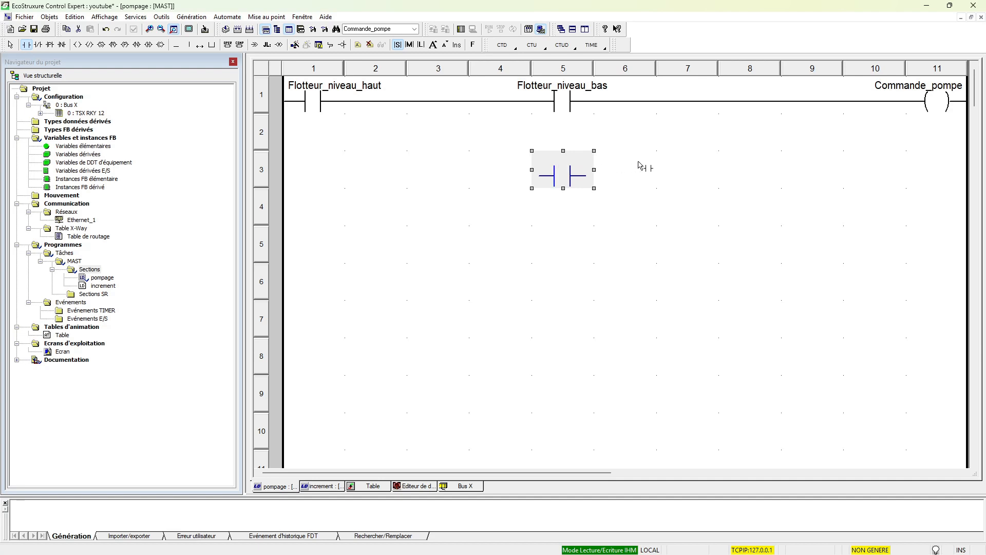
left_click(189, 44)
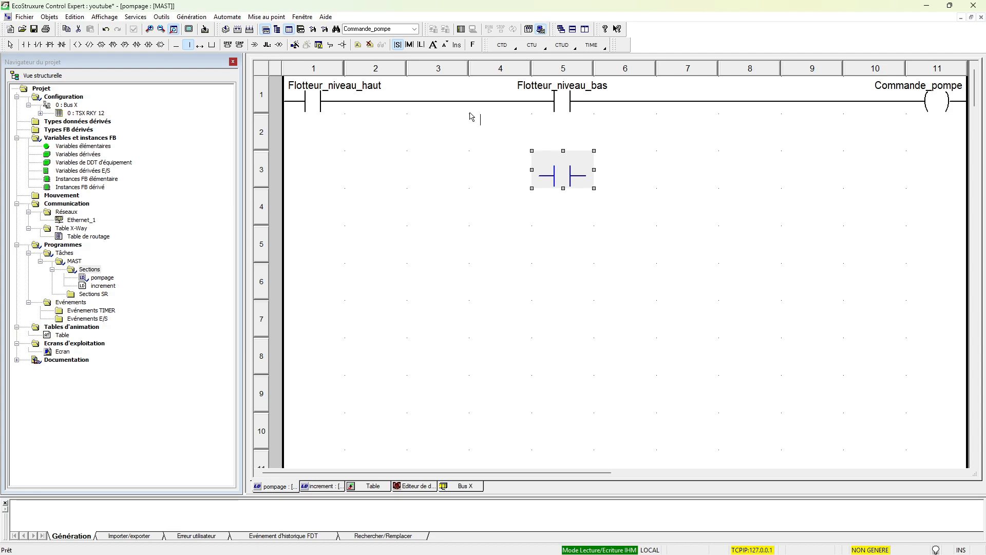
left_click(471, 116)
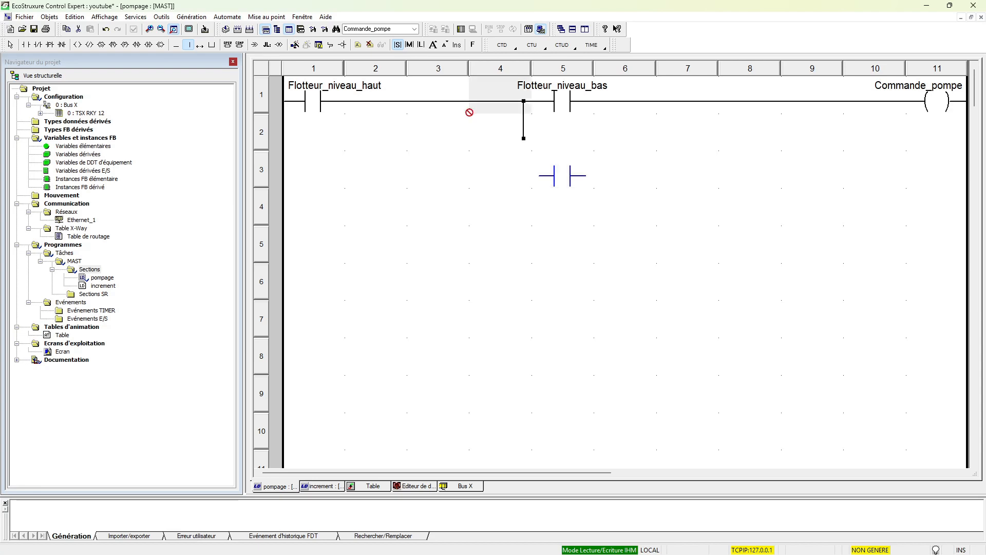
left_click(504, 157)
left_click(517, 149)
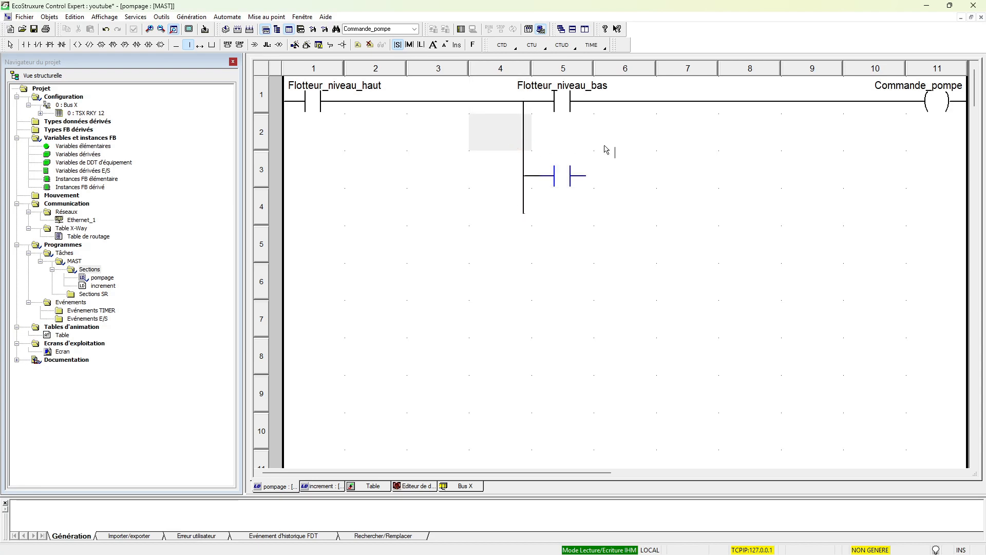
left_click(576, 146)
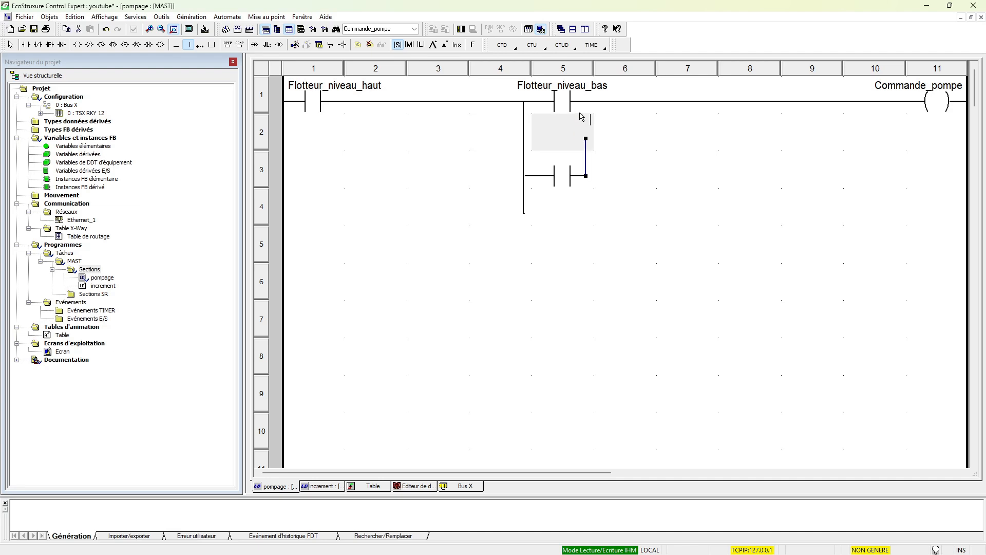
left_click(581, 109)
Delete the surplus vertical link that extends below row 3 in column 4.
left_click(12, 46)
left_click(524, 199)
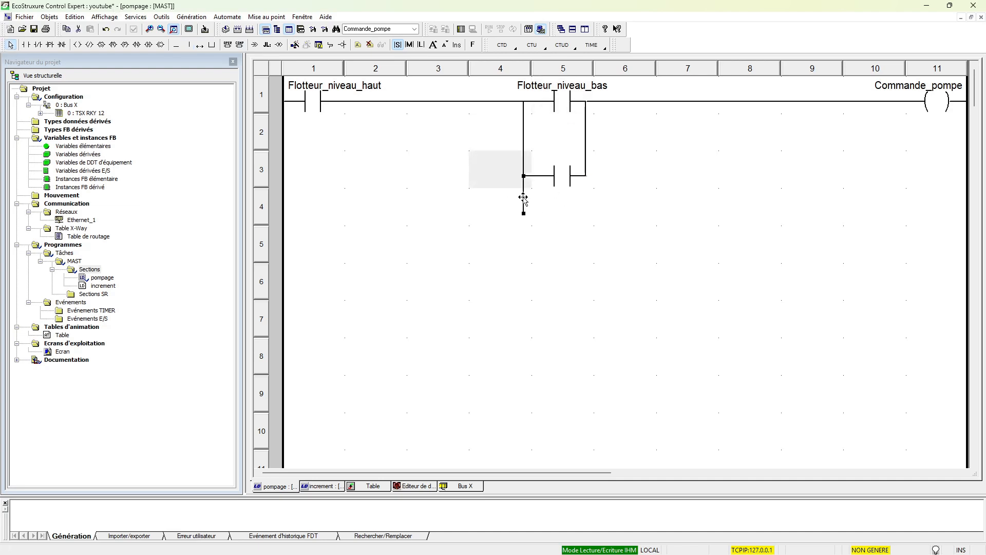
key("Delete")
Assign the variable Commande_pompe to the parallel contact in row 3, column 5.
double_click(556, 182)
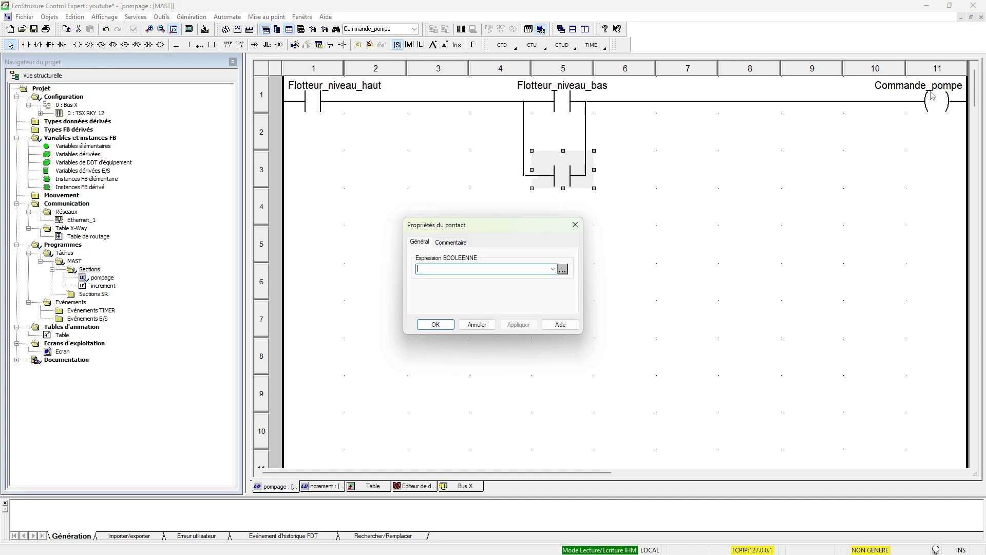
left_click(566, 270)
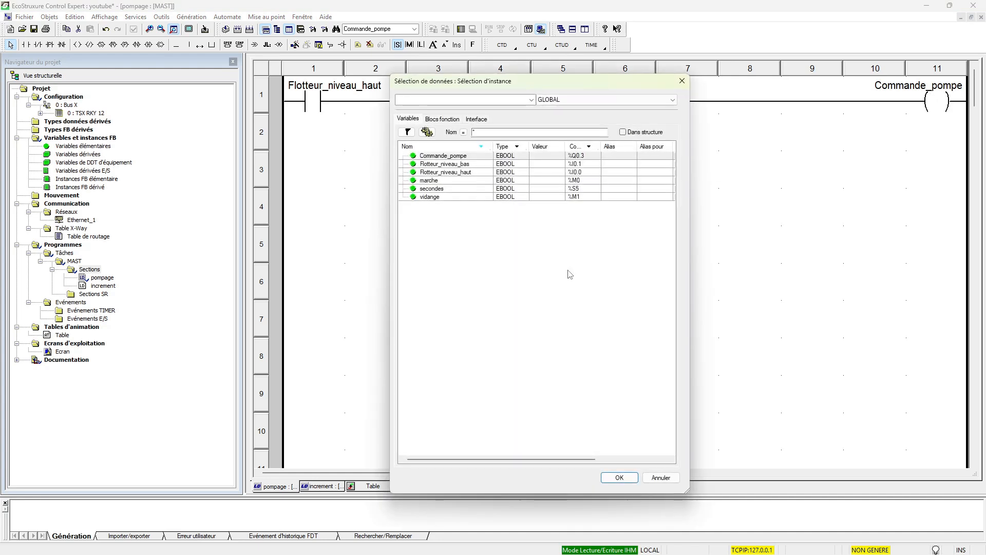
double_click(466, 157)
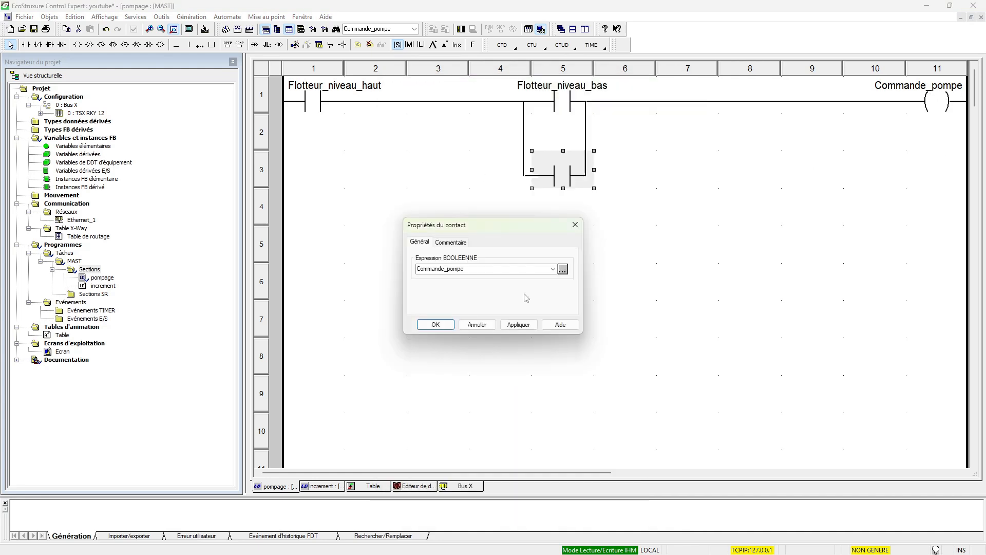
left_click(435, 325)
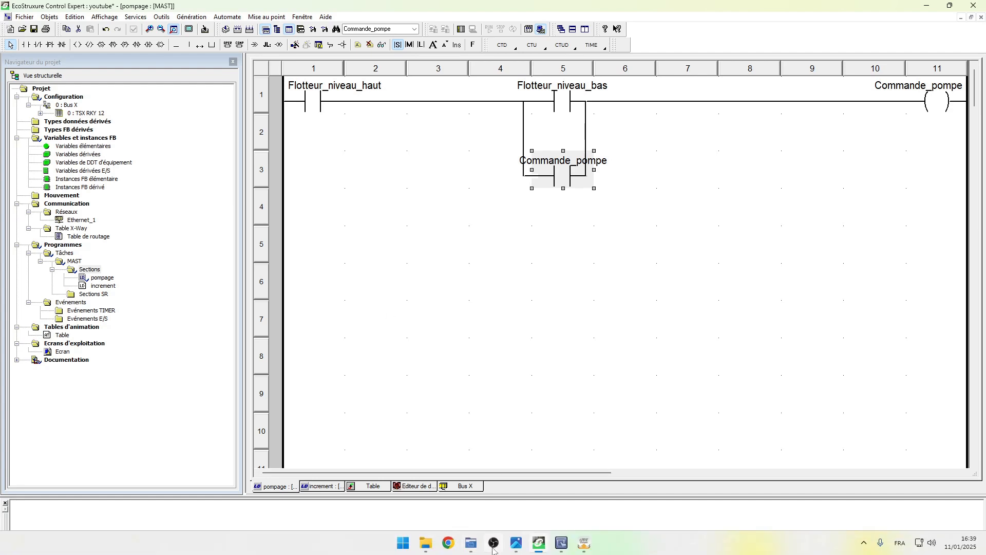
Switch to QElectroTech to compare the rung with the self-holding circuit on the Commande folio, and return to the pompage section.
left_click(494, 549)
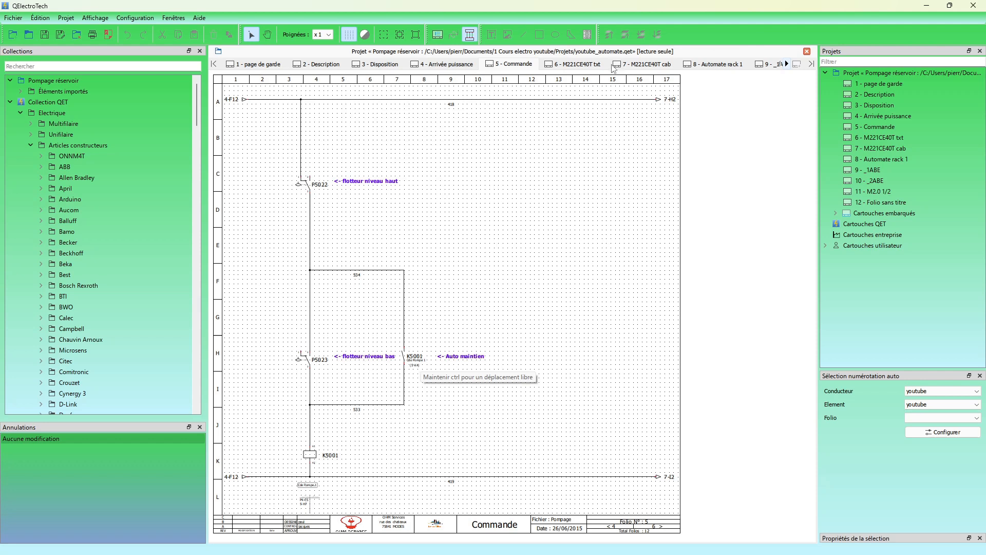
left_click(926, 7)
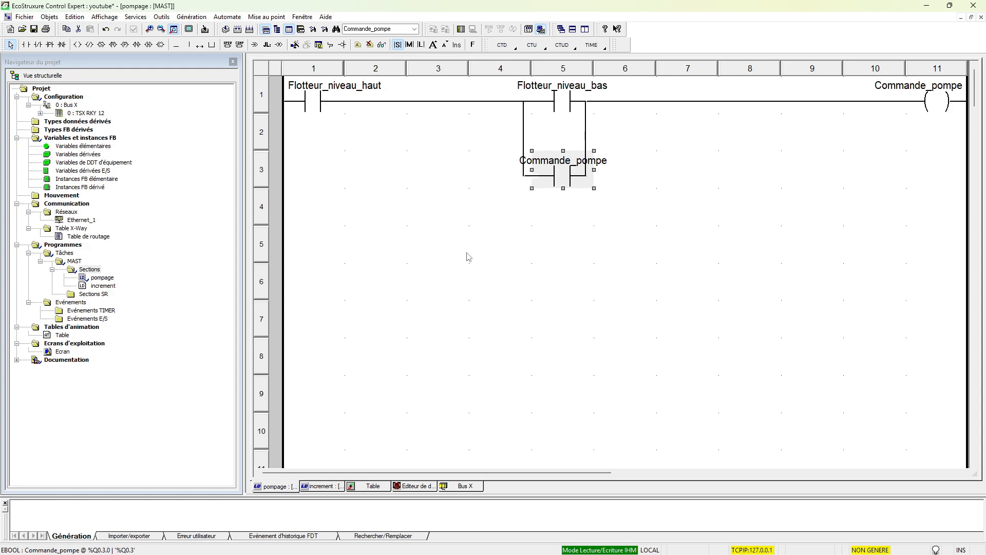
left_click(469, 257)
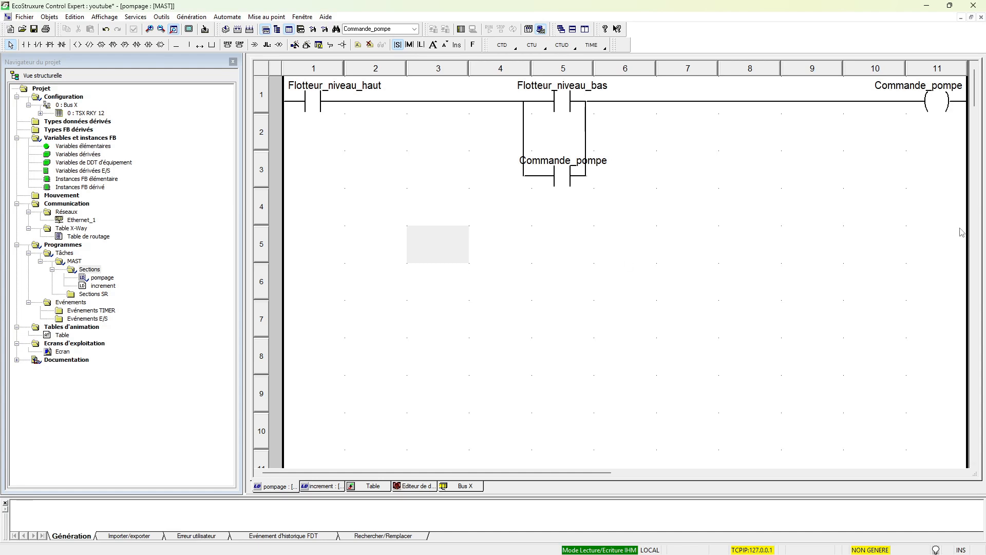
Arrange Control Expert beside the cMT Viewer simulation, dismiss the simulation time notice, and shrink the project browser to enlarge the ladder view.
left_click(948, 7)
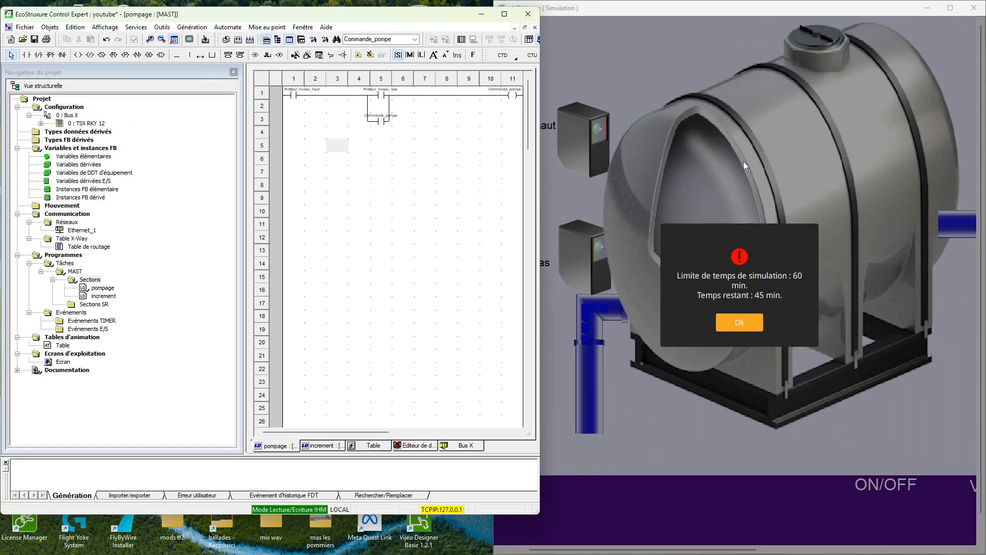
left_click(741, 322)
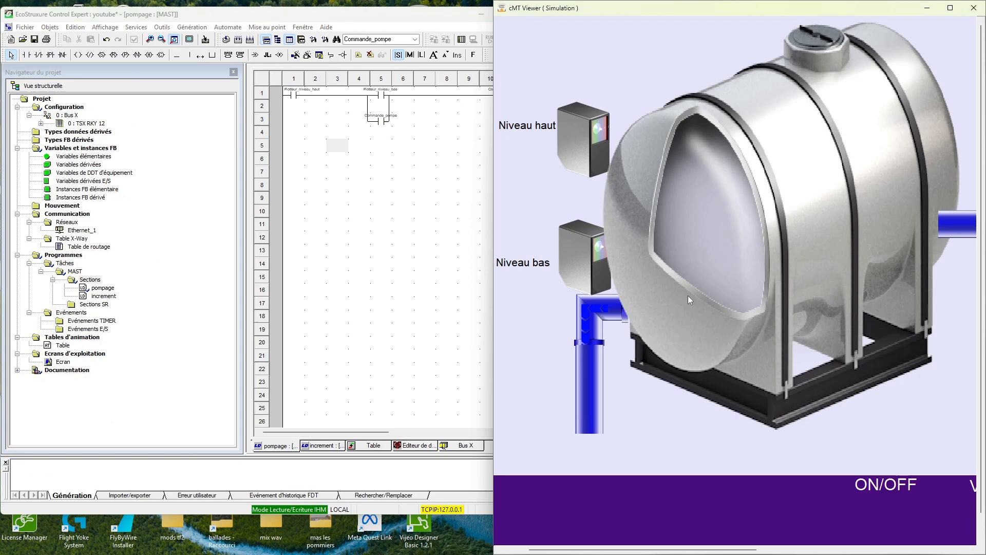
left_click(457, 25)
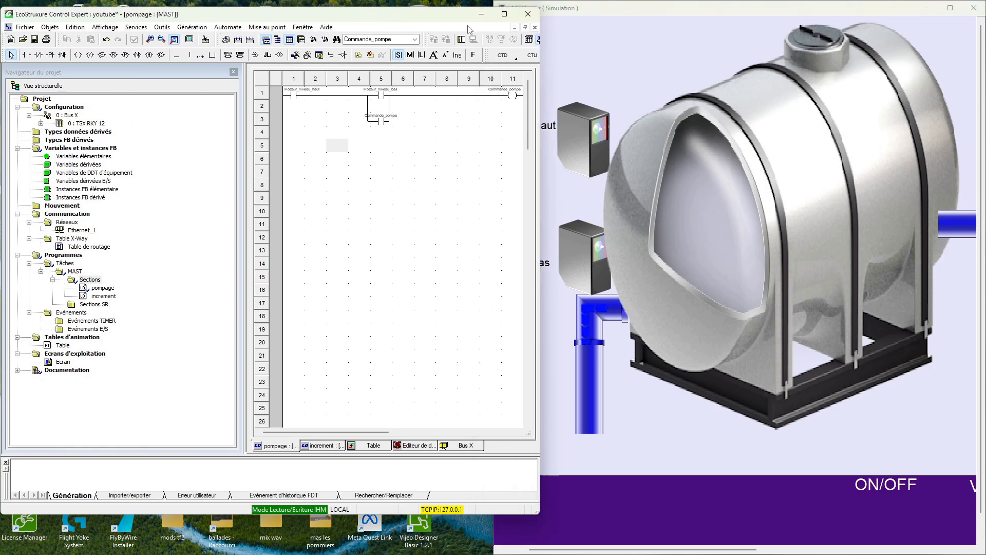
left_click_drag(539, 153, 493, 156)
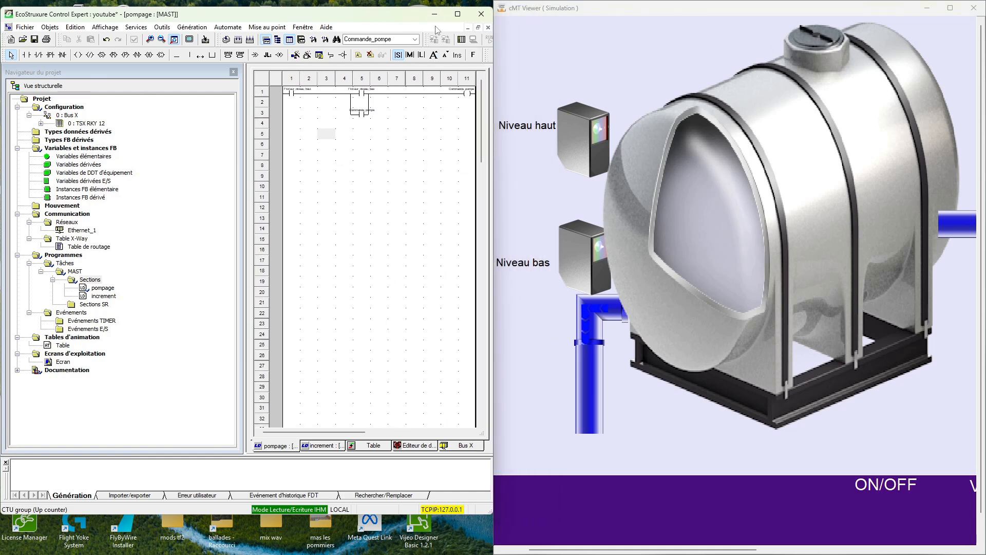
left_click_drag(394, 9, 394, 3)
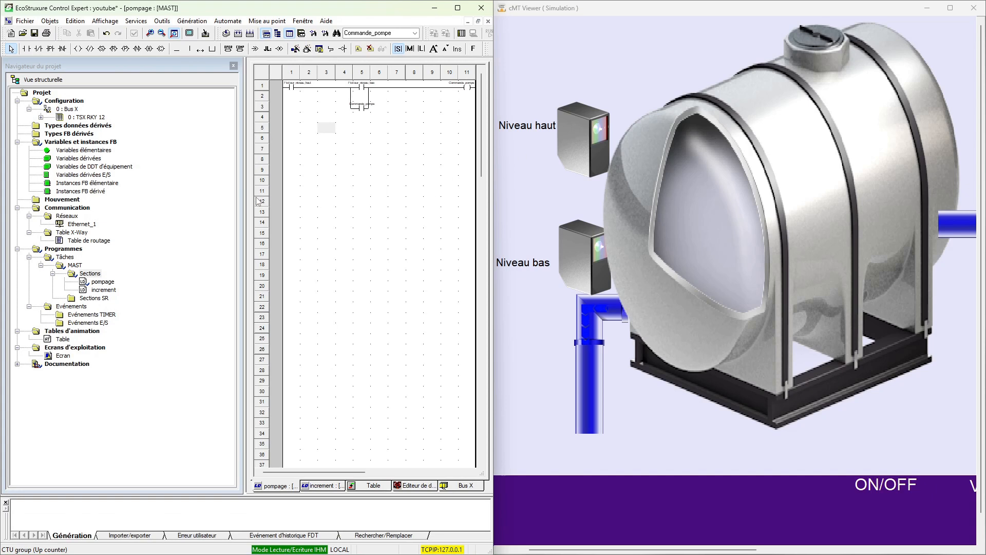
left_click_drag(244, 202, 12, 217)
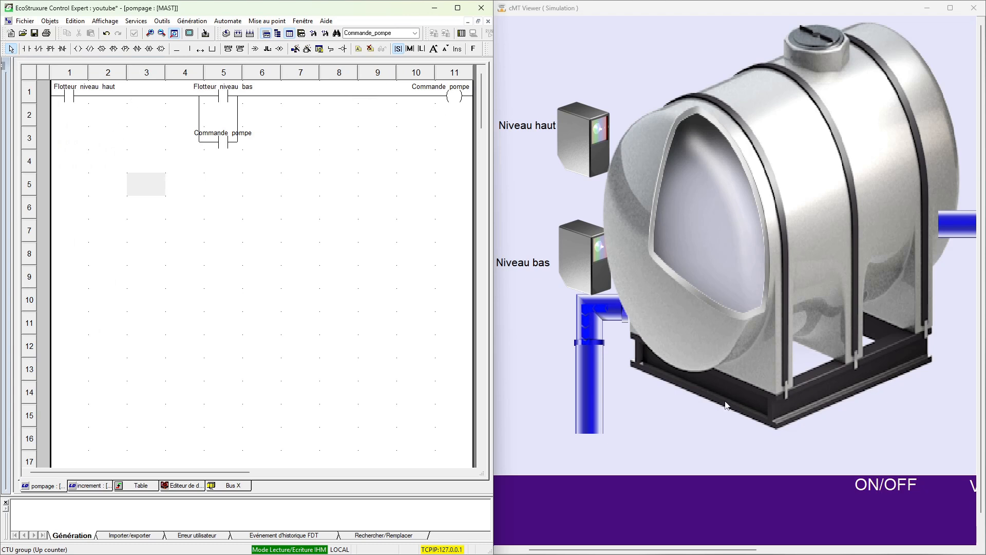
left_click_drag(599, 549, 596, 550)
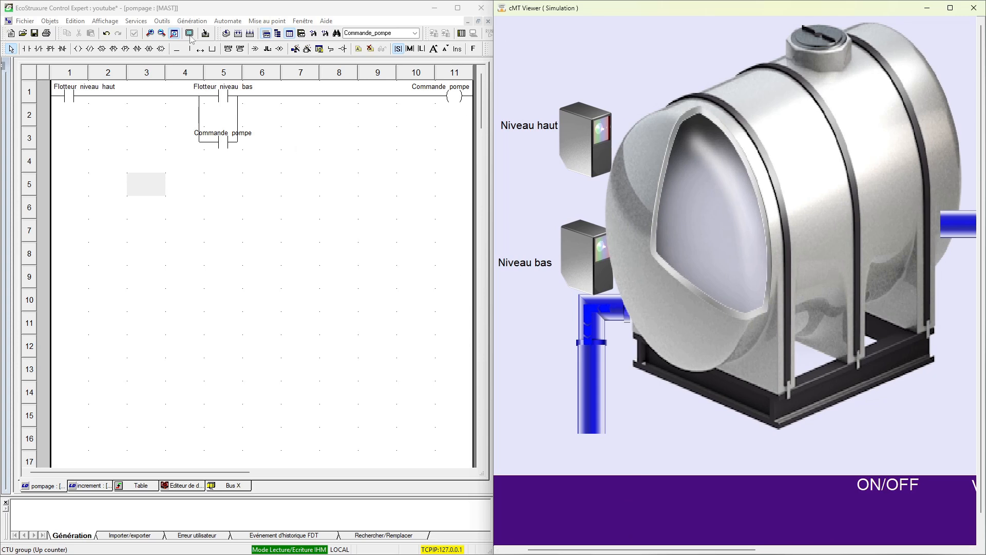
Analyse the pompage section and generate the project.
left_click(222, 23)
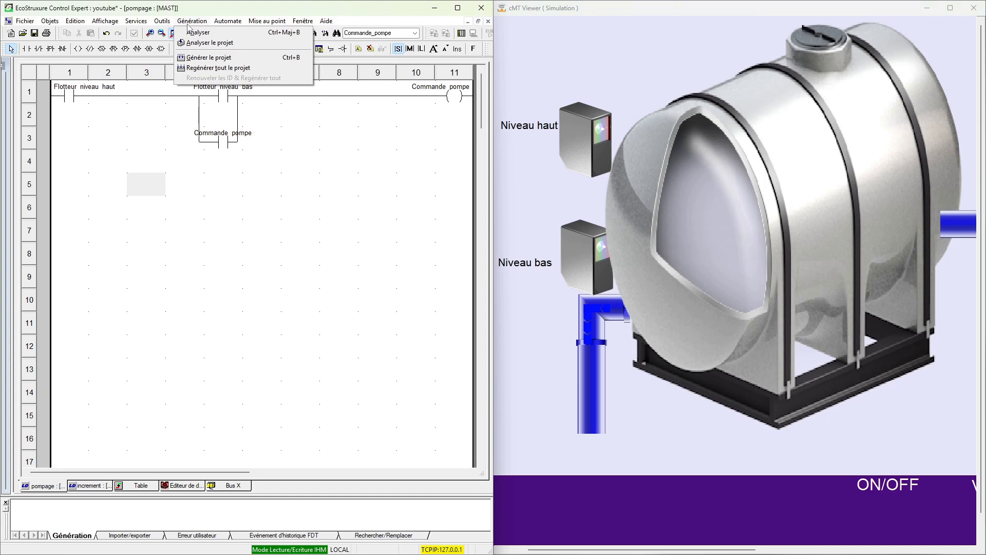
left_click(190, 32)
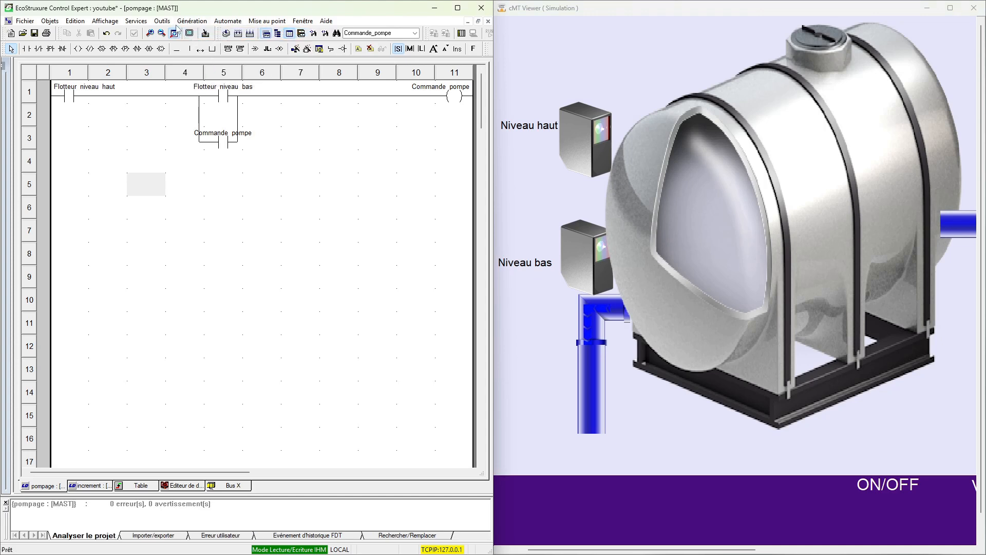
left_click(183, 22)
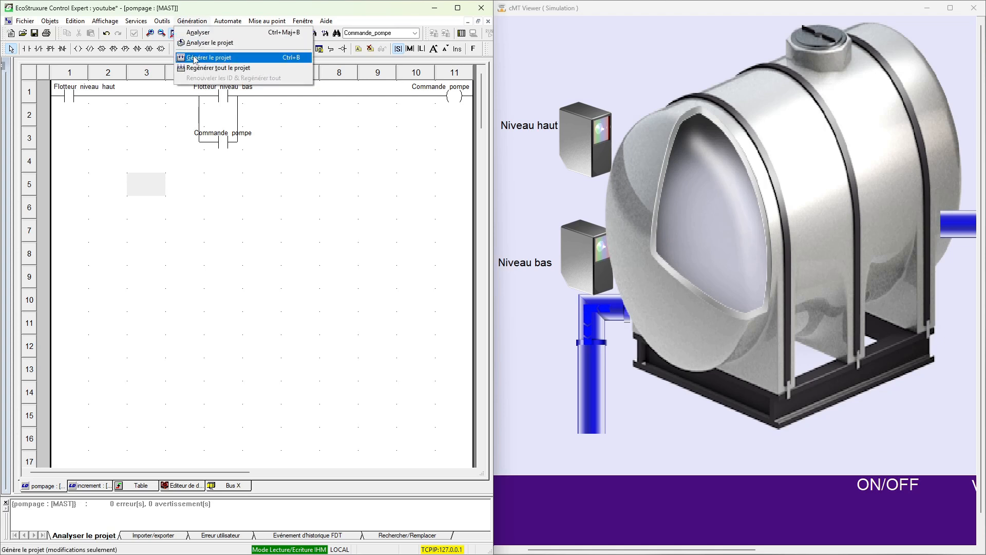
left_click(198, 58)
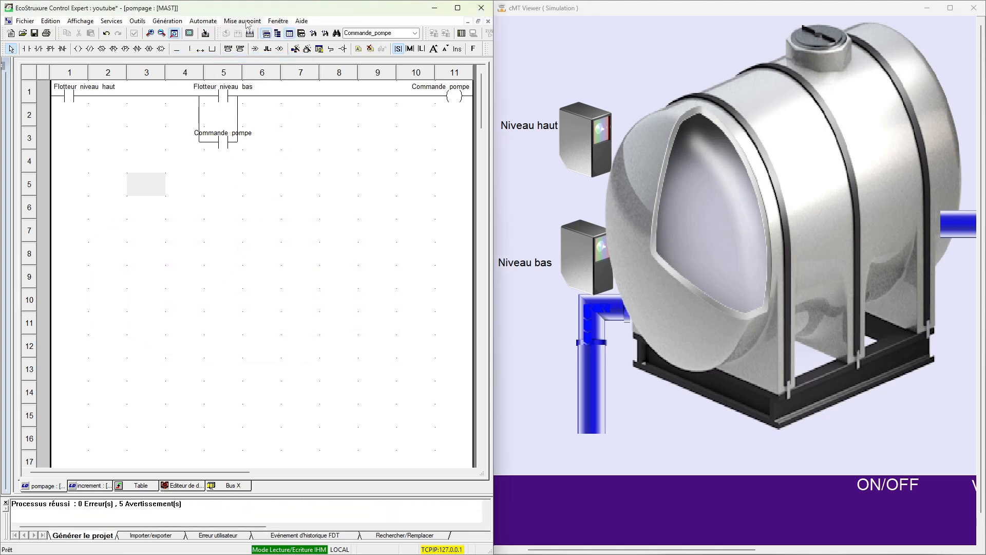
Connect to the PLC and transfer the project to it without running it after the transfer.
left_click(212, 23)
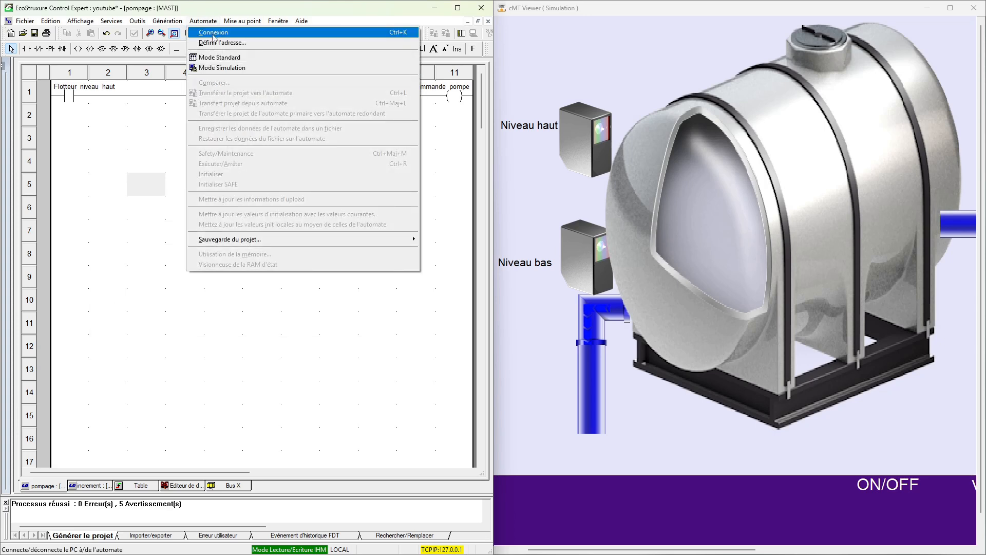
left_click(212, 34)
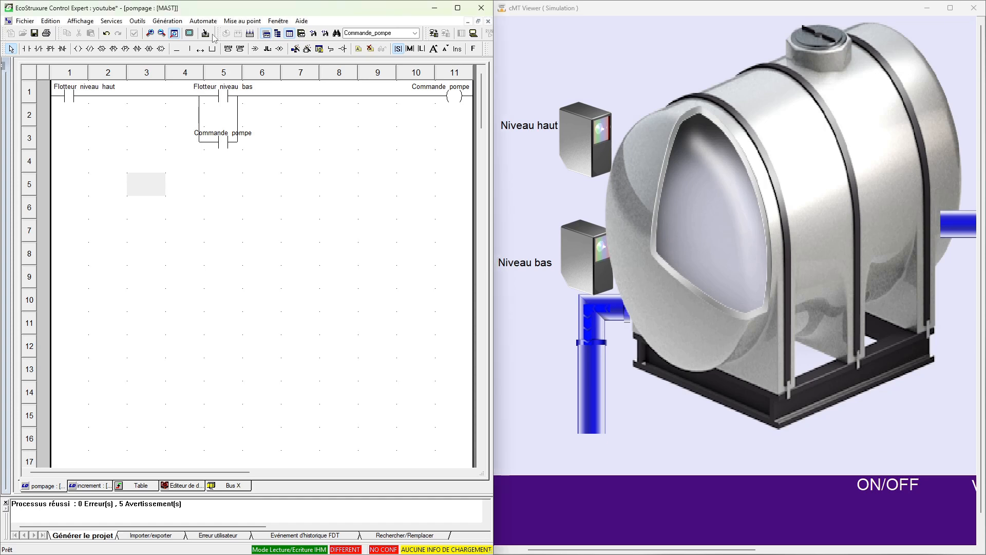
left_click(168, 23)
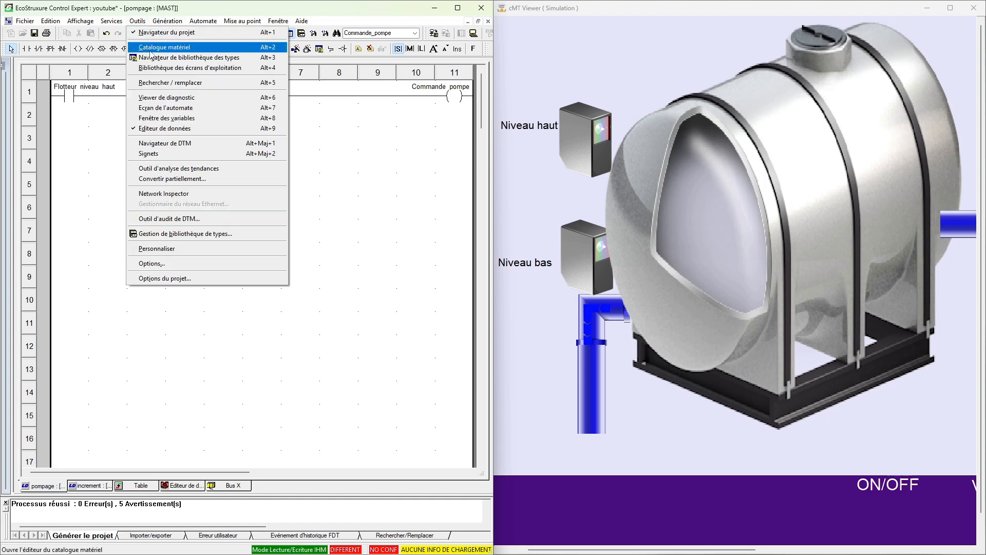
mouse_move(211, 28)
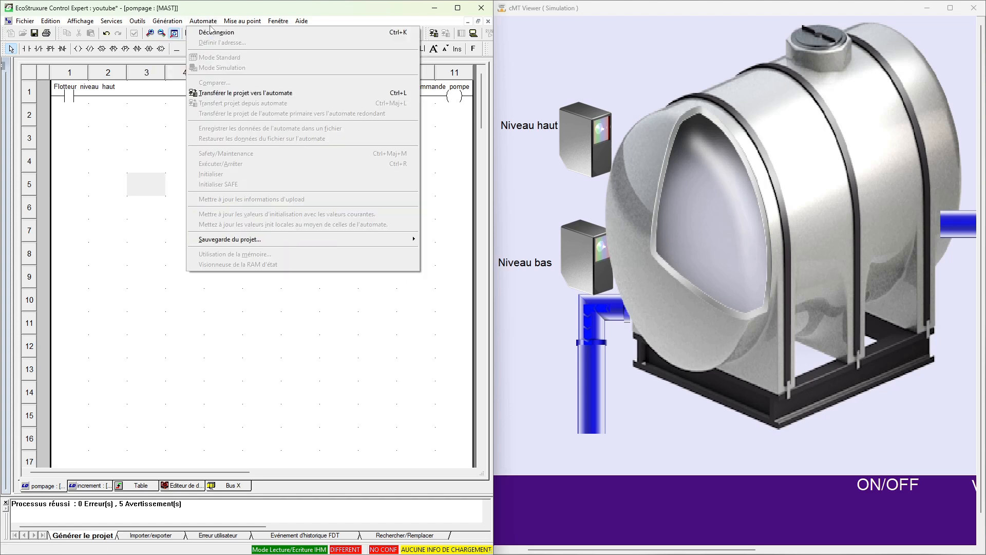
left_click(225, 94)
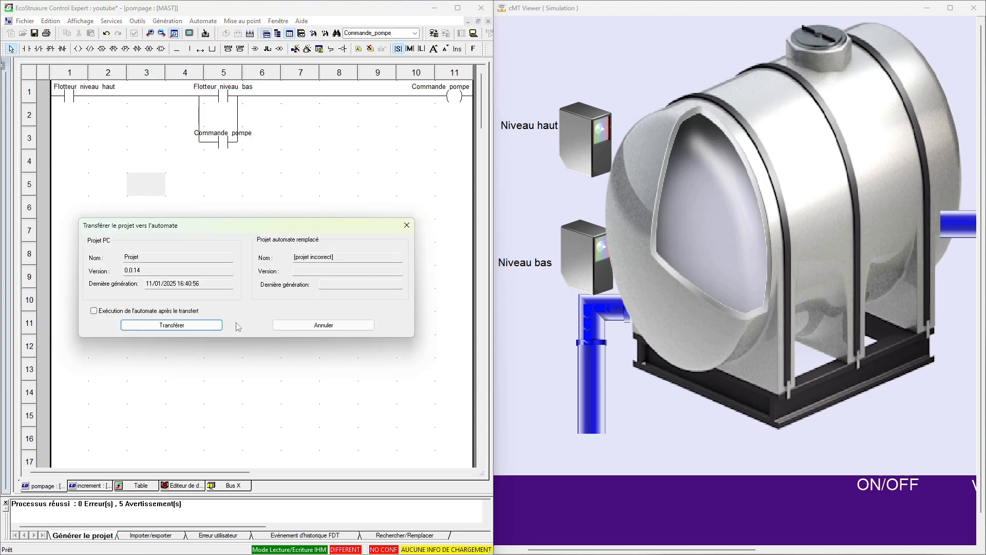
left_click(204, 328)
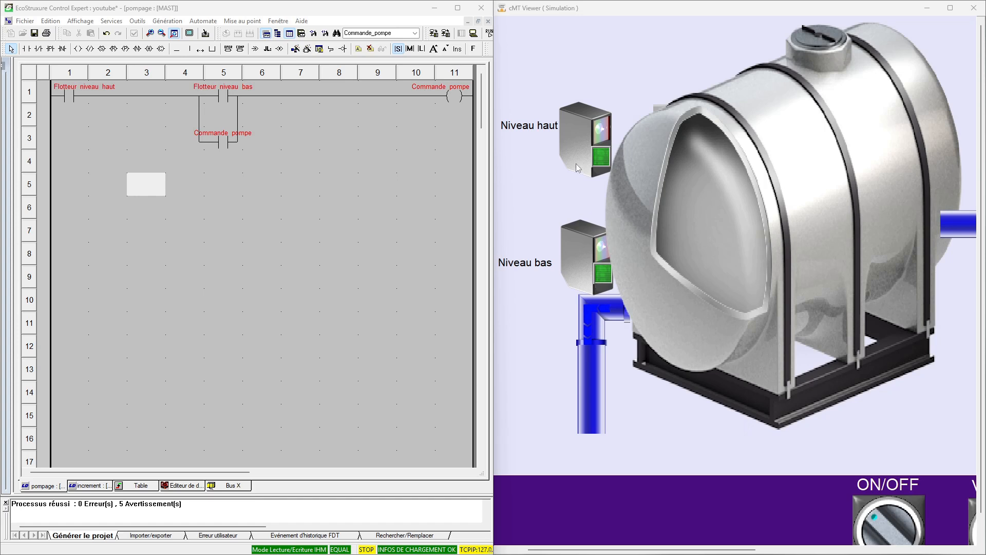
Try the ON/OFF switch in the tank simulation and close the cMT Viewer window.
left_click(888, 520)
left_click(888, 520)
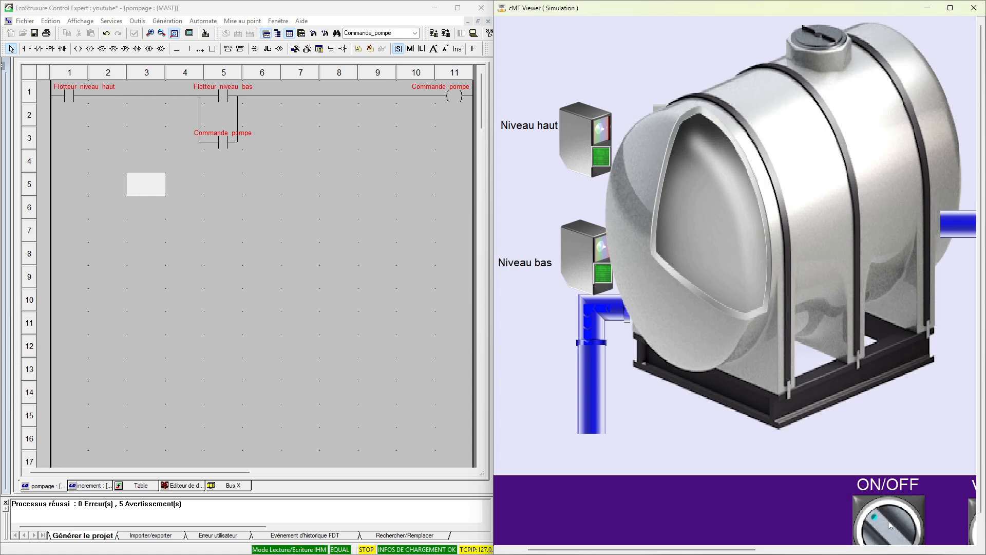
left_click(973, 8)
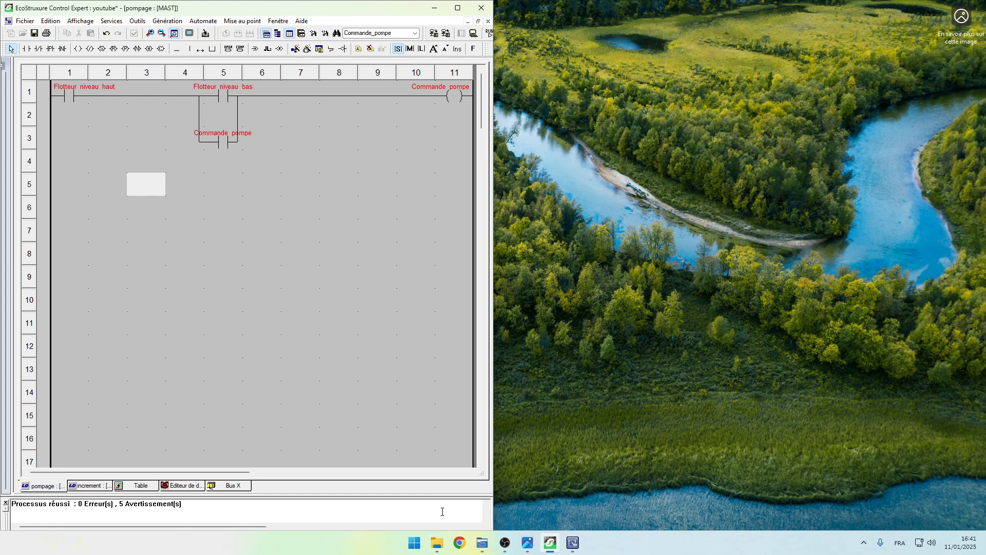
Switch to EasyBuilder Pro, start the online simulation of the tank project, and fit the viewer window beside Control Expert.
mouse_move(473, 551)
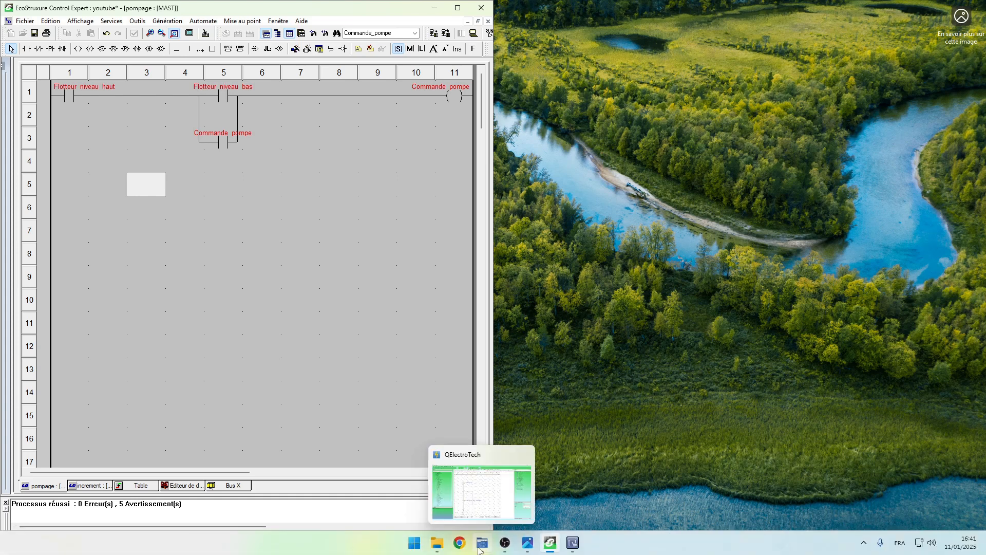
mouse_move(551, 547)
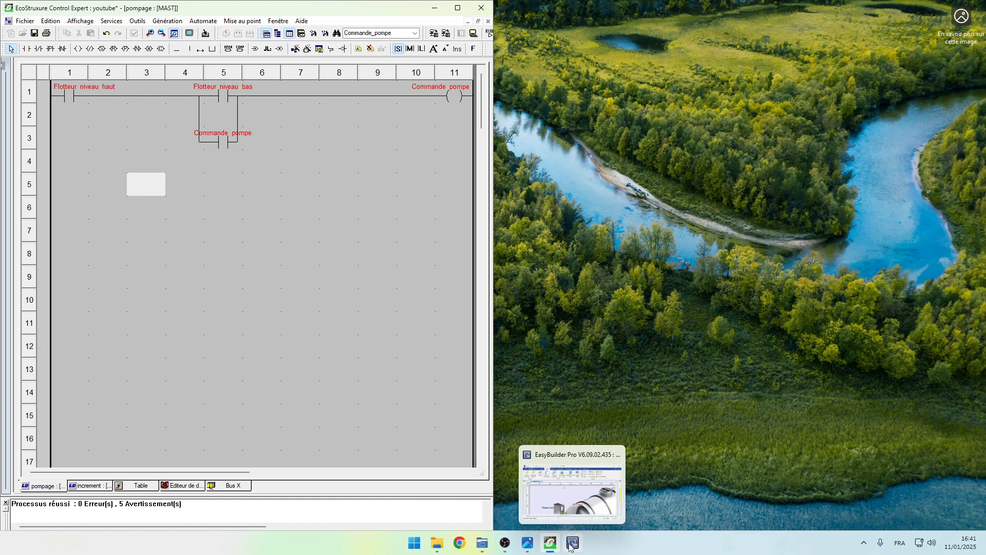
left_click(573, 542)
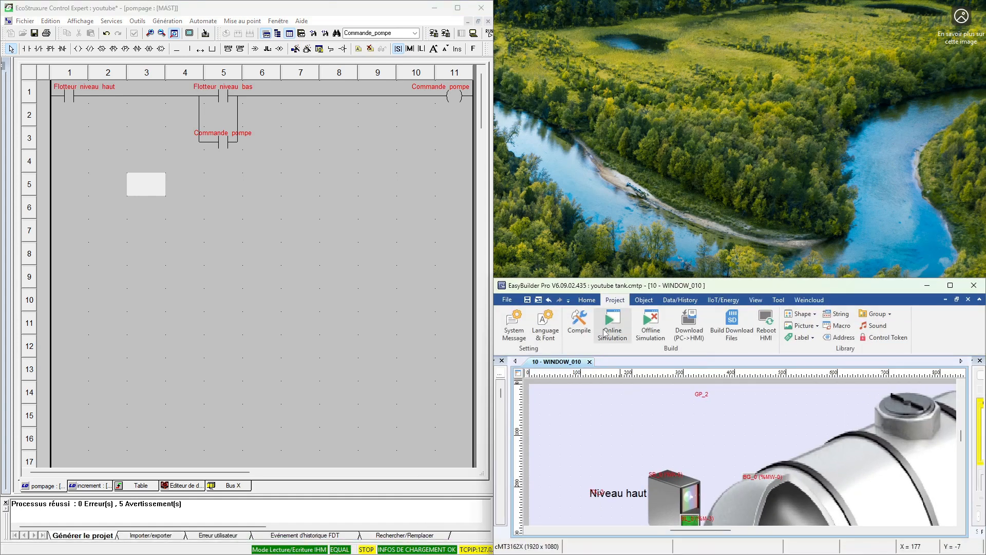
left_click(605, 333)
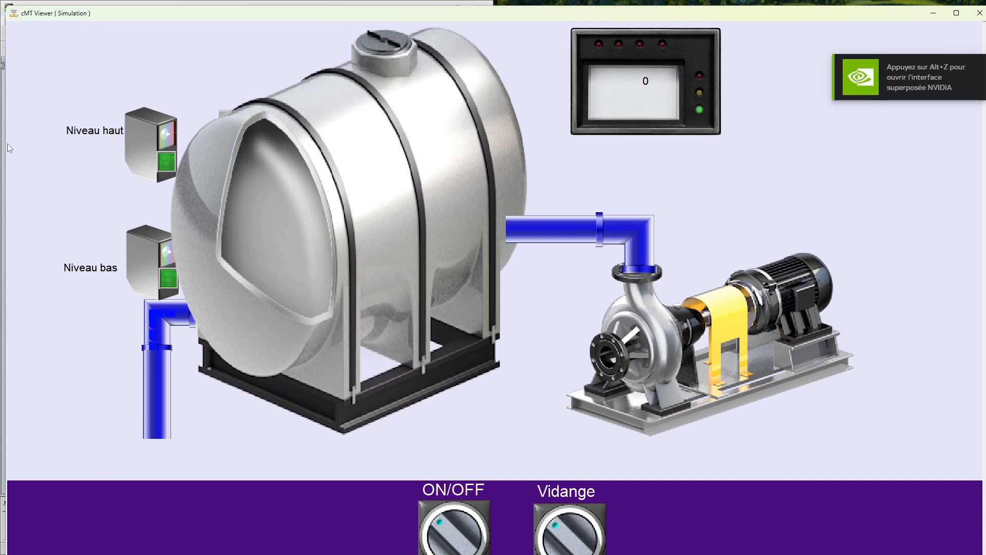
left_click_drag(5, 146, 498, 141)
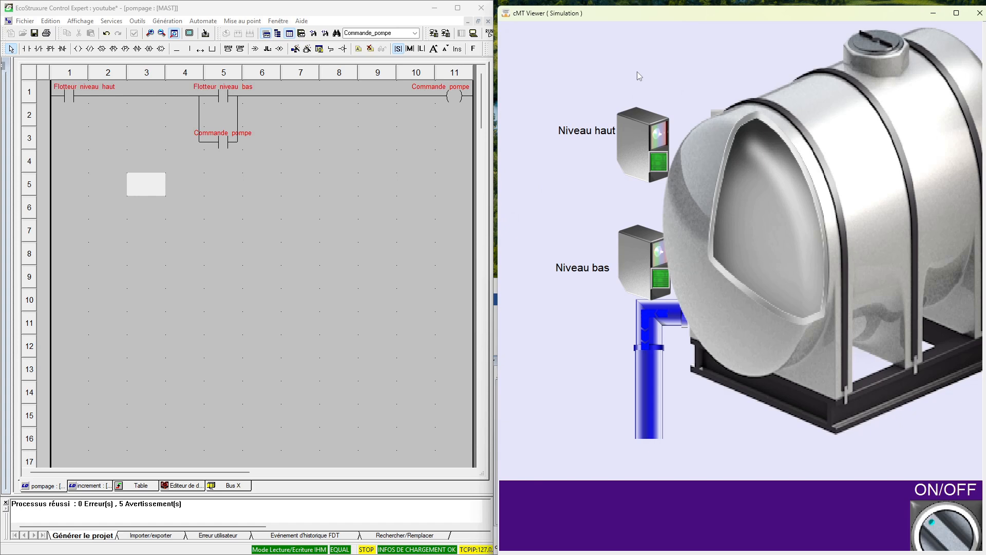
left_click_drag(635, 16, 634, 14)
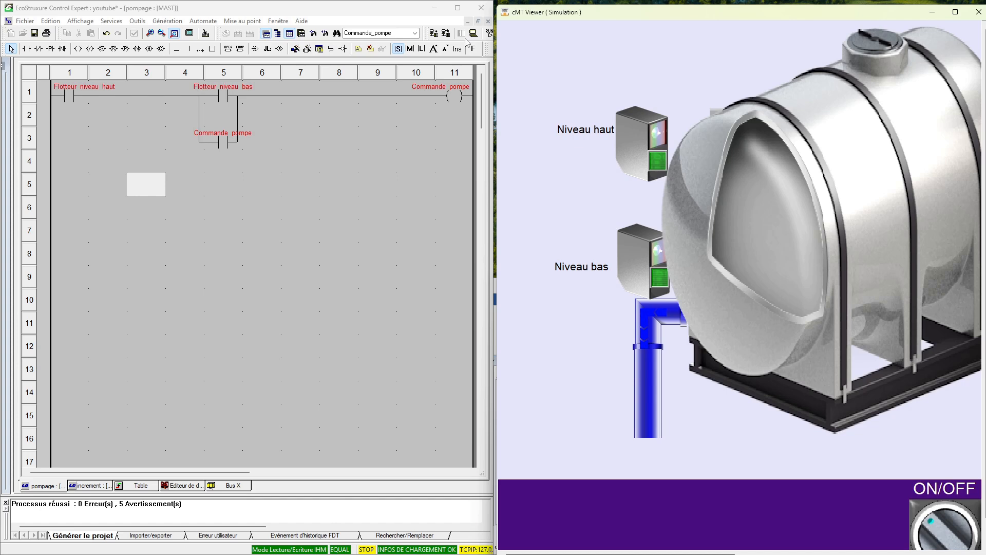
Run the project on the PLC and test filling the tank by turning the ON/OFF switch on, off and on again.
left_click(488, 35)
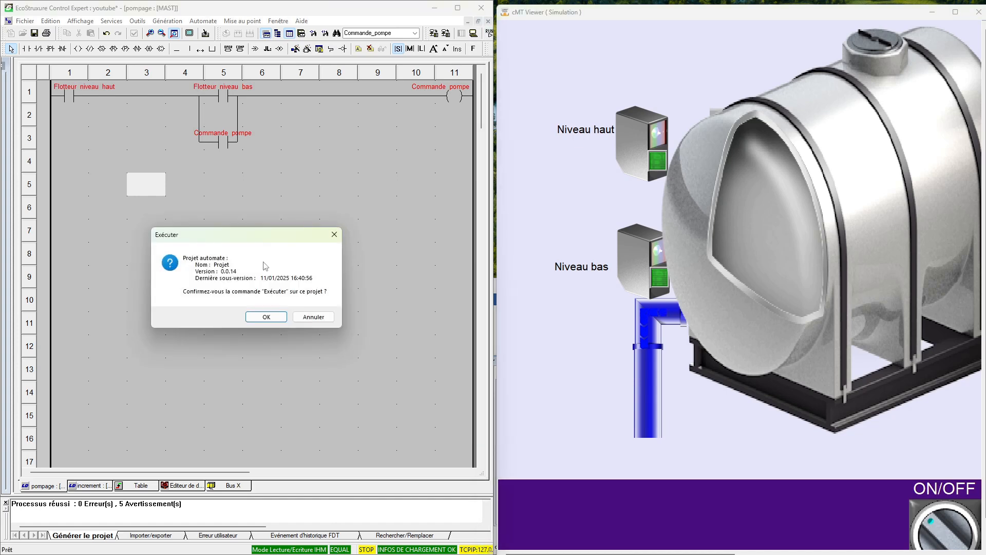
left_click(262, 317)
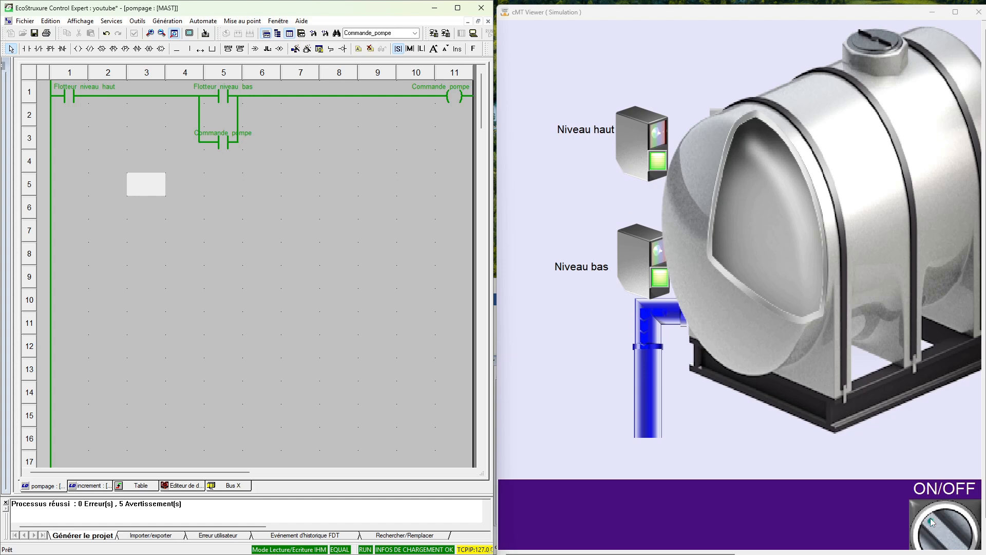
left_click(940, 528)
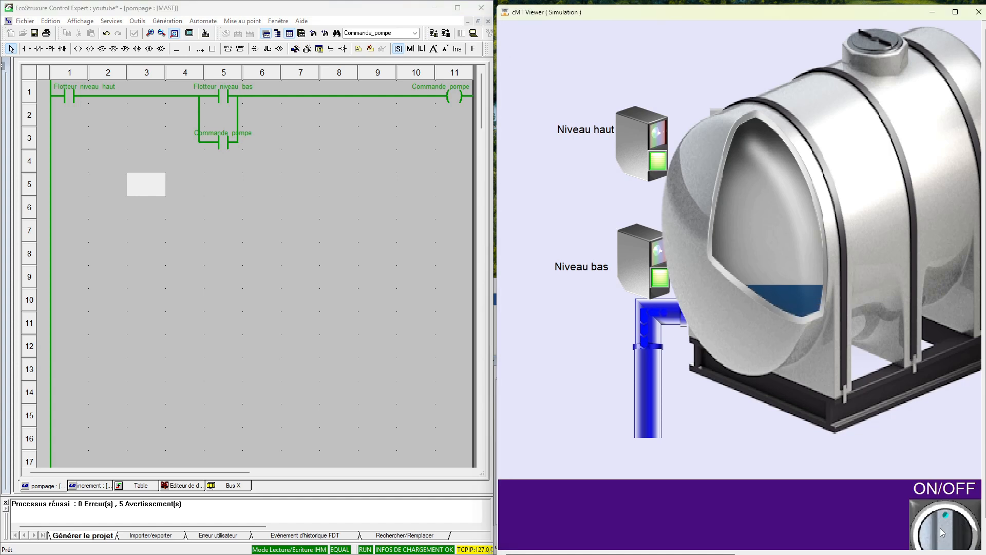
left_click(940, 528)
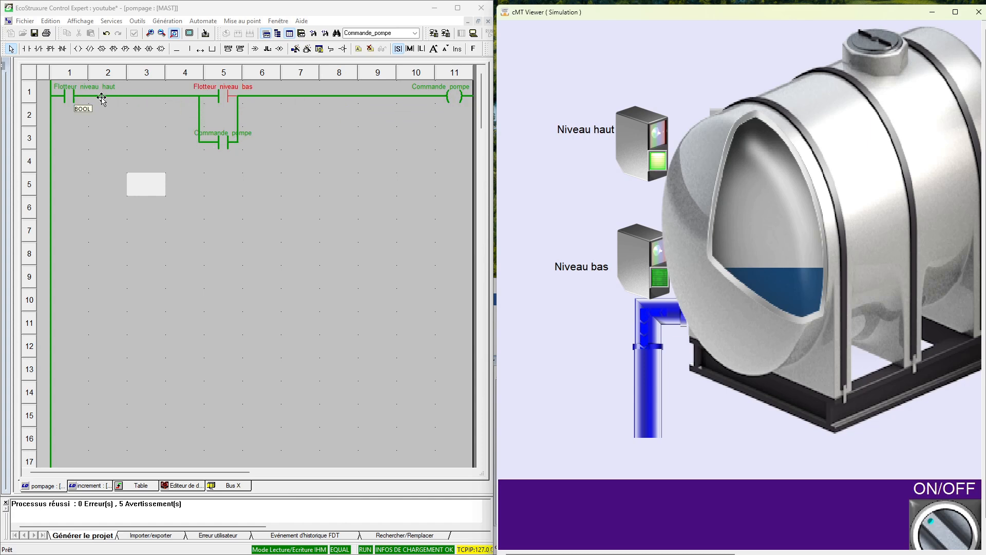
left_click(948, 522)
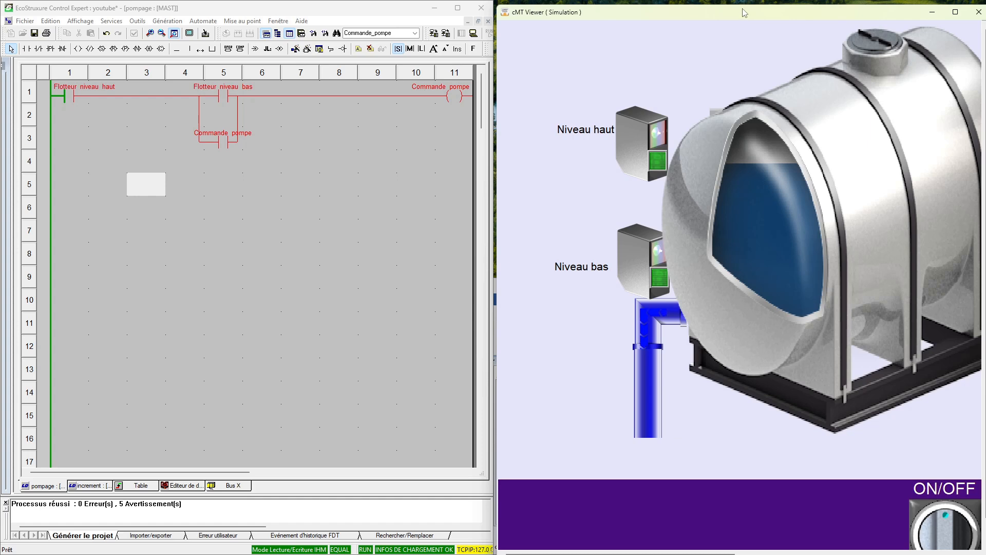
Turn on the Vidange switch to drain part of the tank, turn ON/OFF off, and stop the draining.
mouse_move(744, 9)
left_mouse_down()
mouse_move(748, 32)
mouse_move(746, 17)
left_mouse_up()
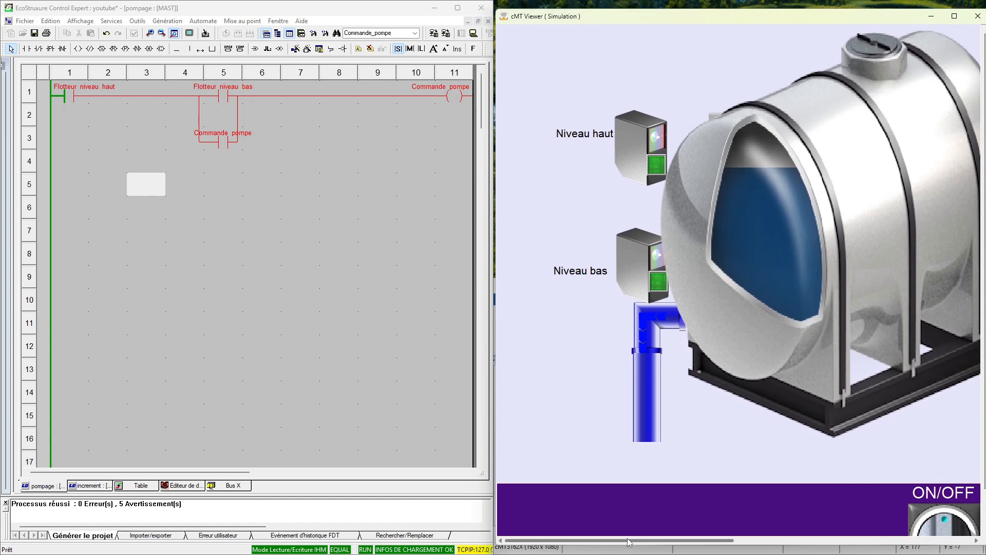
left_click_drag(629, 542, 673, 542)
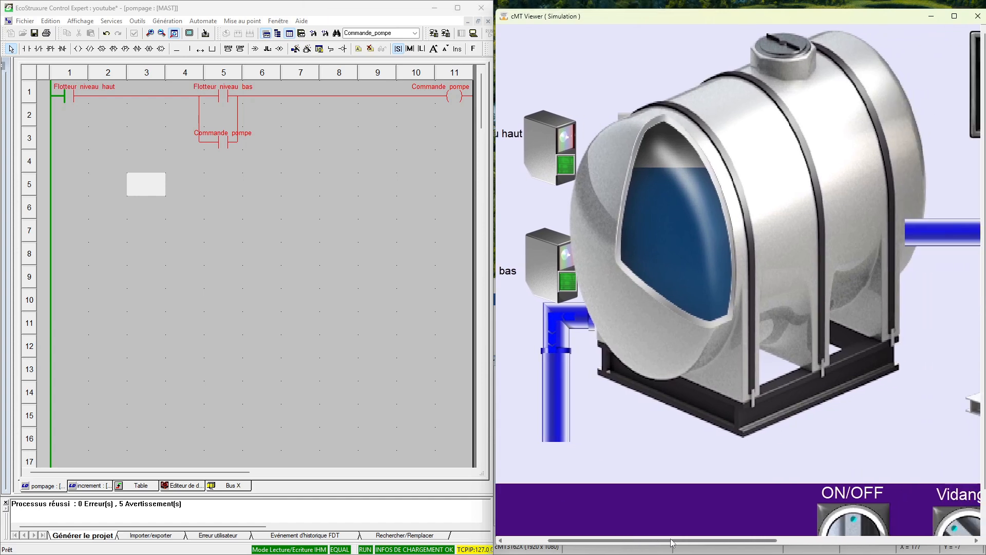
left_click(952, 524)
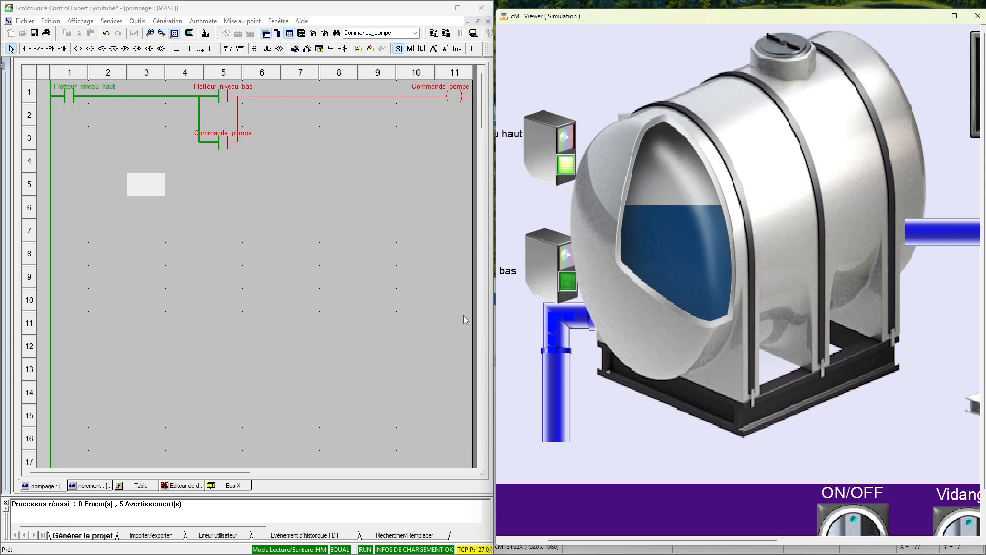
left_click(854, 522)
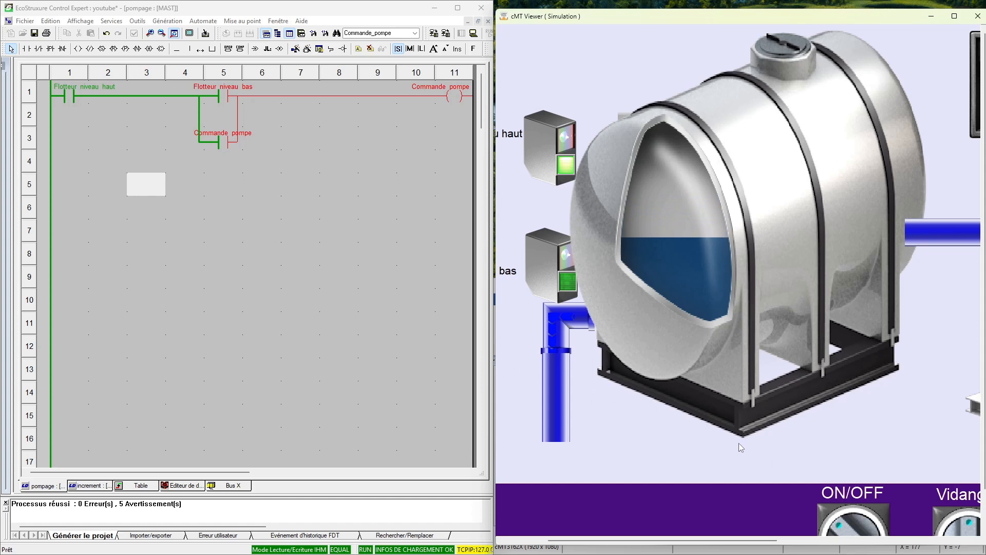
left_click(975, 531)
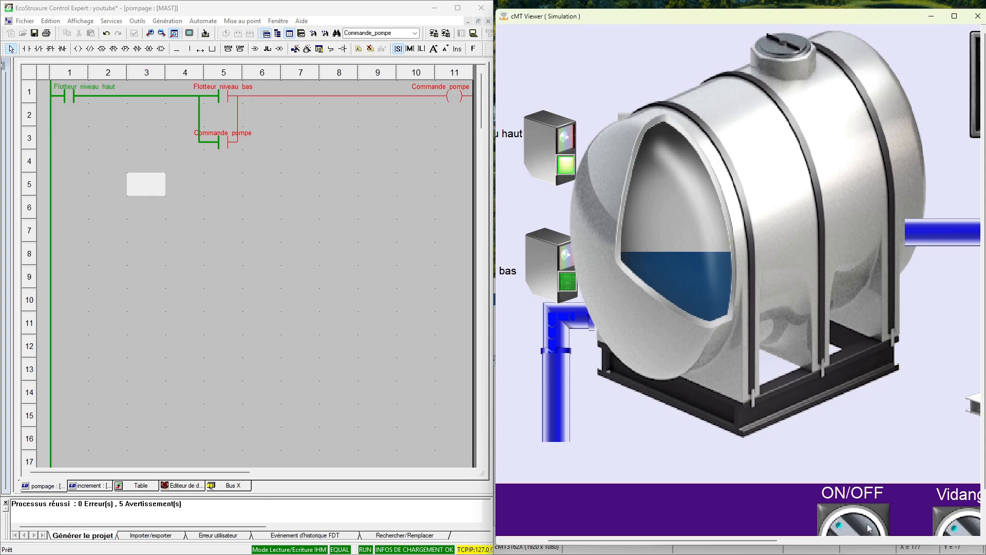
Turn the ON/OFF and Vidange switches back on to continue draining with the system enabled.
left_click(847, 527)
left_click(954, 530)
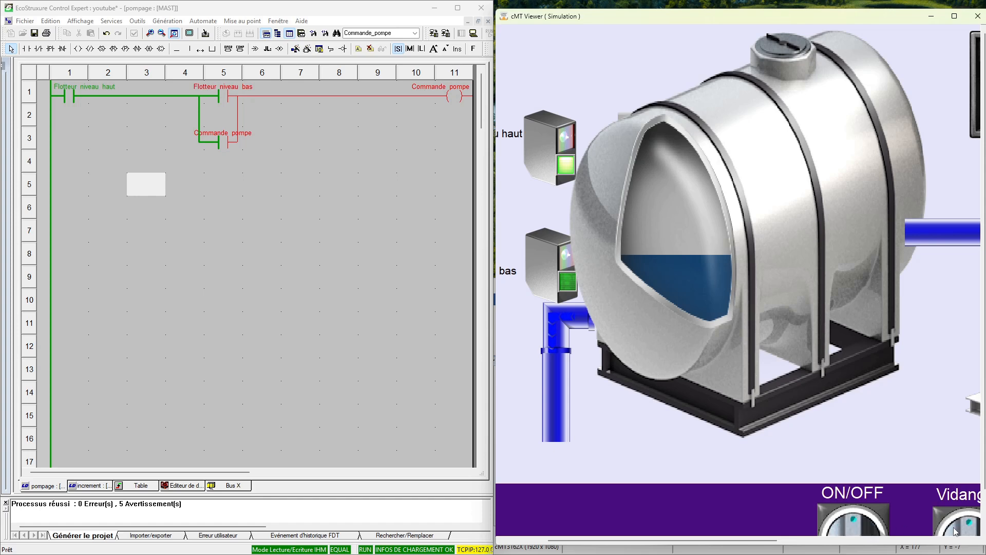